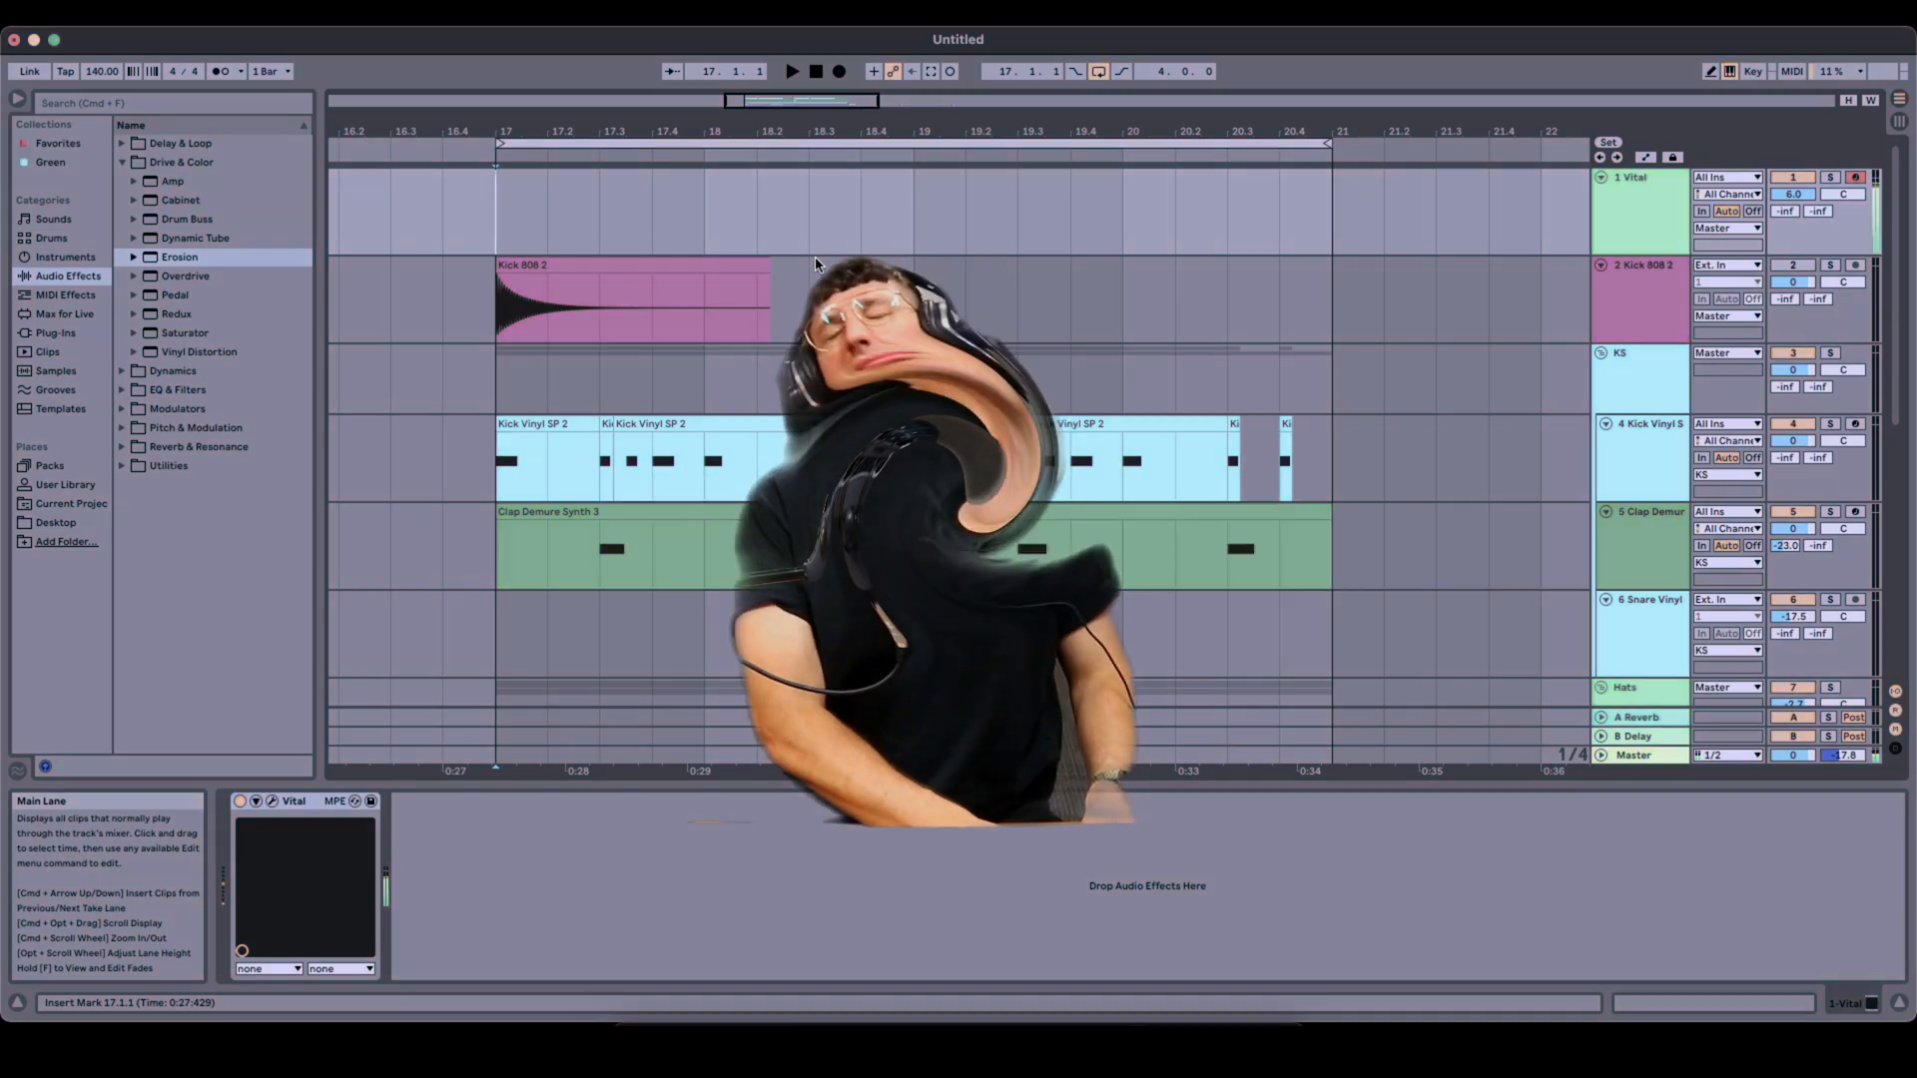
- Stop playback and search the browser for vit to find the Vital synth
{"action": "key", "text": "space"}
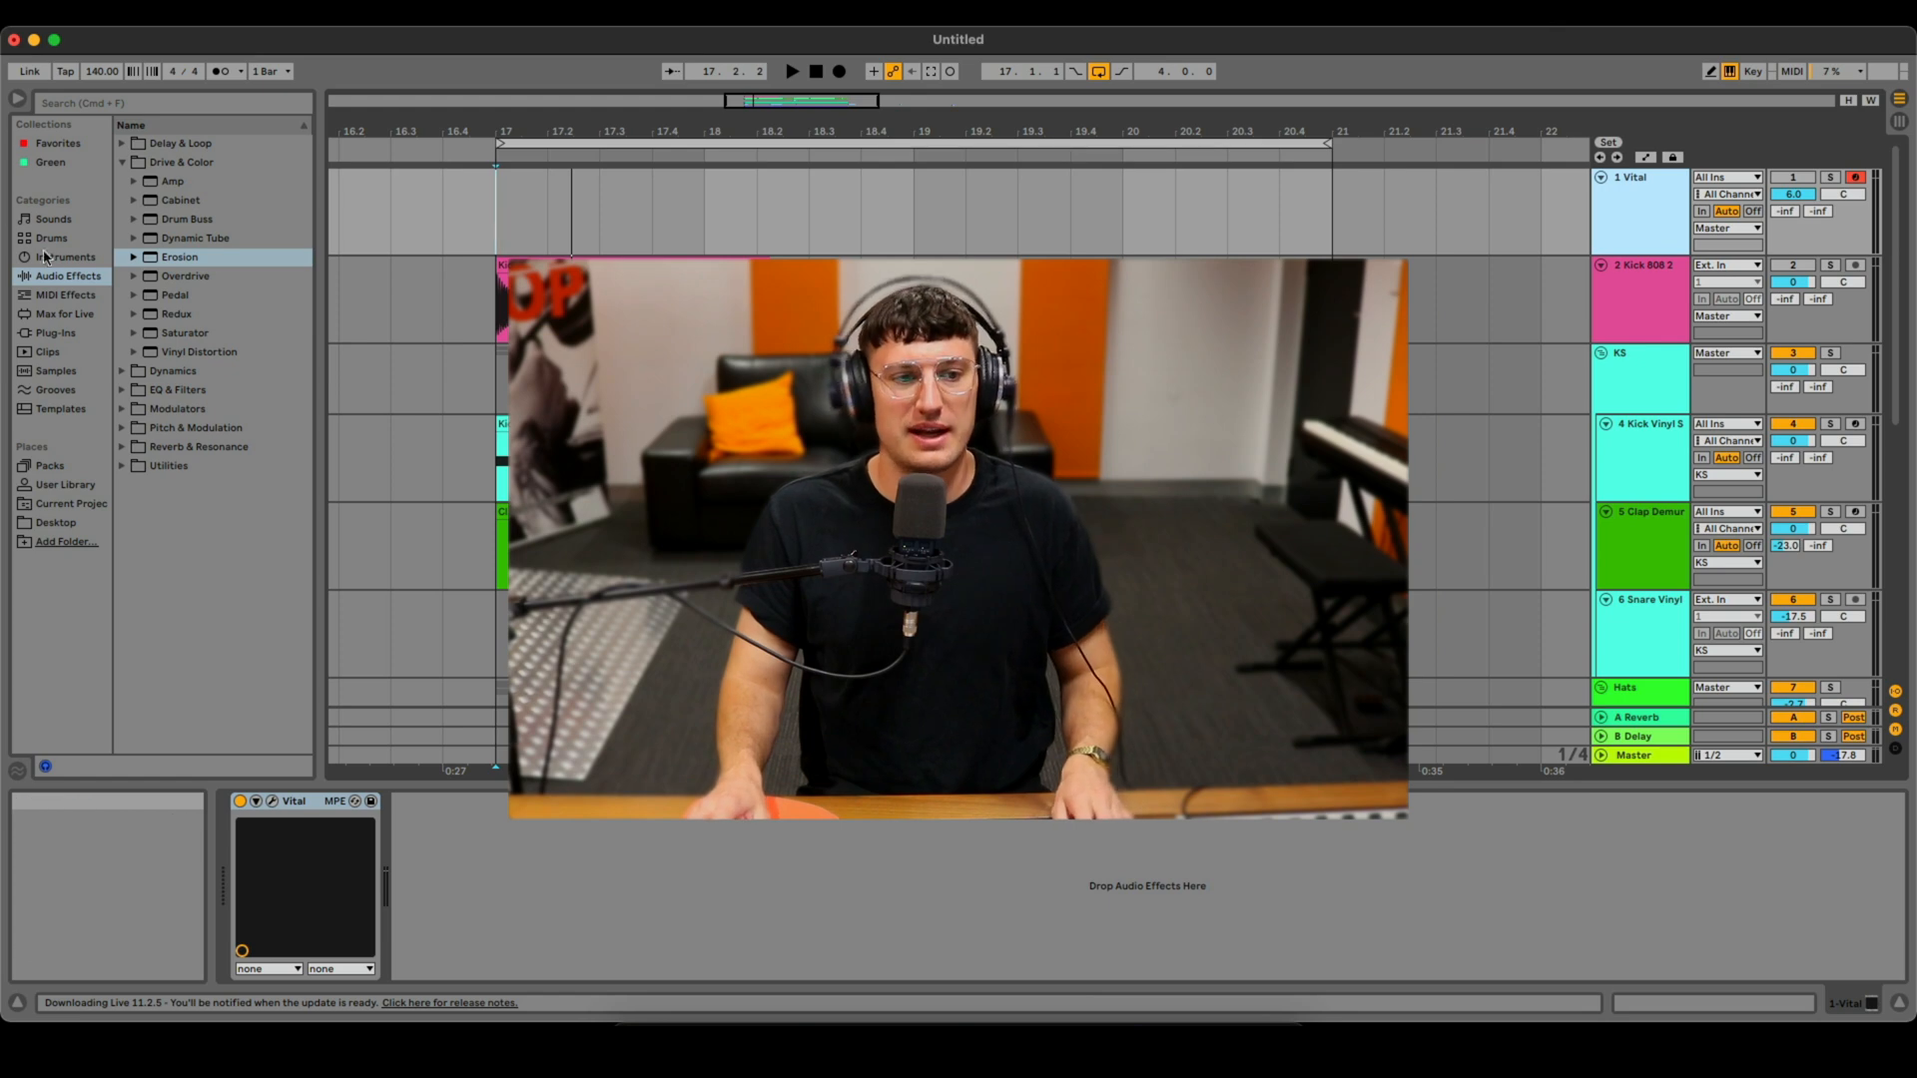
{"action": "left_click", "coordinate": [94, 104]}
{"action": "type", "text": "vital"}
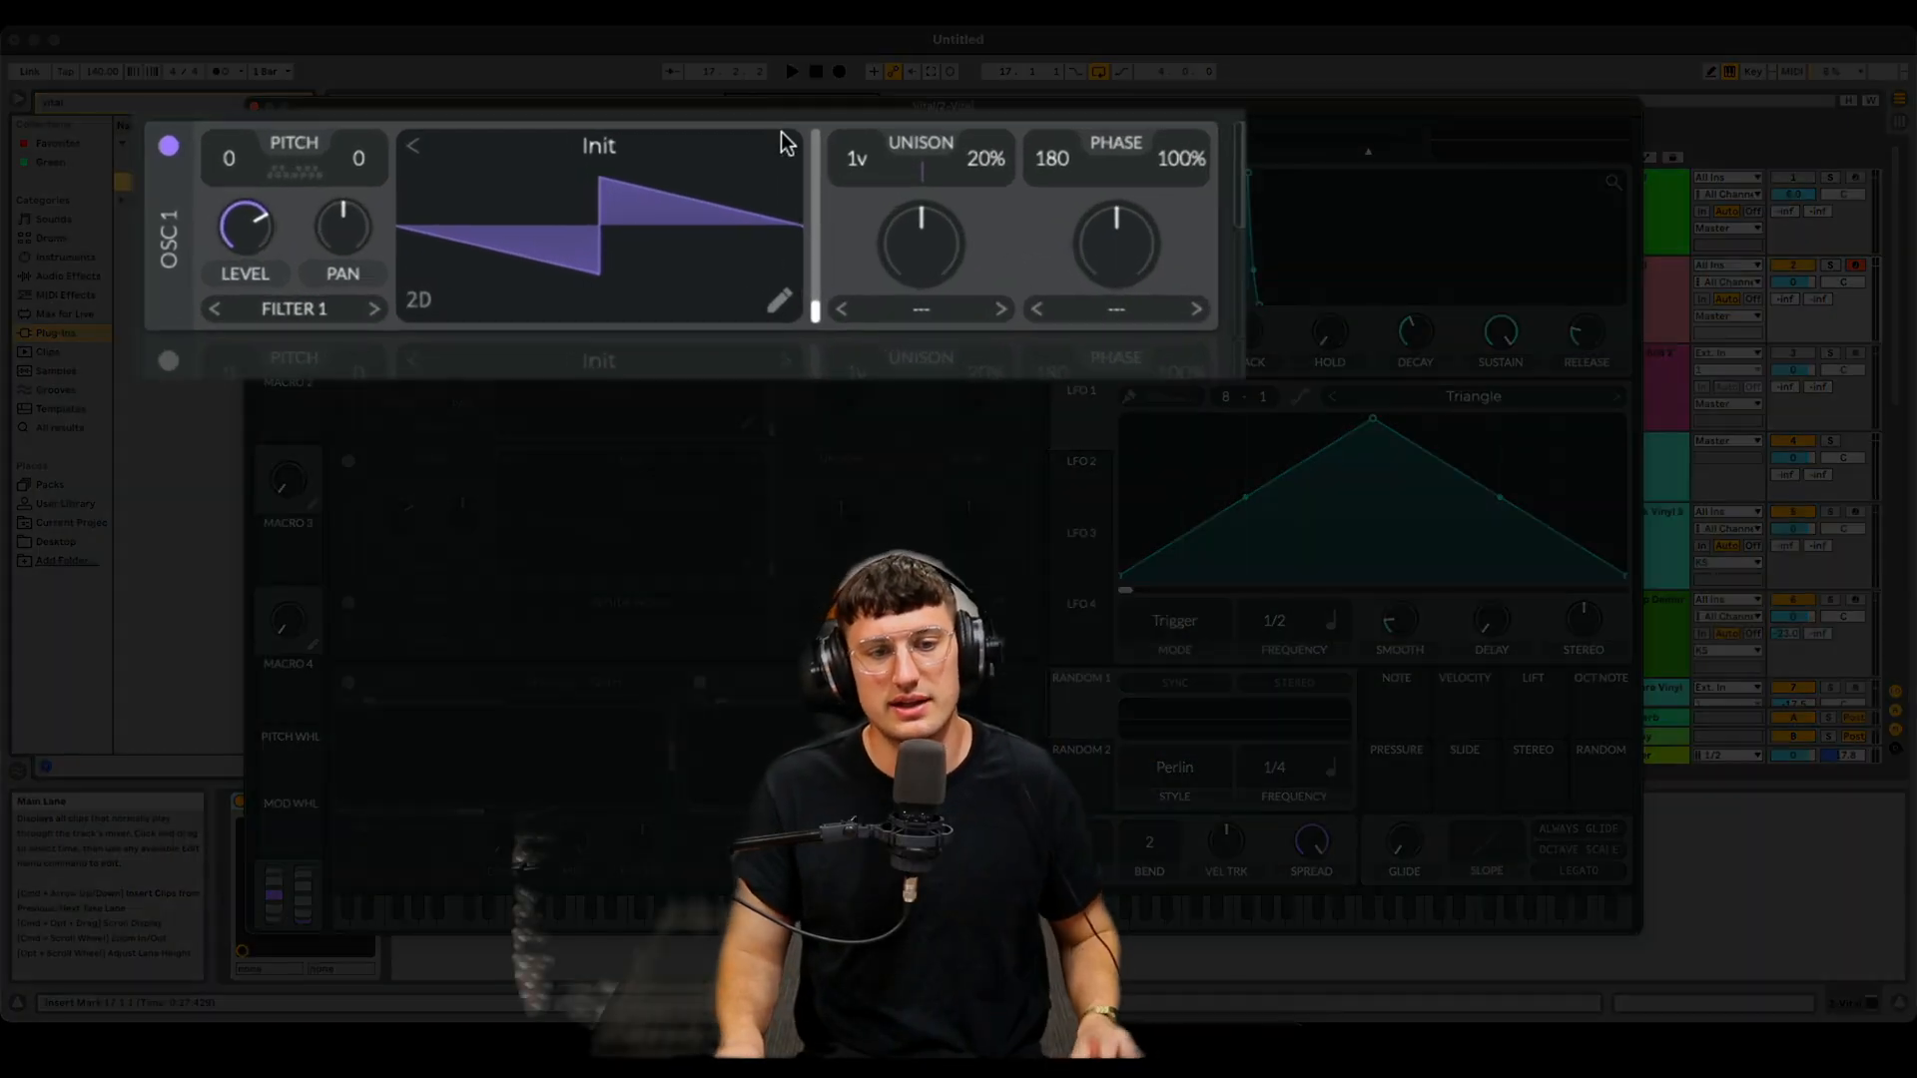
- Switch Oscillator 1's wavetable to Basic Shapes, then enable Oscillator 2 and set it to Basic Shapes too
{"action": "left_click", "coordinate": [781, 132]}
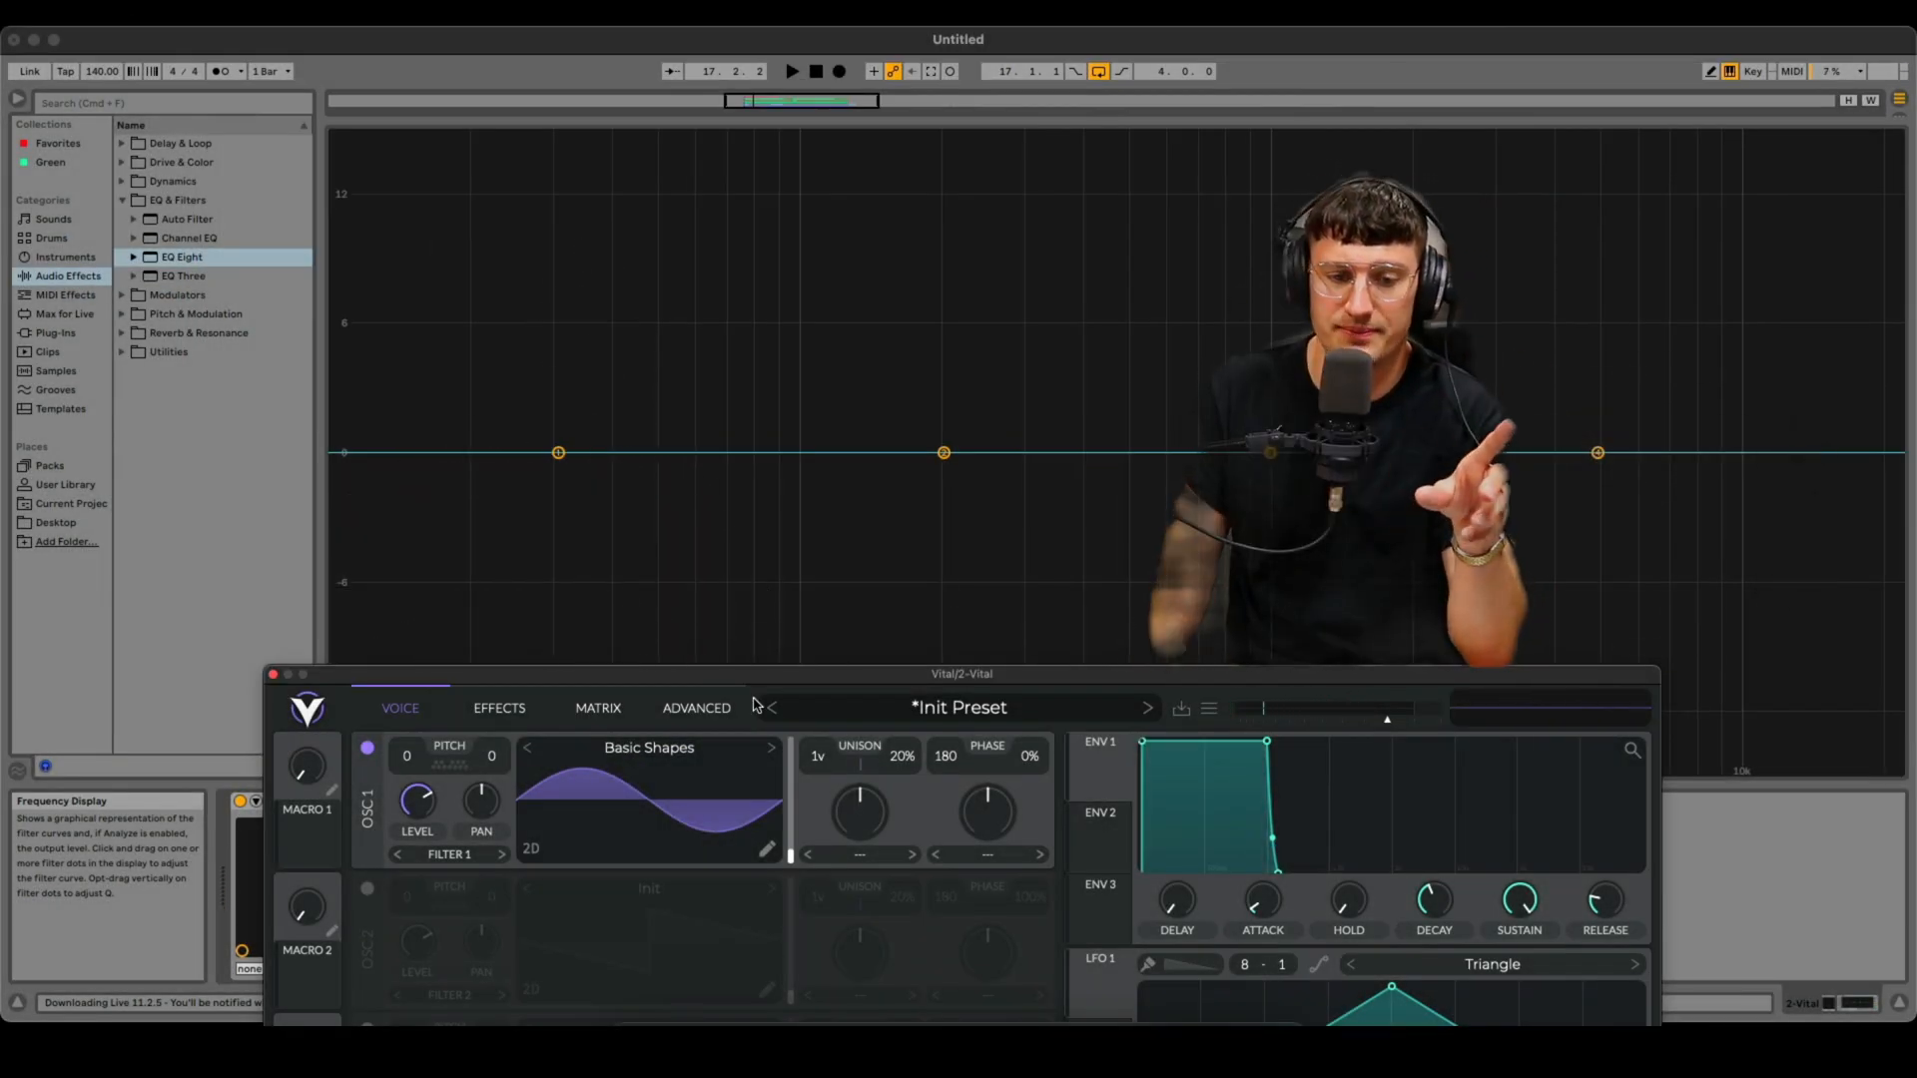
{"action": "left_click_drag", "start_coordinate": [791, 677], "coordinate": [883, 380]}
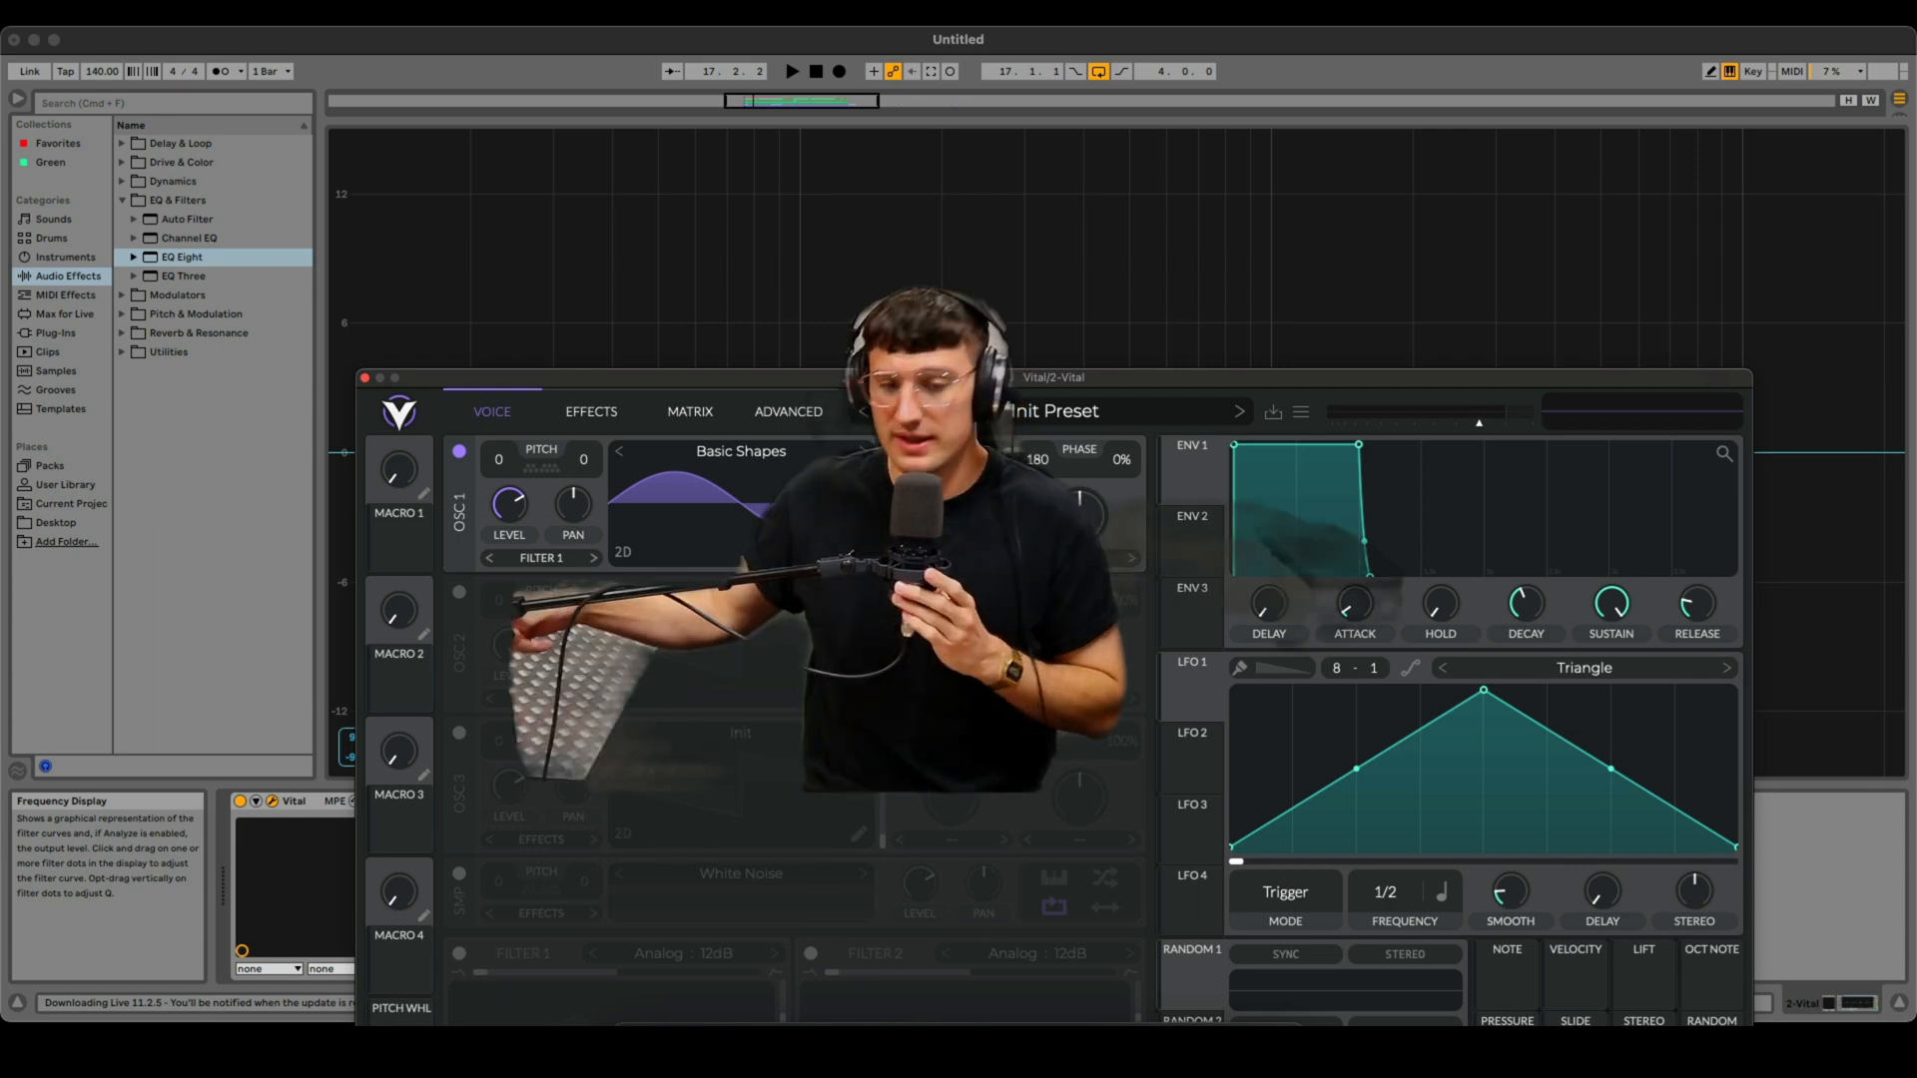
{"action": "left_click_drag", "start_coordinate": [866, 386], "coordinate": [867, 369]}
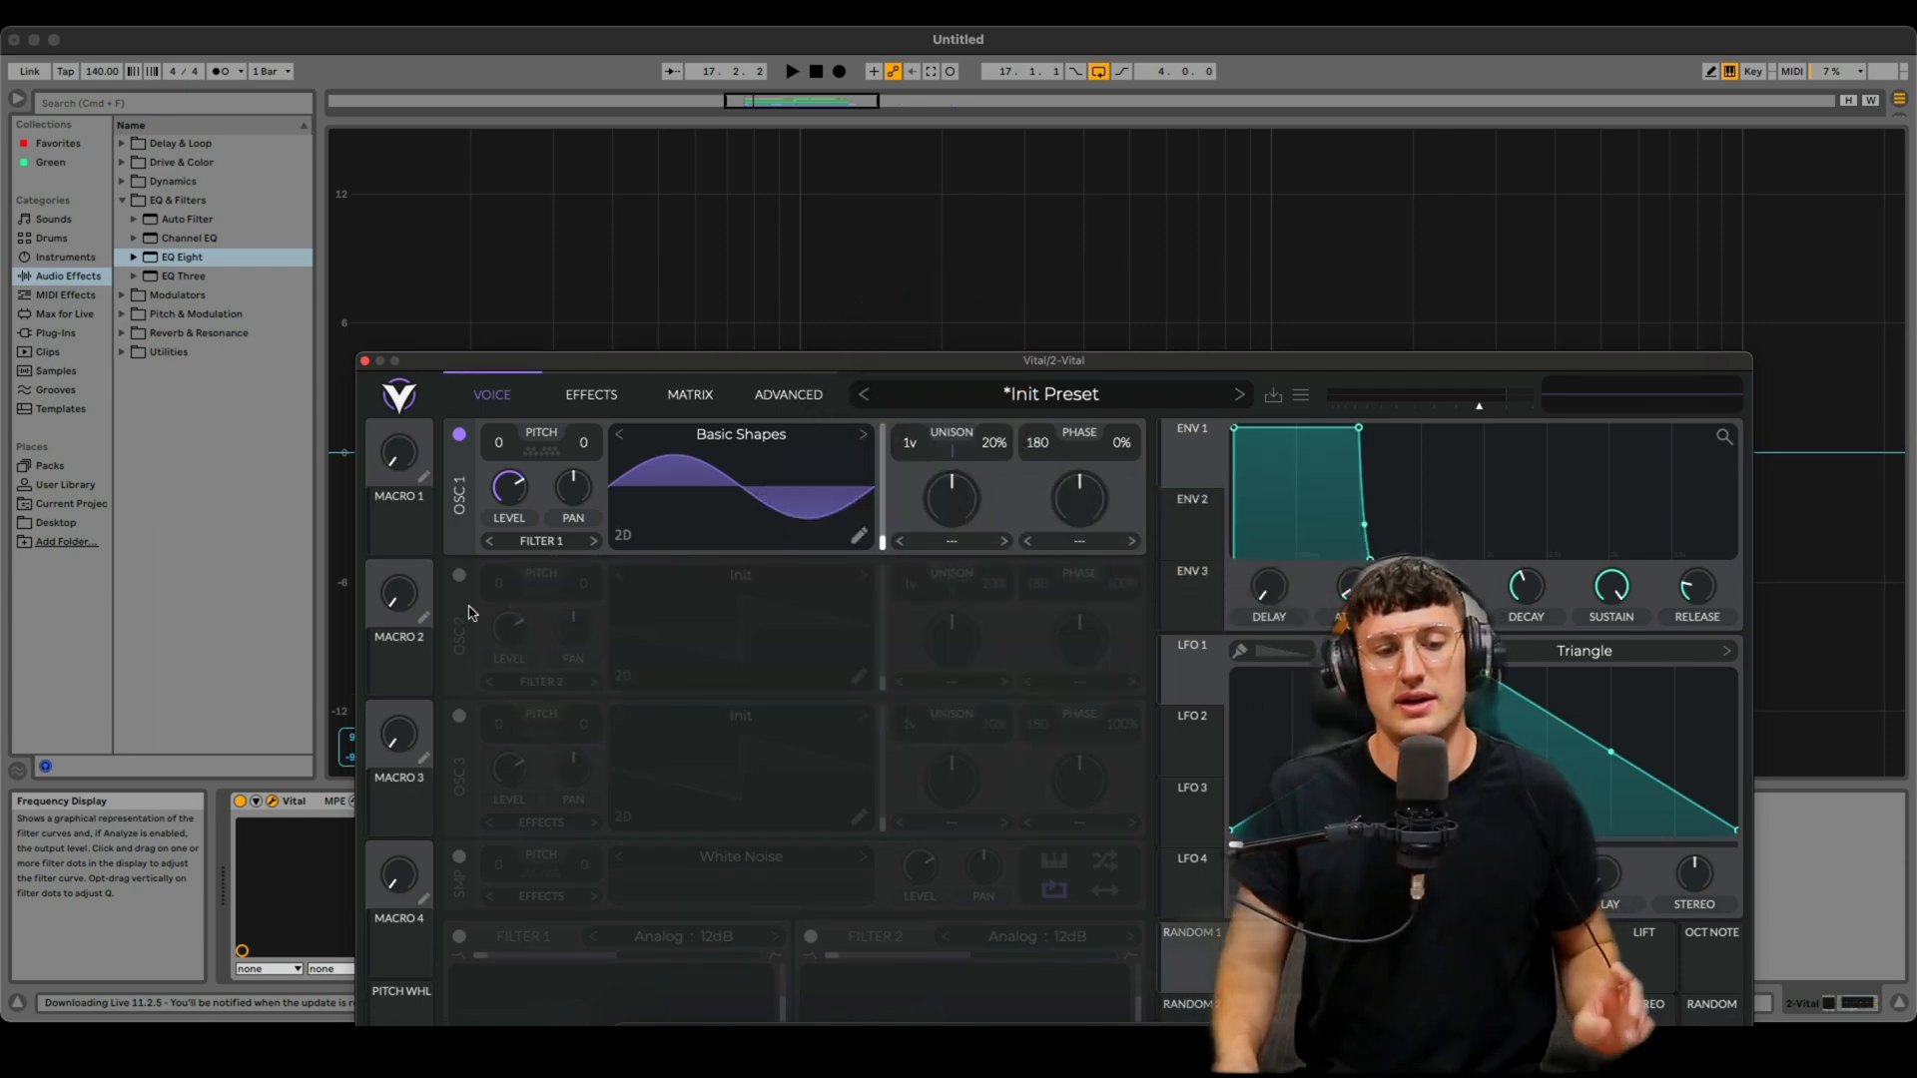
{"action": "left_click", "coordinate": [458, 576]}
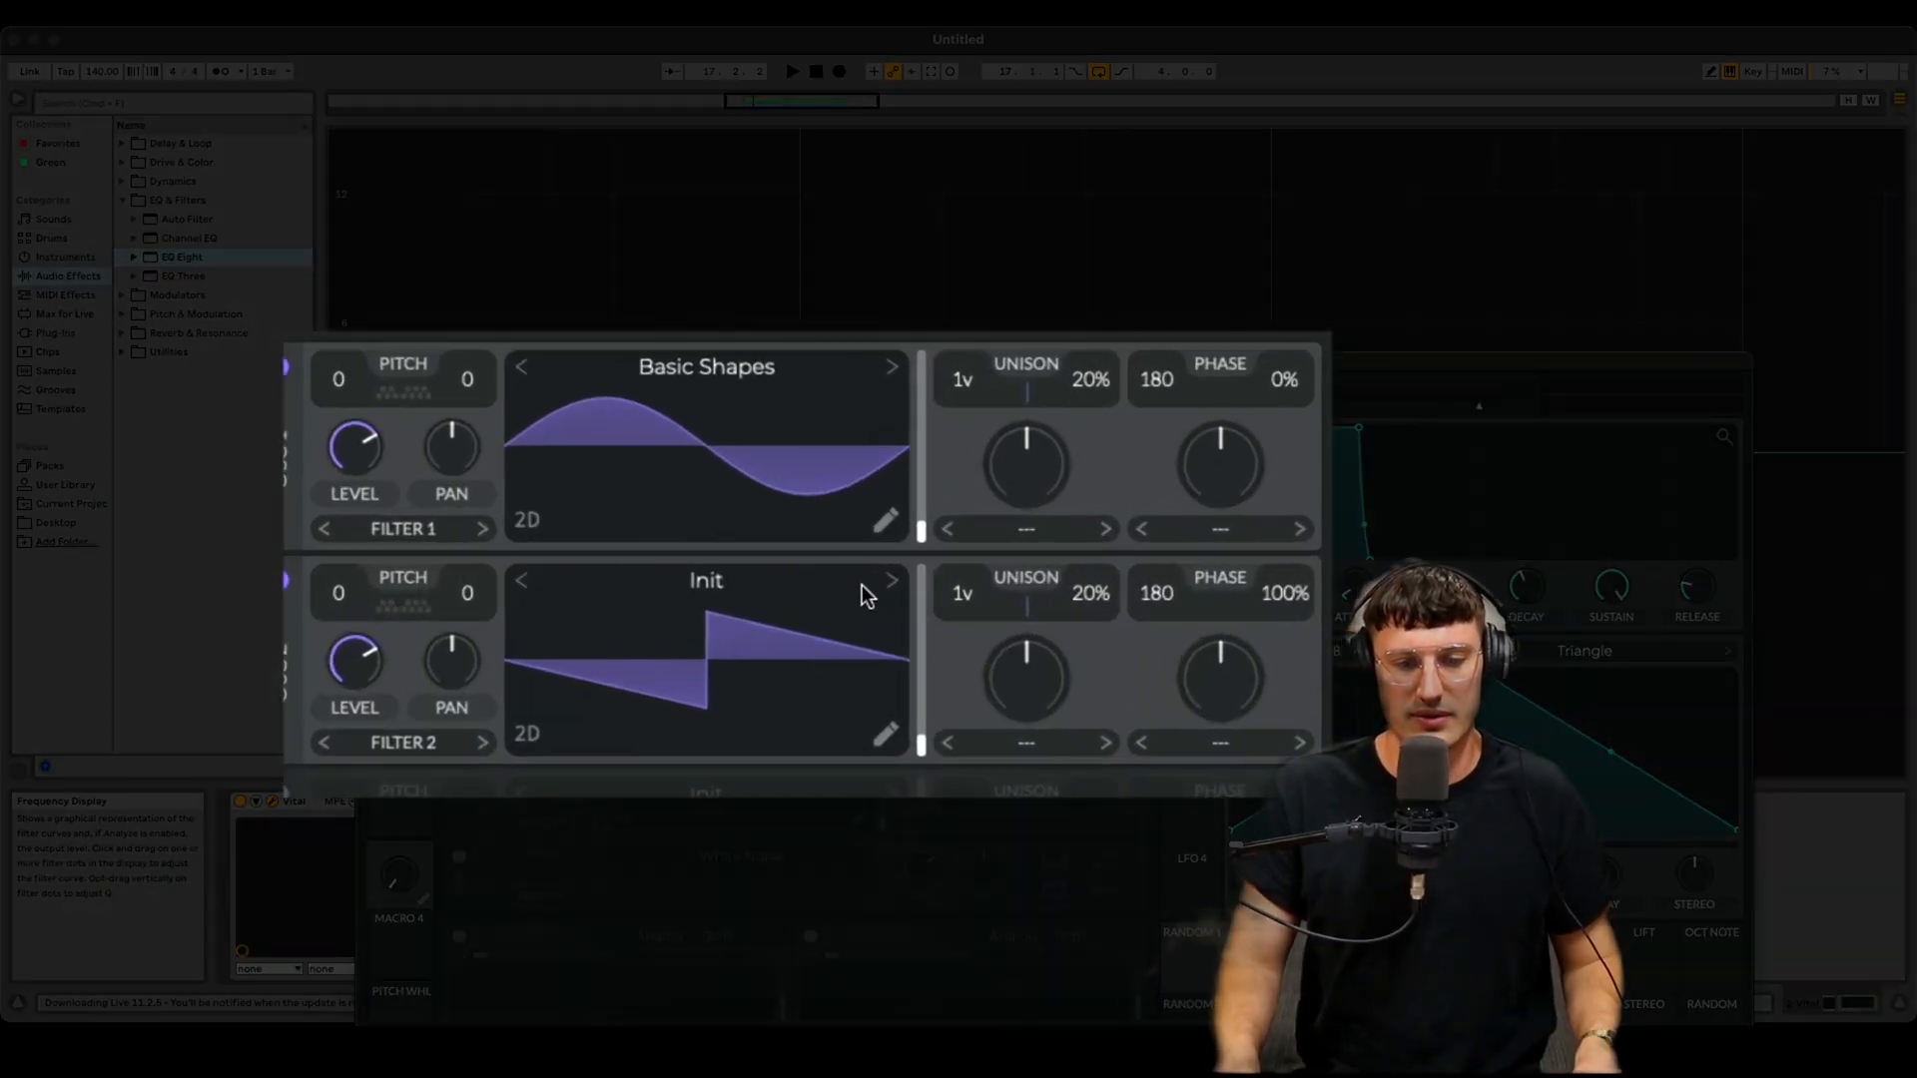
{"action": "left_click", "coordinate": [891, 580]}
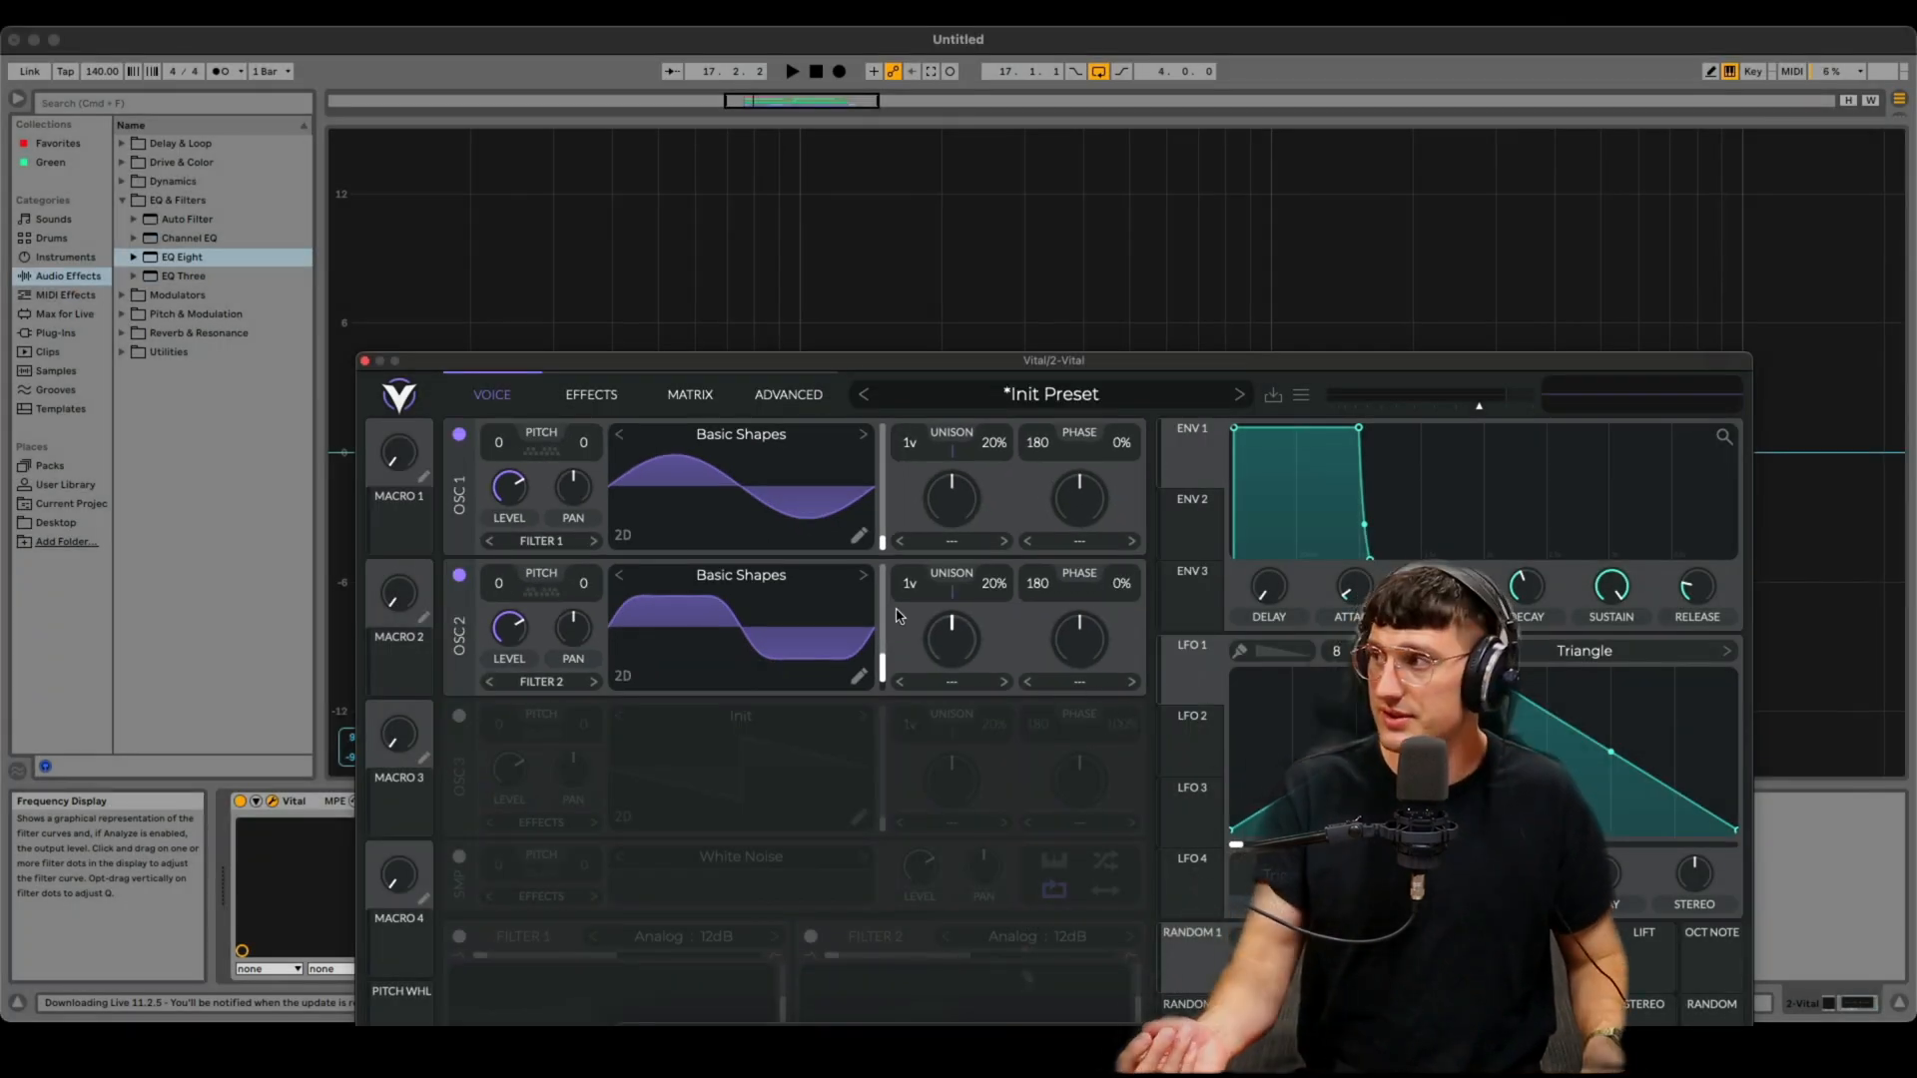
- Enable the Soft Clip Distortion effect and turn up its Drive with Mix at full
{"action": "left_click_drag", "start_coordinate": [950, 364], "coordinate": [997, 804]}
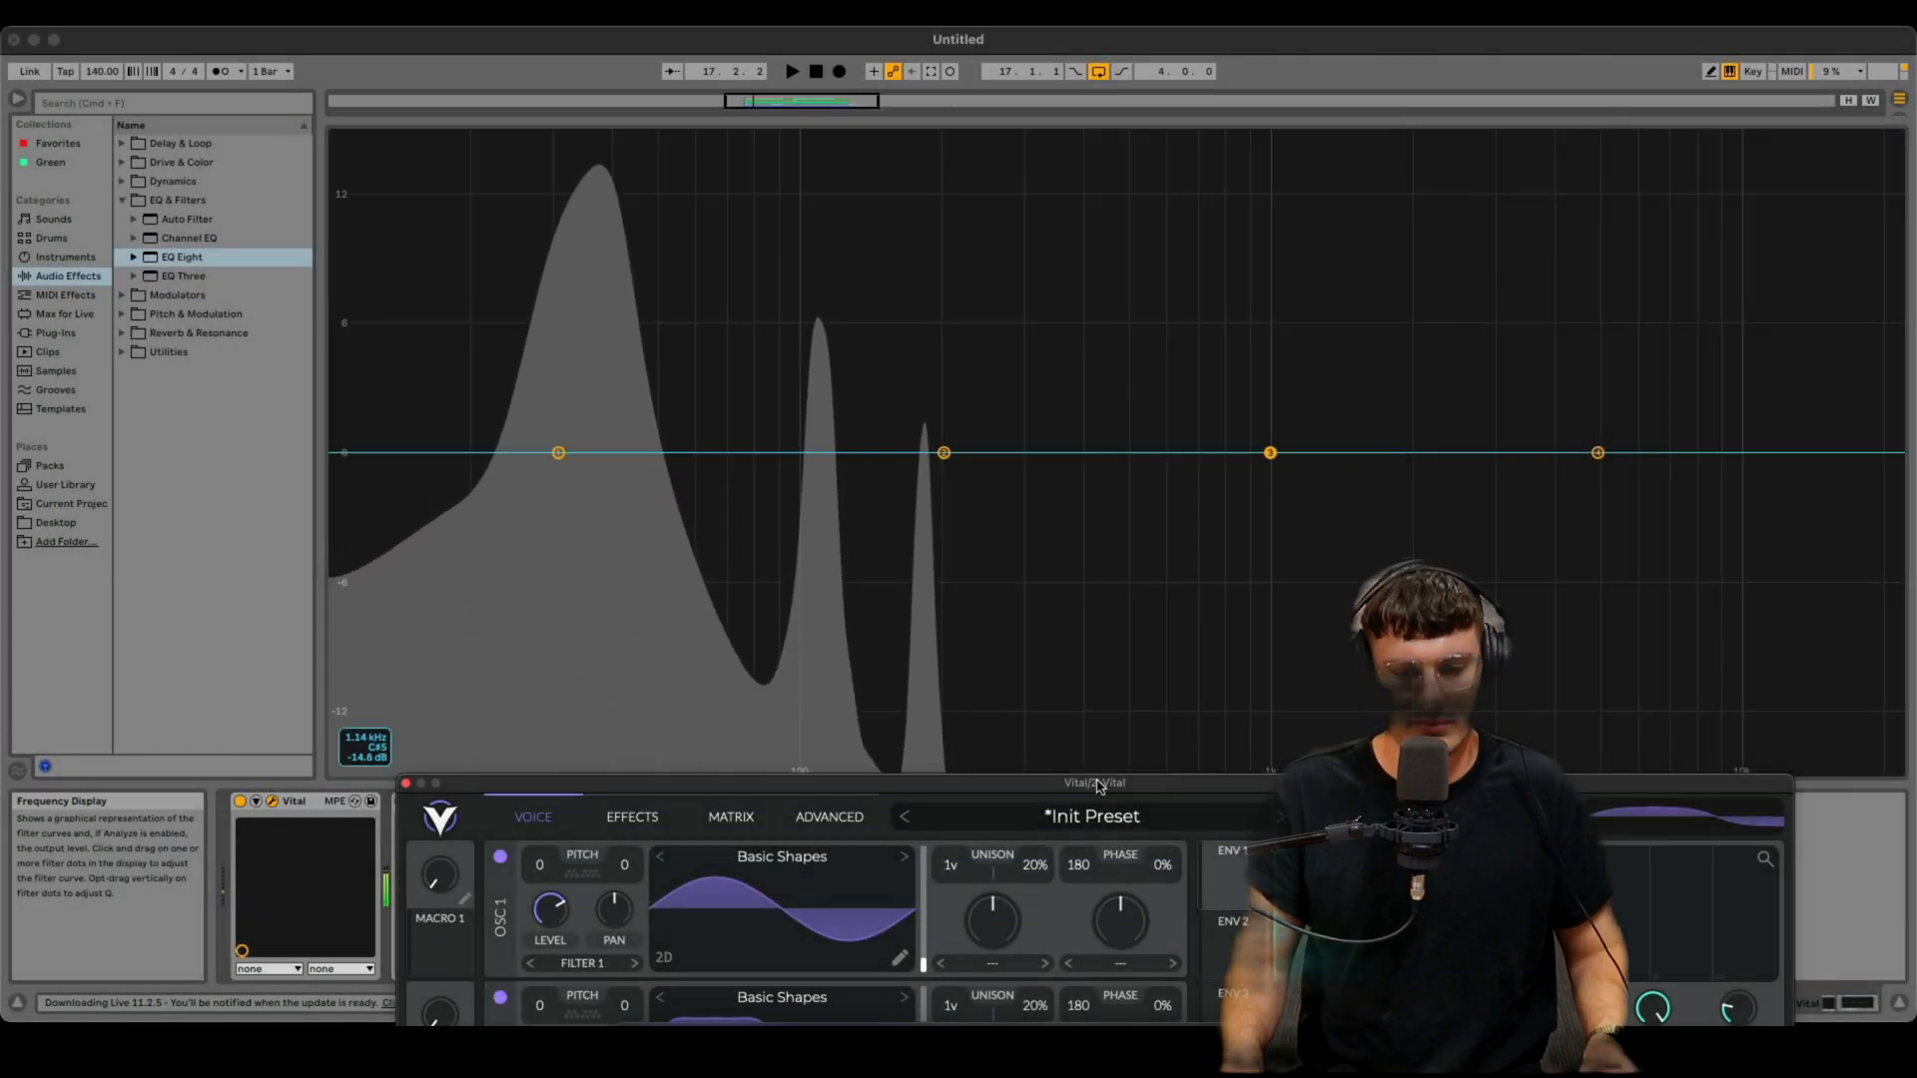
{"action": "left_click_drag", "start_coordinate": [1097, 784], "coordinate": [1019, 219]}
{"action": "left_click", "coordinate": [569, 257]}
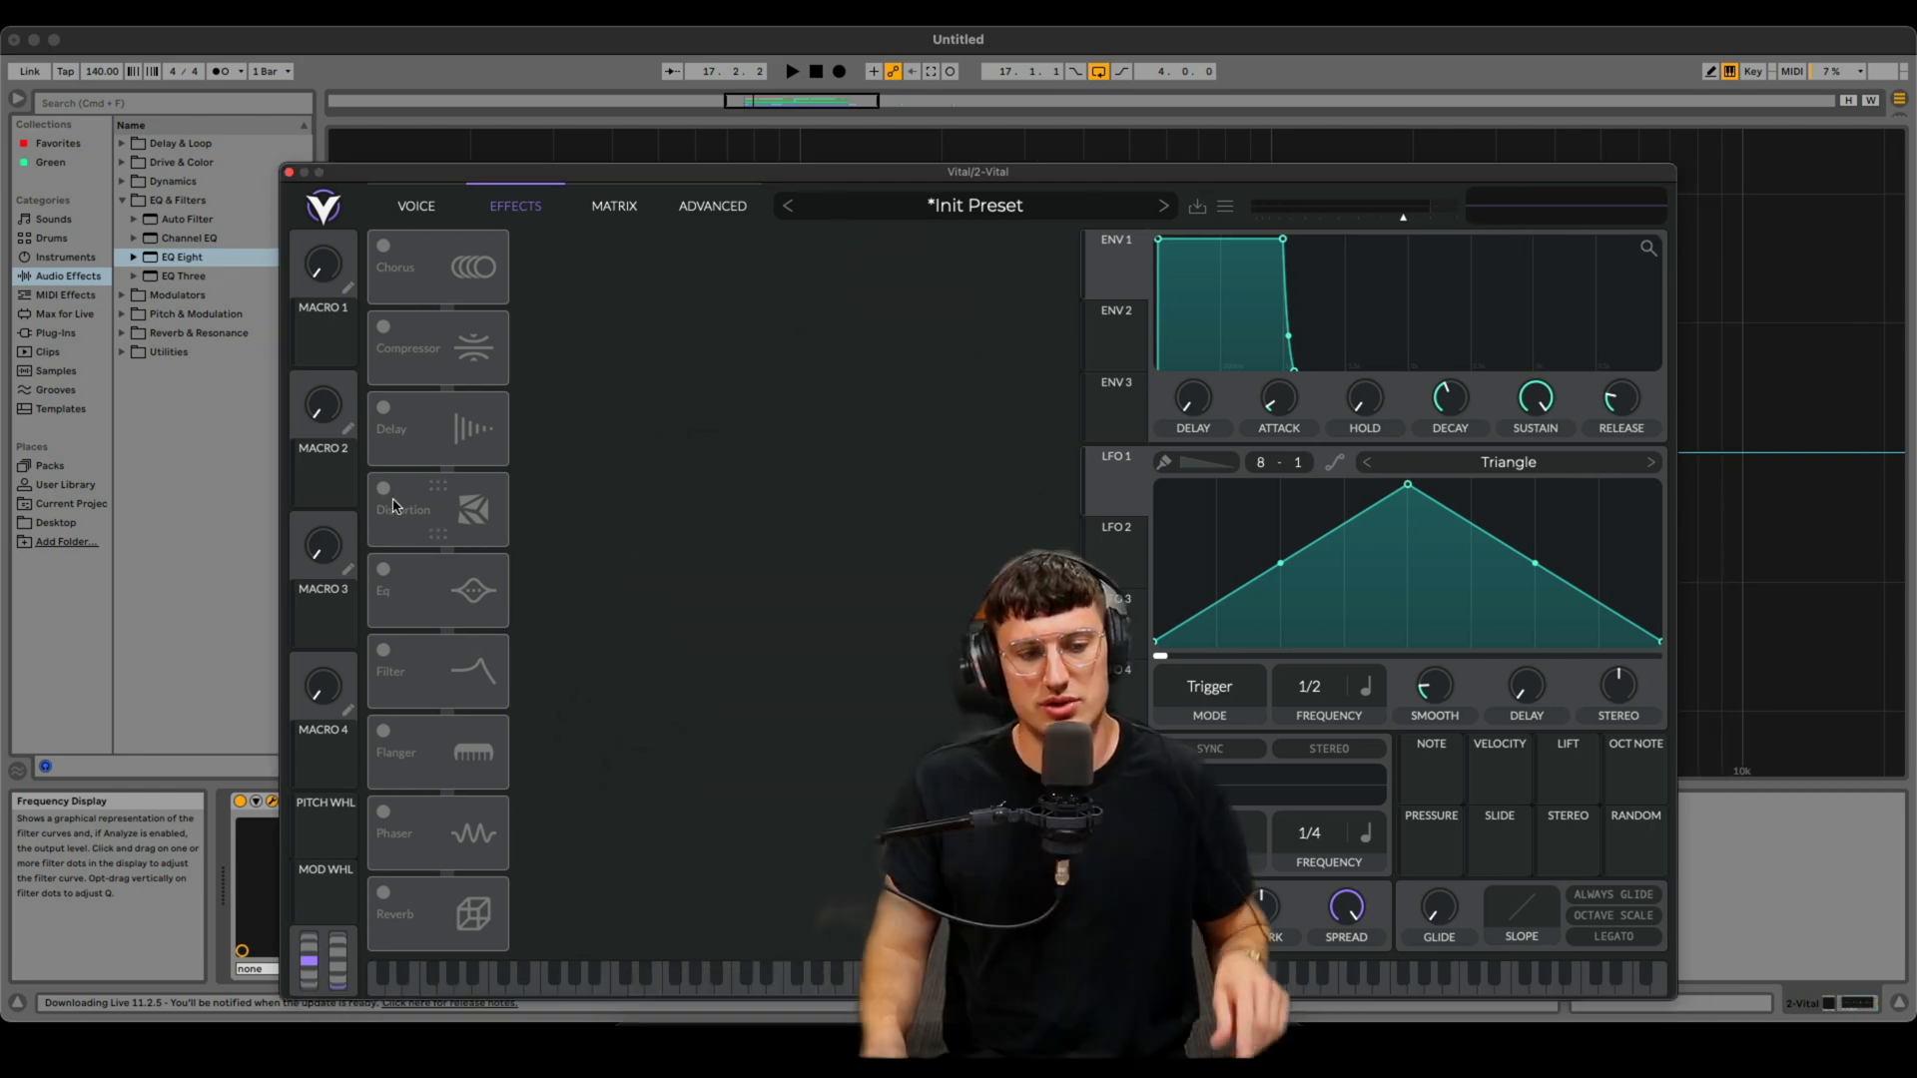
{"action": "left_click", "coordinate": [385, 490]}
{"action": "left_click_drag", "start_coordinate": [1096, 57], "coordinate": [1226, 798]}
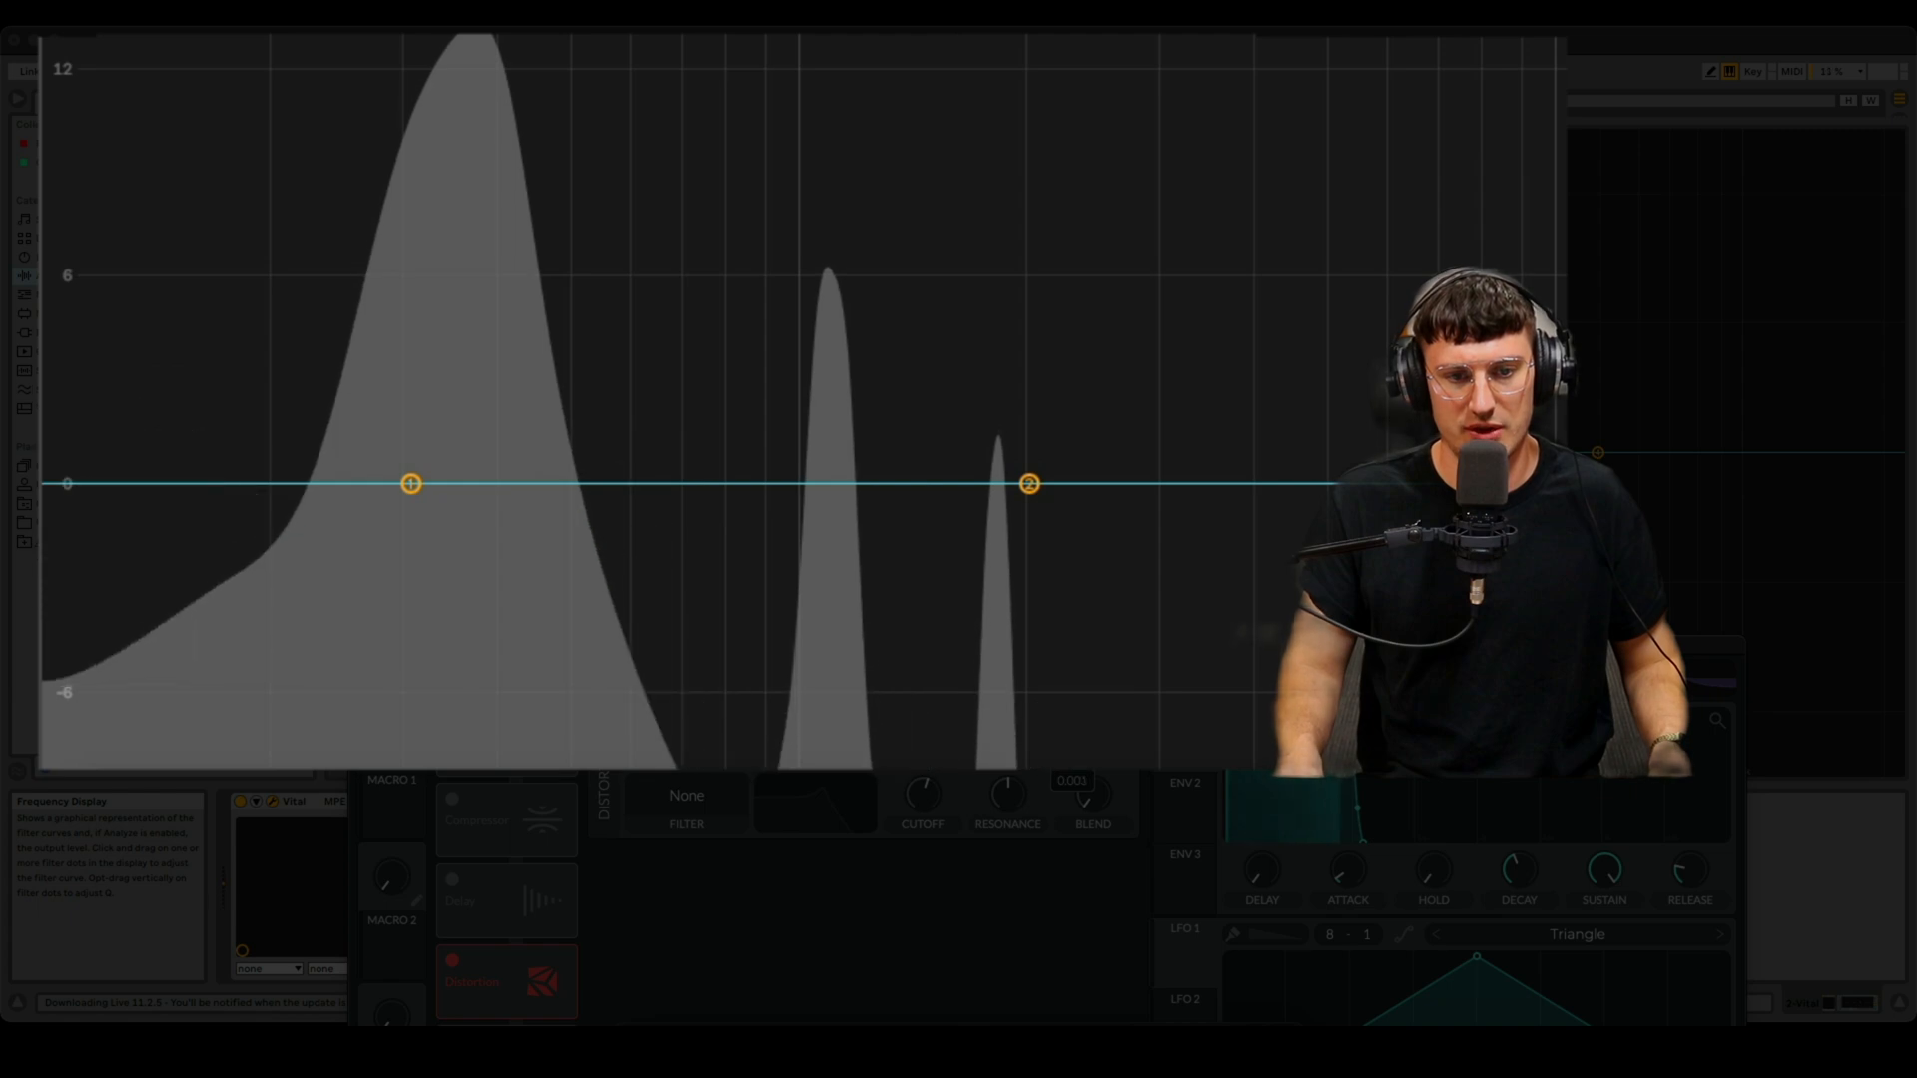
{"action": "left_click_drag", "start_coordinate": [1047, 652], "coordinate": [1040, 831]}
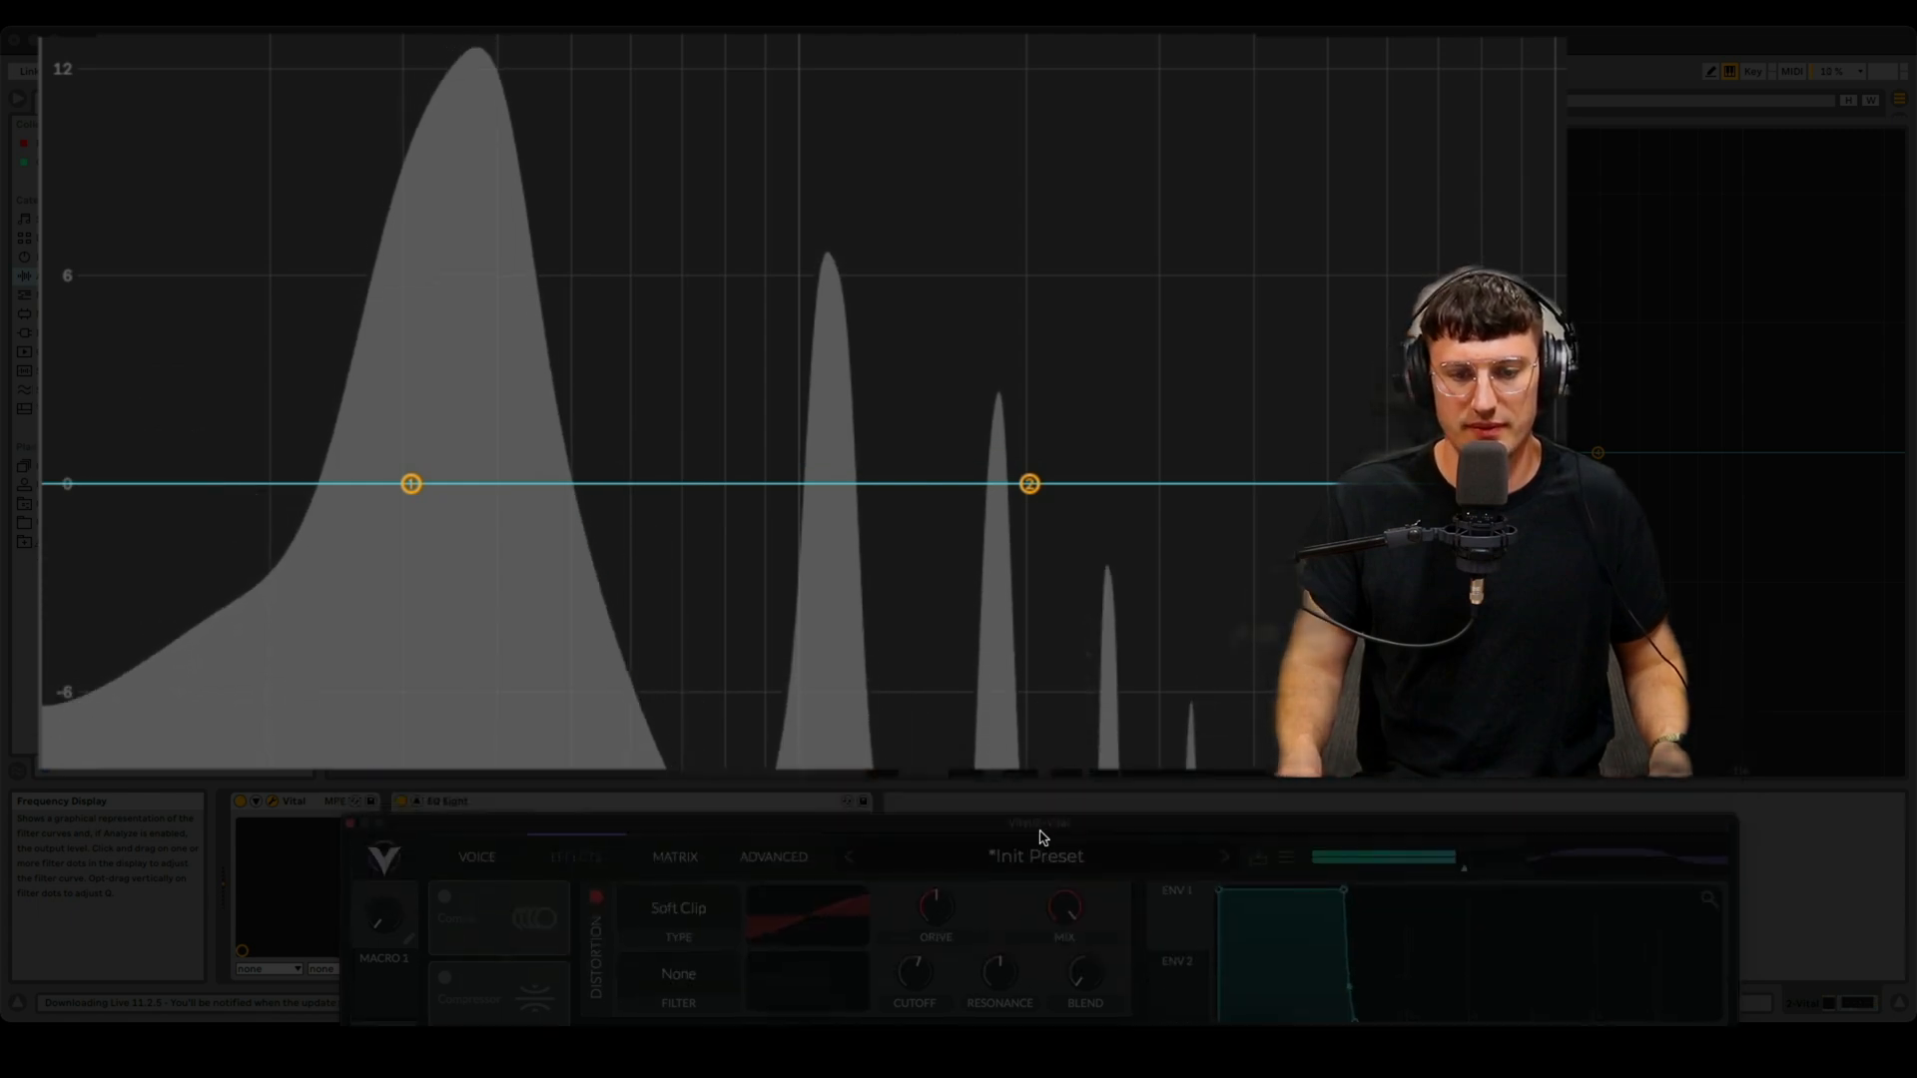
{"action": "left_click_drag", "start_coordinate": [1058, 896], "coordinate": [1058, 948]}
{"action": "left_click_drag", "start_coordinate": [1068, 814], "coordinate": [1068, 749]}
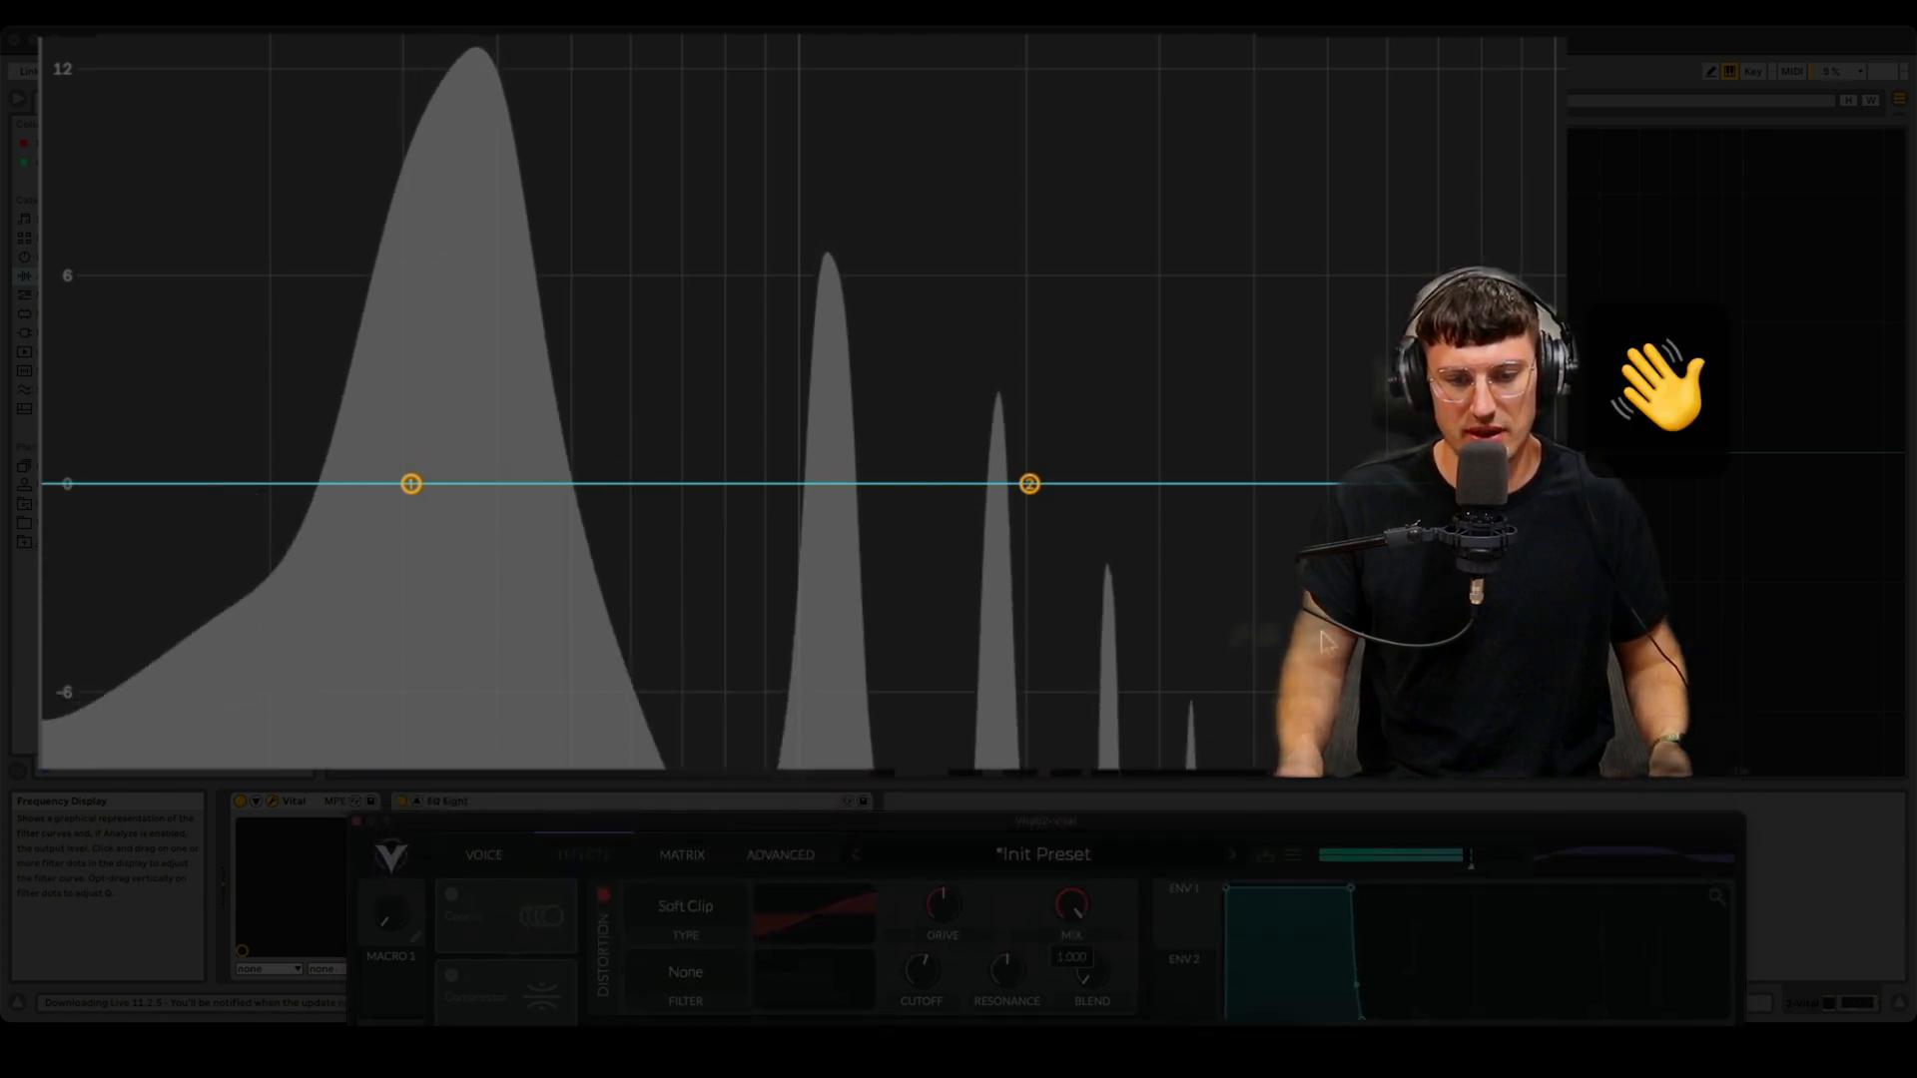
{"action": "left_click_drag", "start_coordinate": [884, 823], "coordinate": [935, 782]}
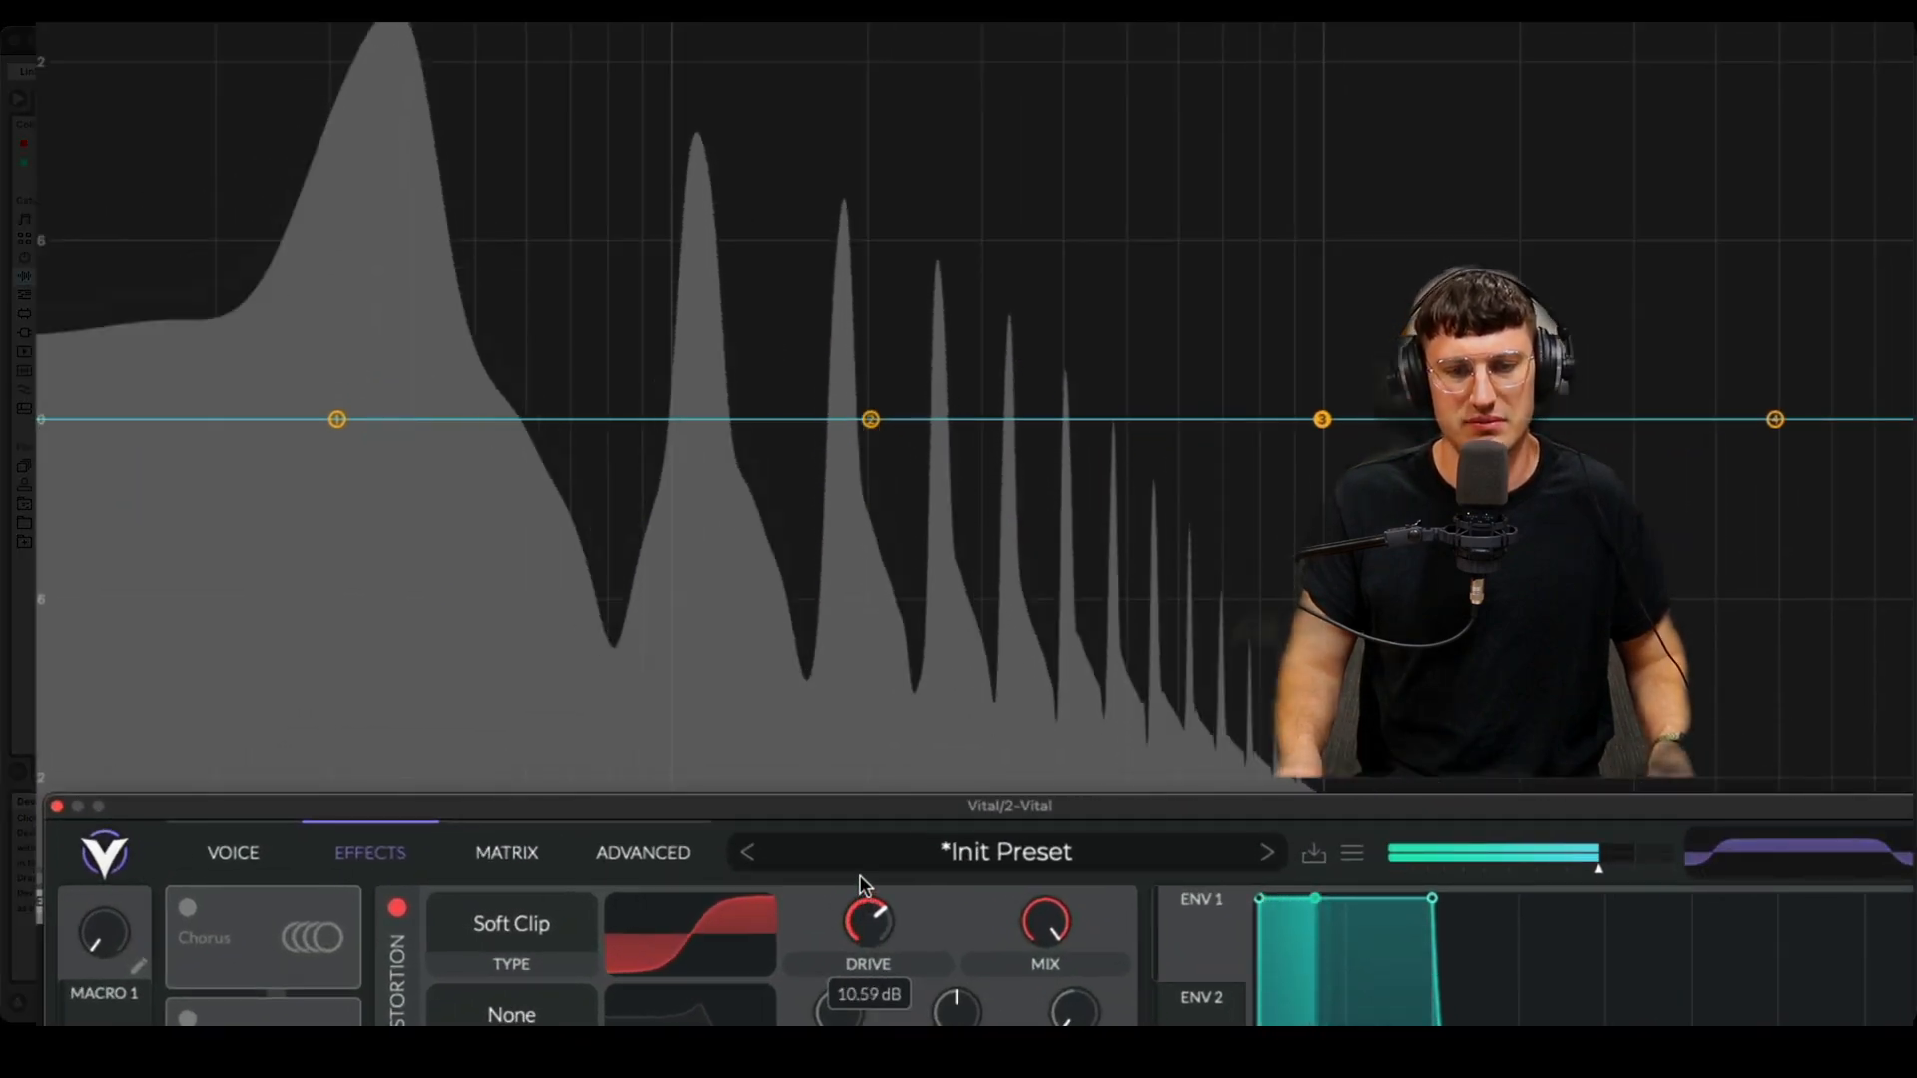
{"action": "mouse_move", "coordinate": [858, 875]}
{"action": "left_mouse_down"}
{"action": "mouse_move", "coordinate": [861, 812]}
{"action": "mouse_move", "coordinate": [858, 875]}
{"action": "left_mouse_up"}
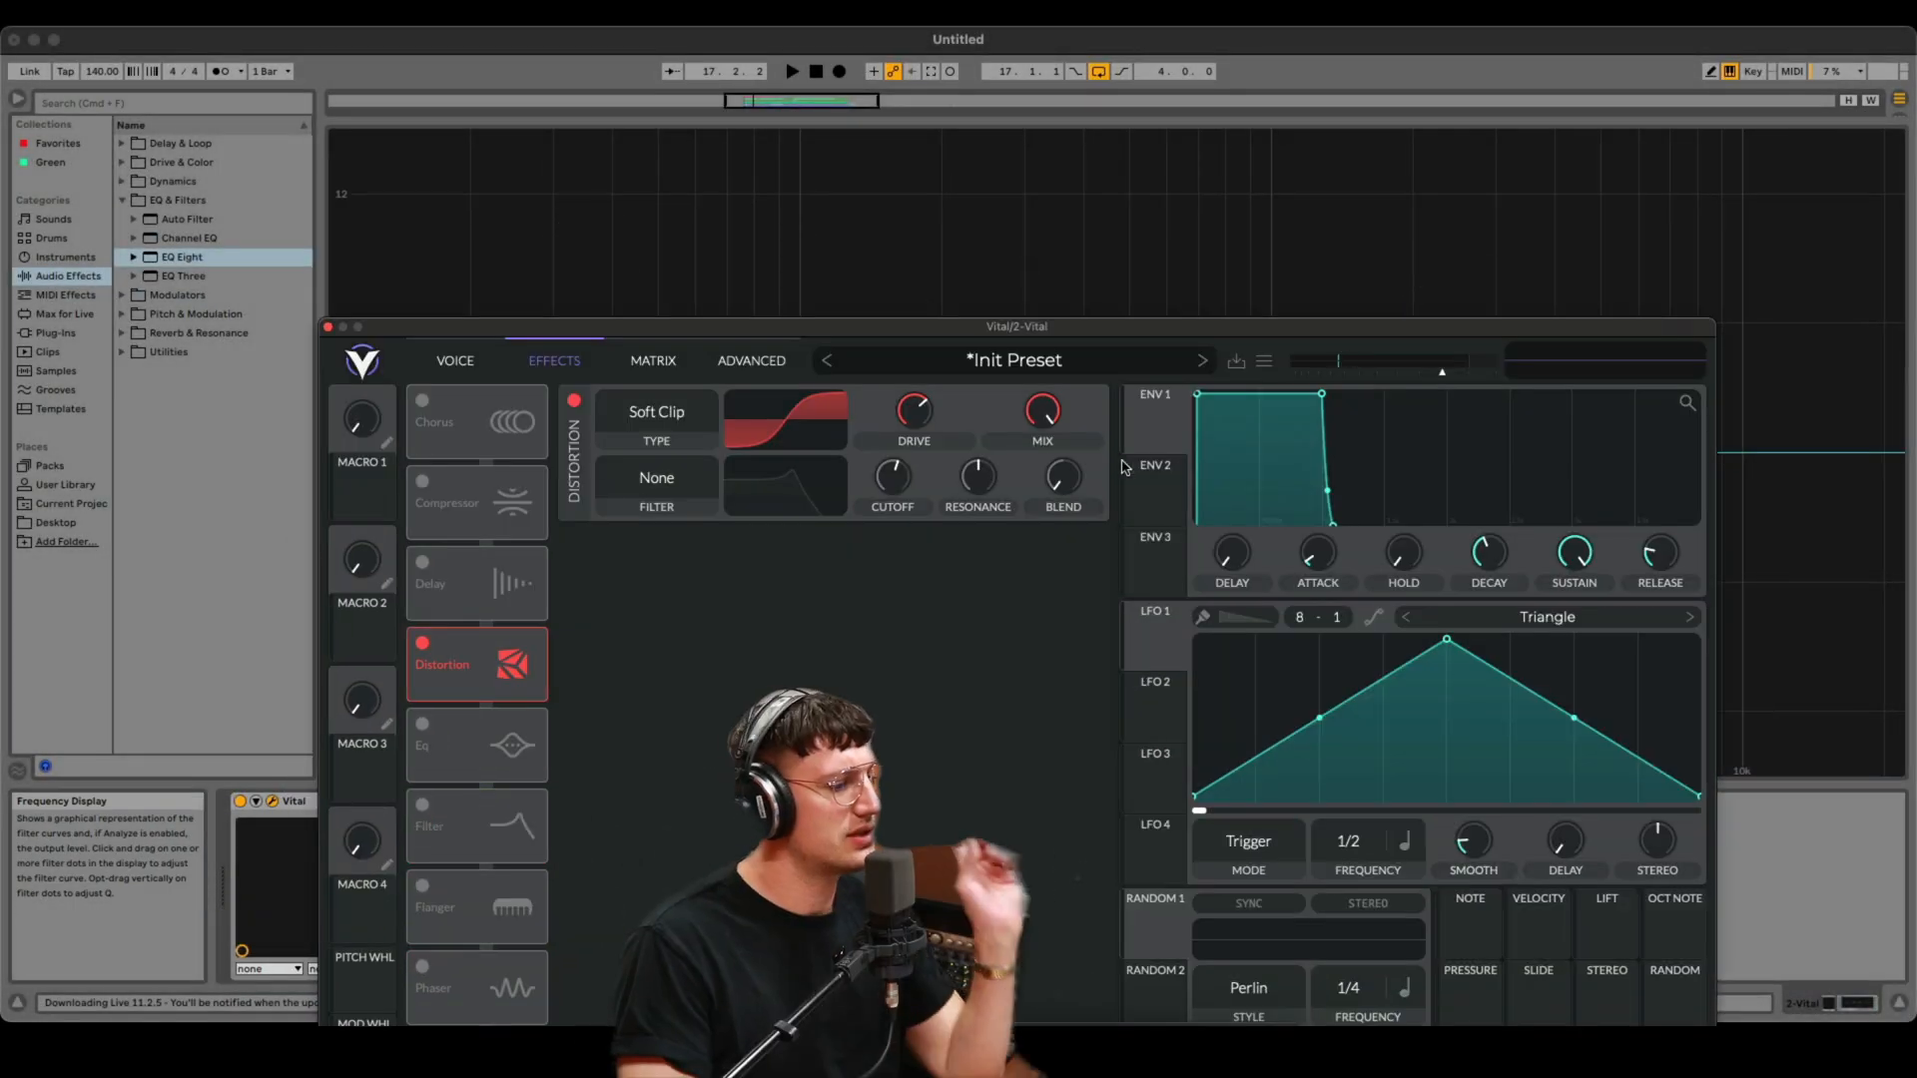
- Modulate Distortion Drive with LFO 1 and move the LFO 1 triangle's peak close to its start
{"action": "left_click_drag", "start_coordinate": [1155, 643], "coordinate": [930, 409]}
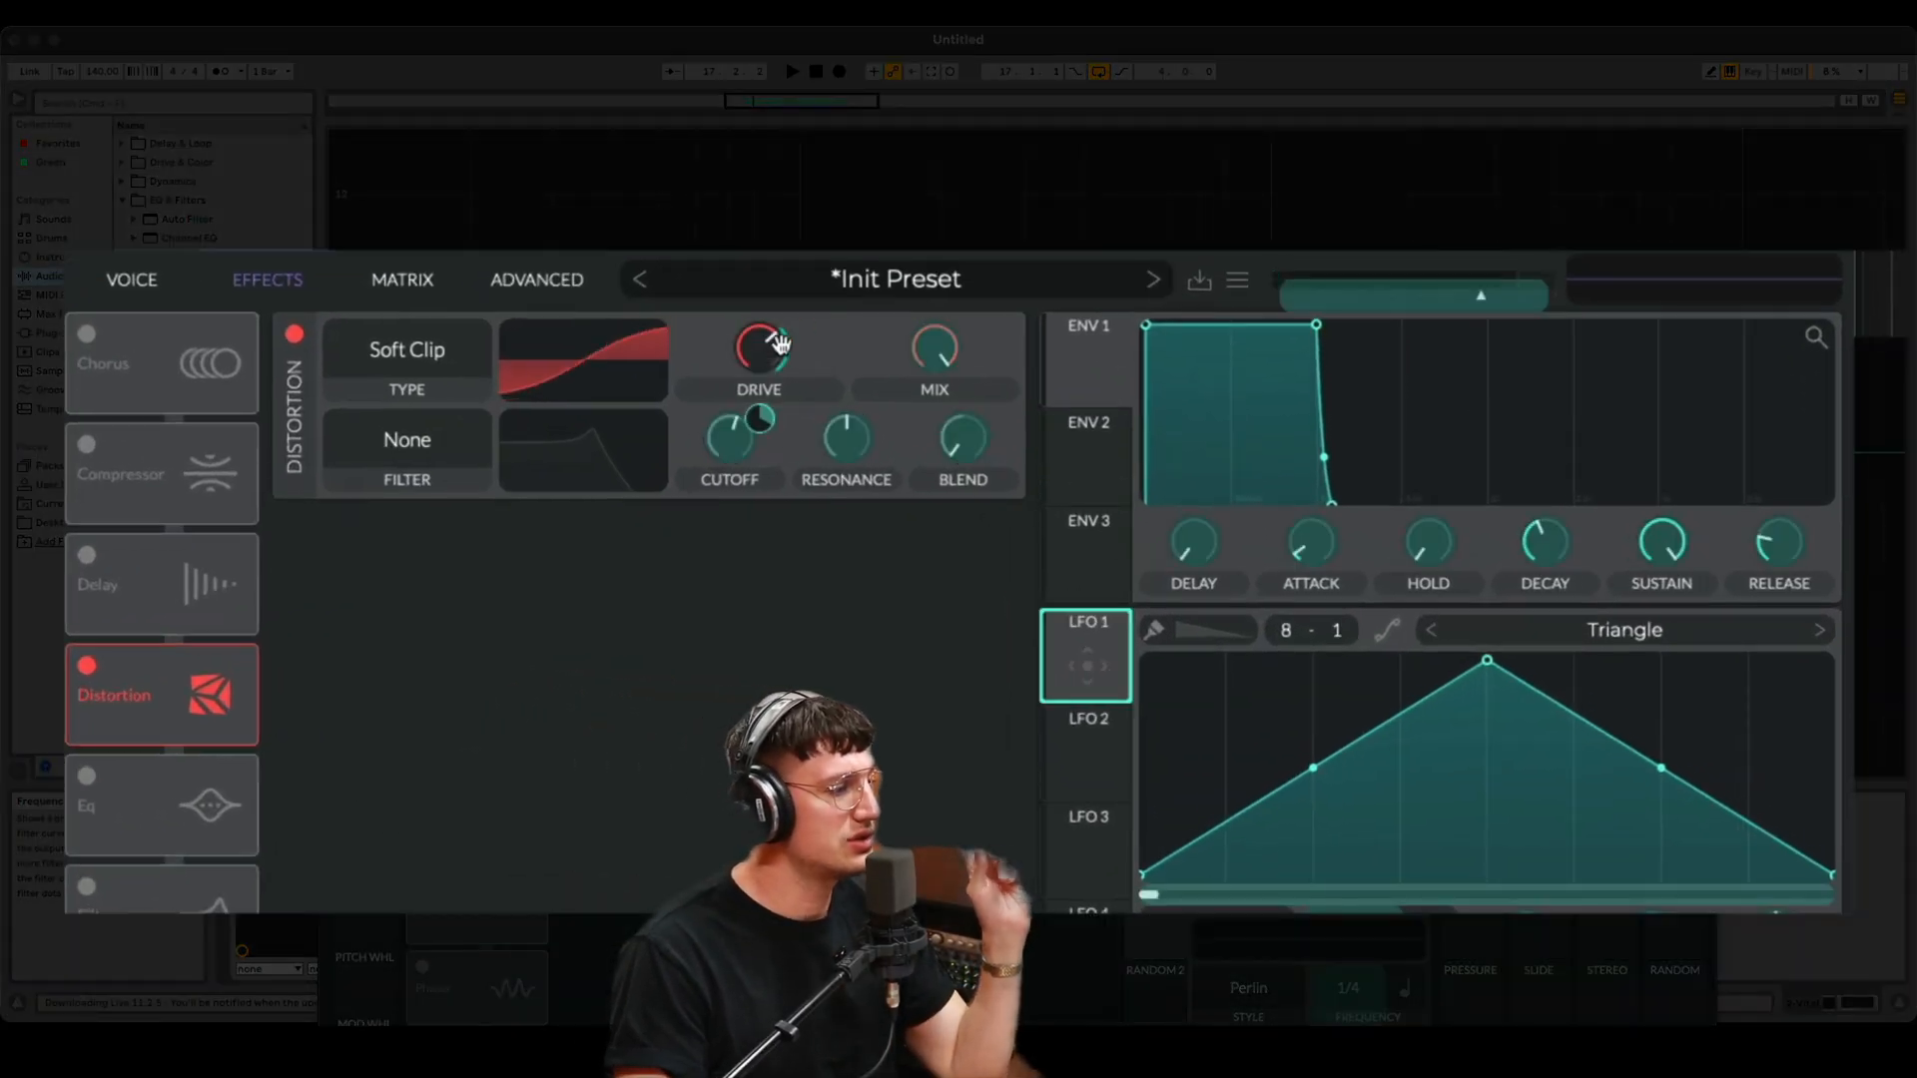
{"action": "left_click_drag", "start_coordinate": [779, 344], "coordinate": [761, 356]}
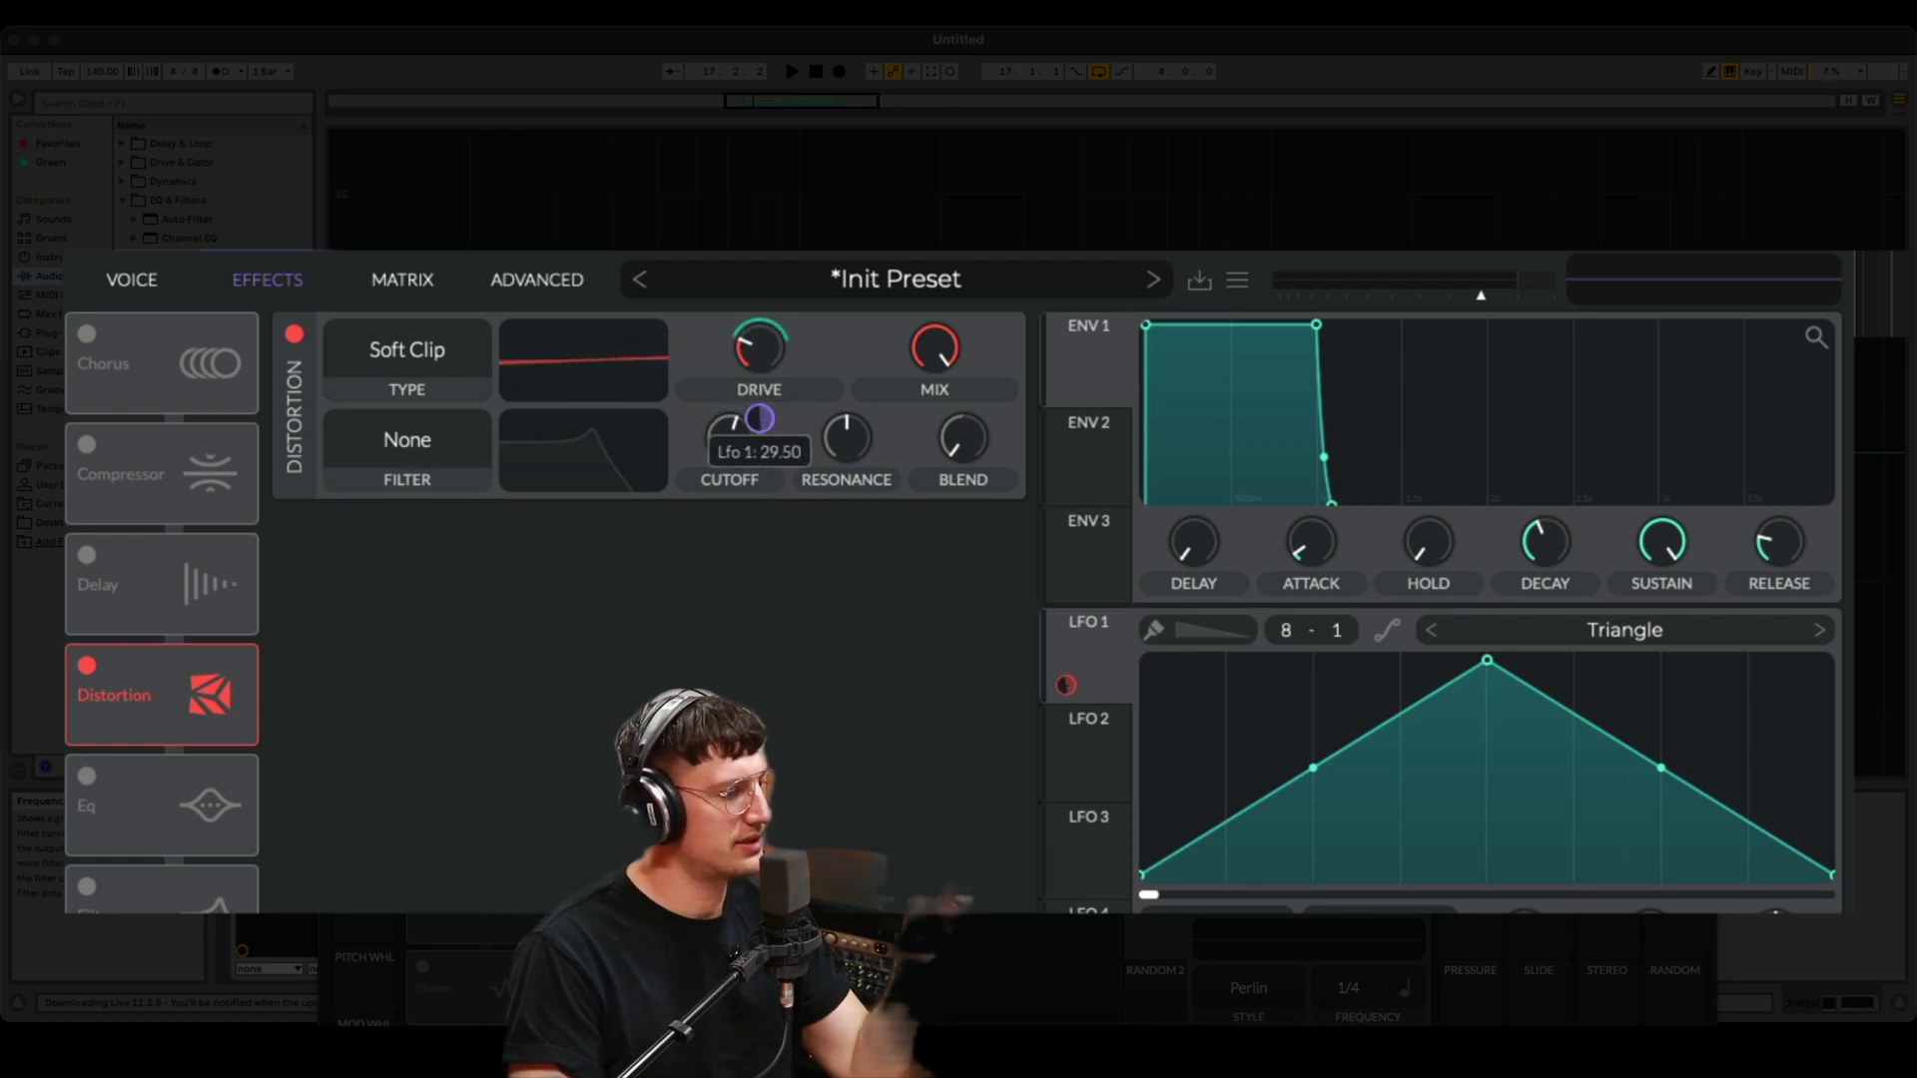
{"action": "left_click_drag", "start_coordinate": [762, 421], "coordinate": [762, 420]}
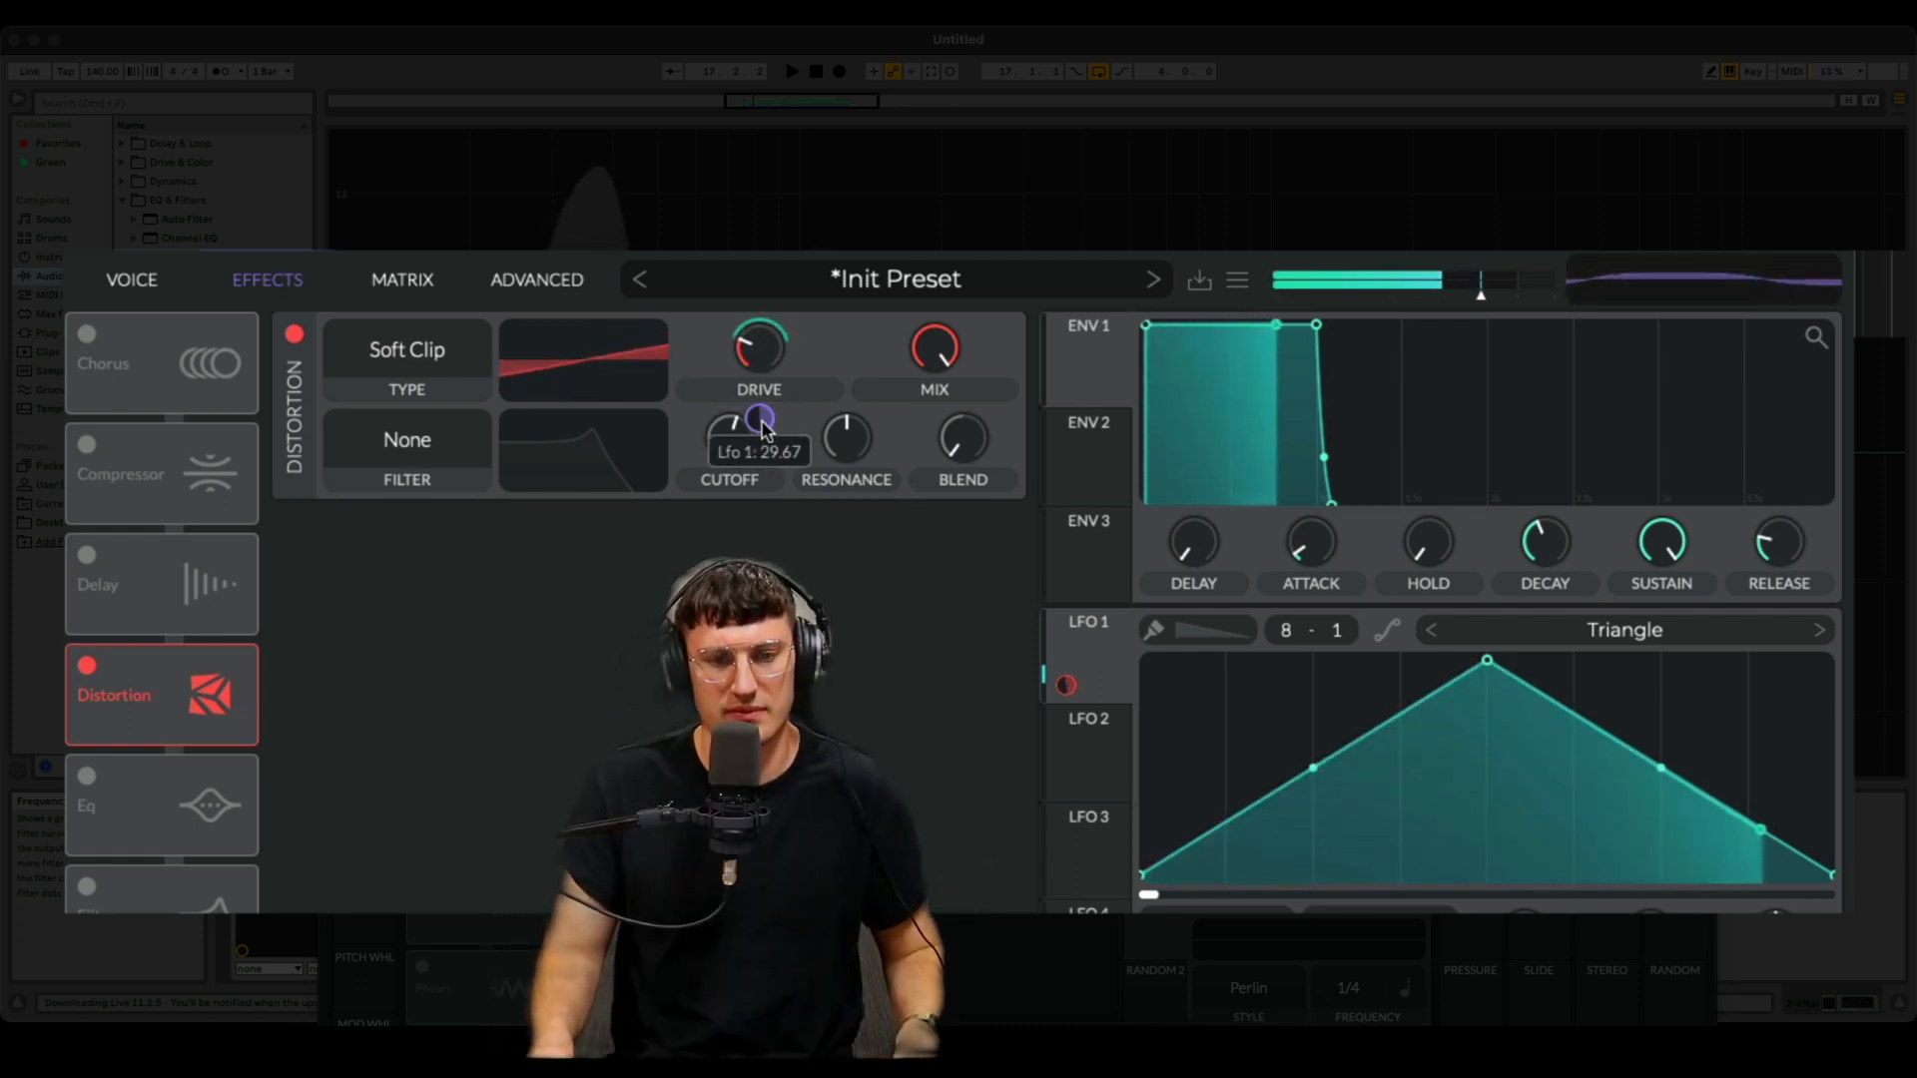
{"action": "left_click_drag", "start_coordinate": [1486, 659], "coordinate": [1194, 678]}
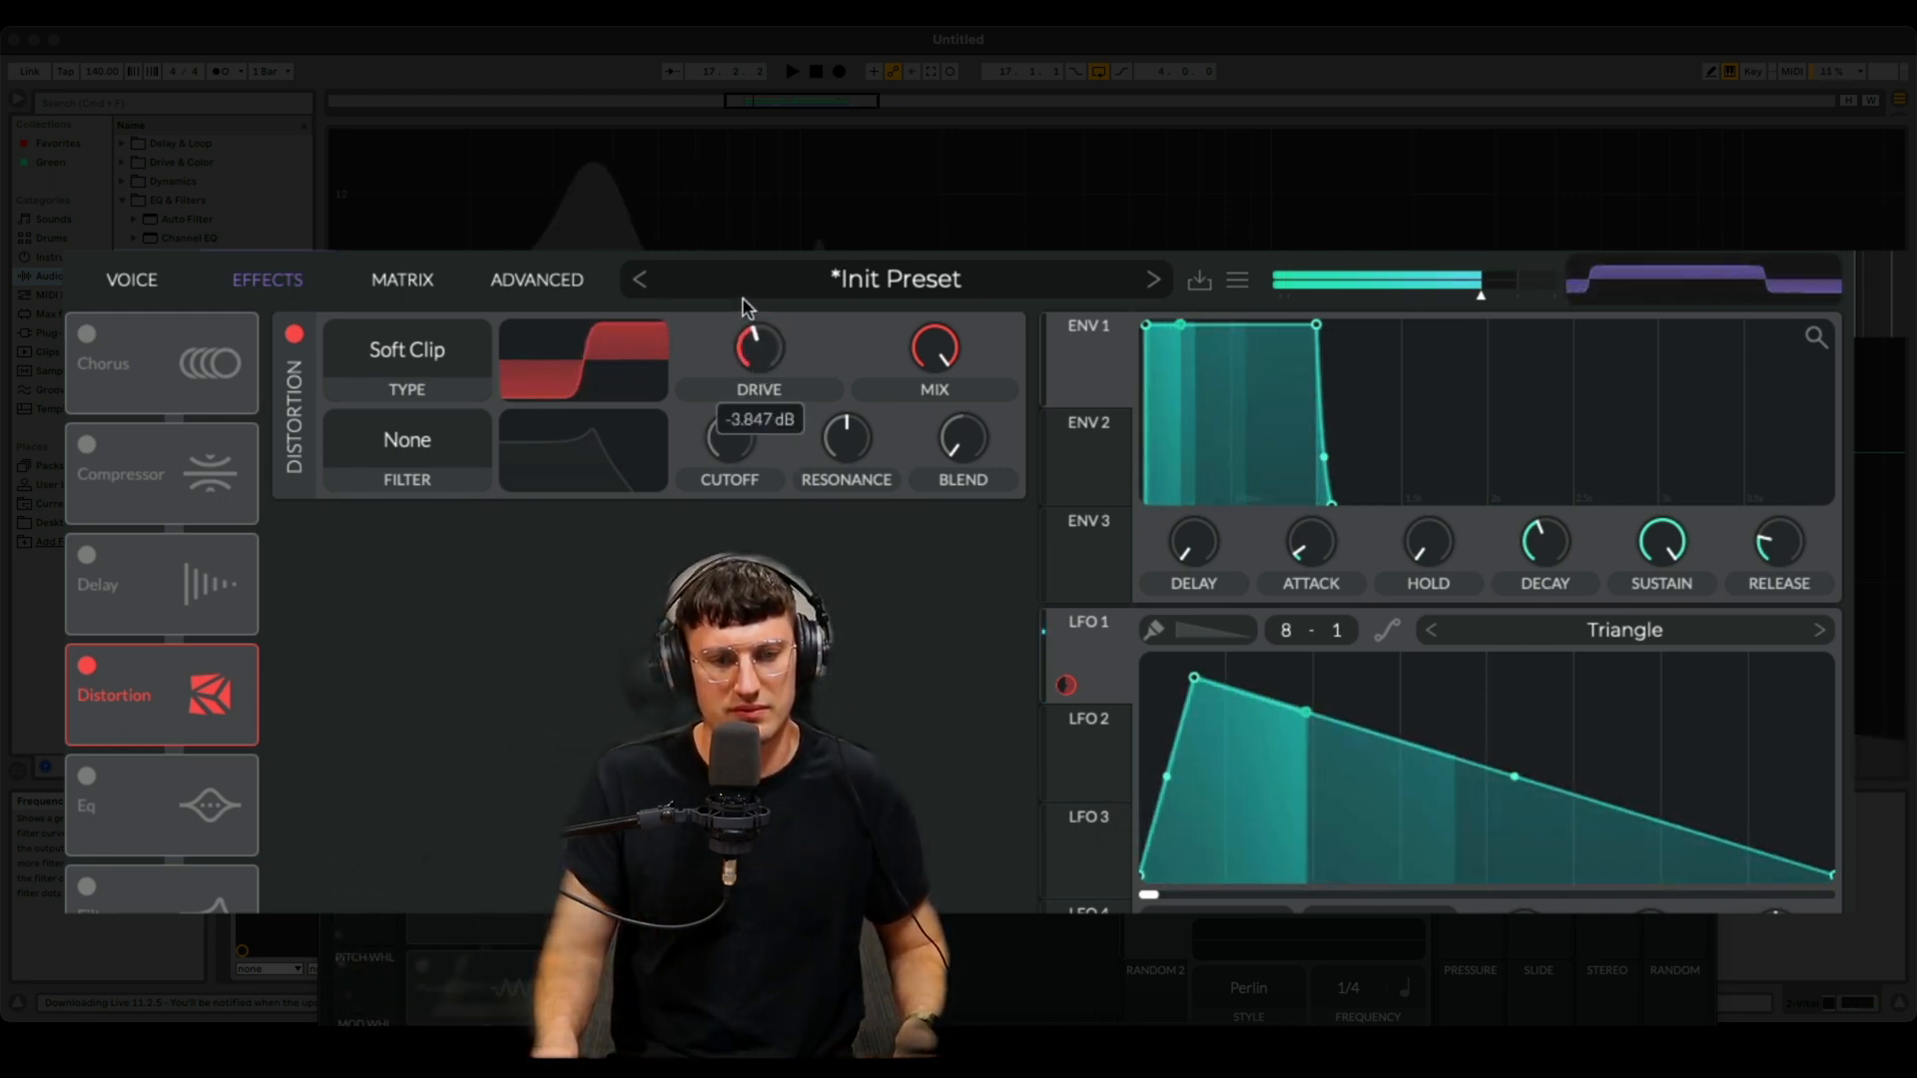
- Adjust the Distortion Drive knob and its LFO 1 modulation depth
{"action": "mouse_move", "coordinate": [761, 424]}
{"action": "left_click_drag", "start_coordinate": [760, 424], "coordinate": [760, 428]}
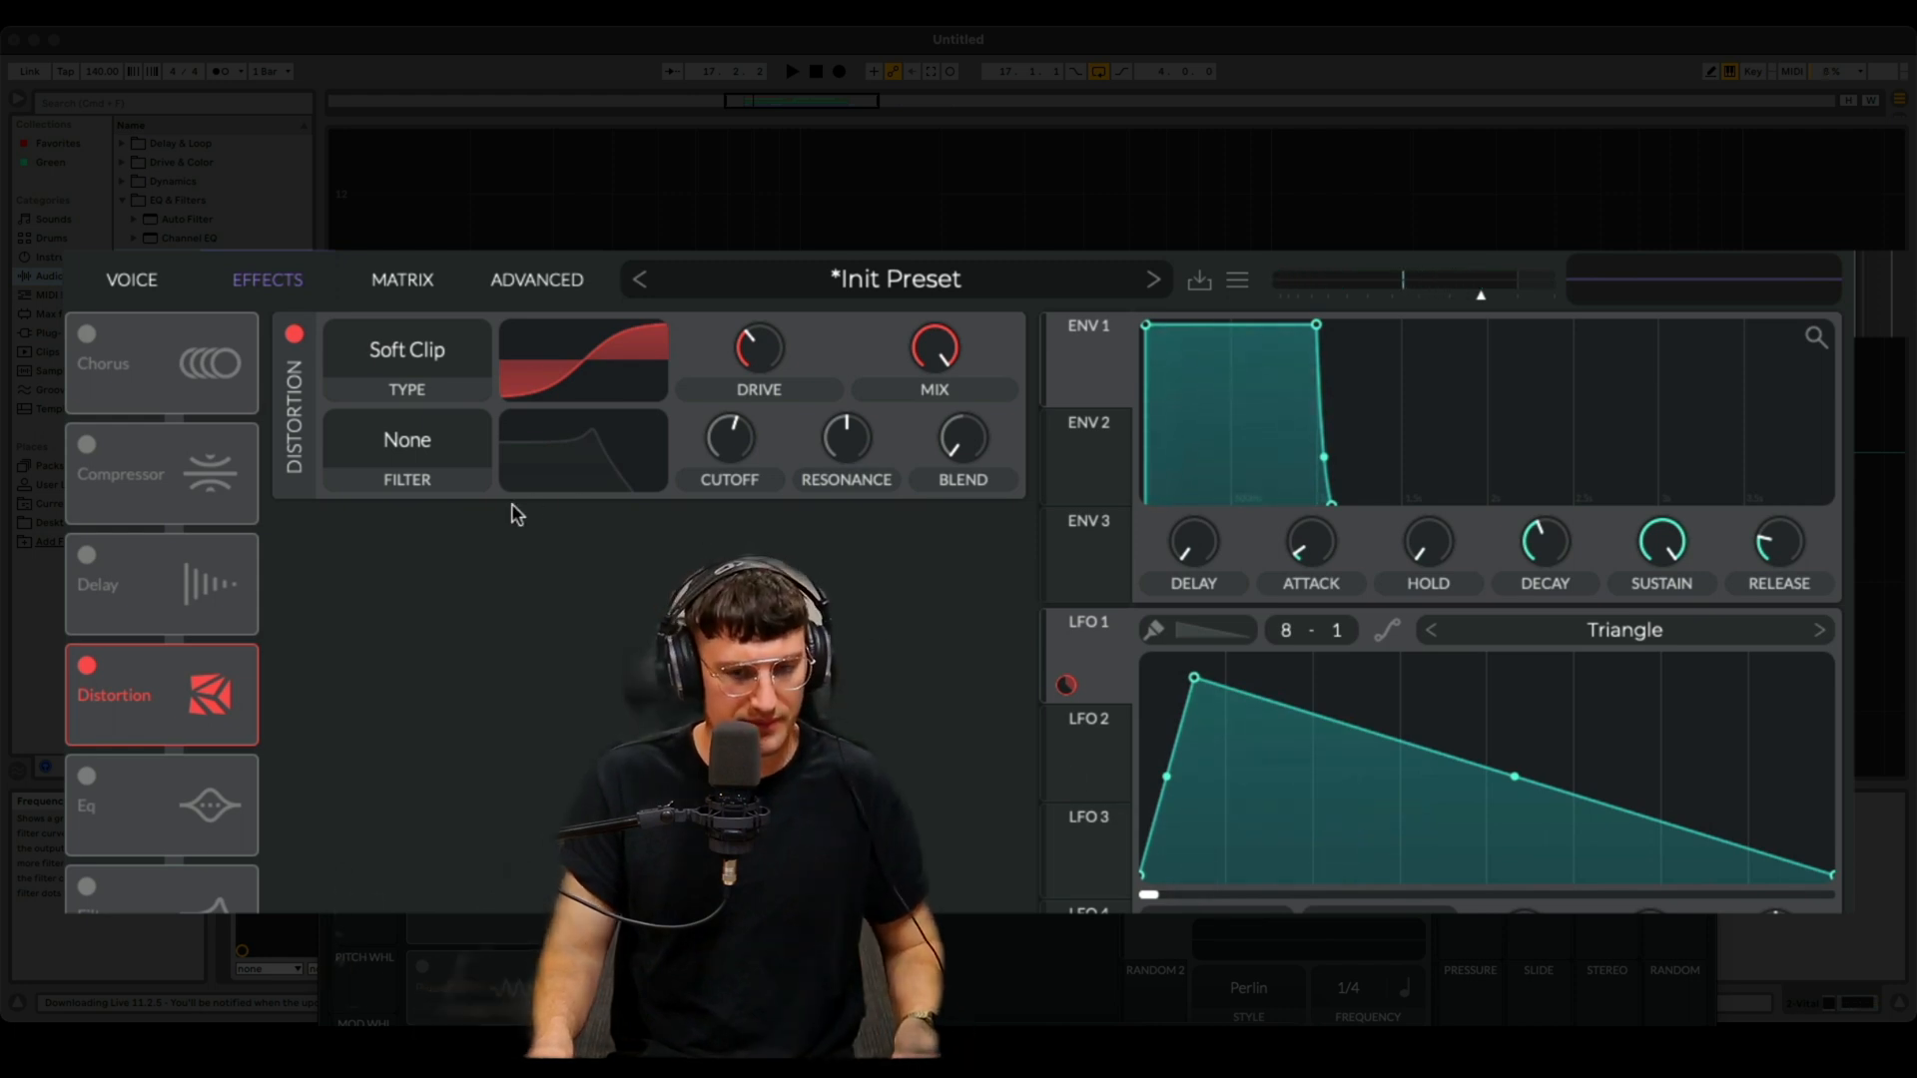
{"action": "left_click_drag", "start_coordinate": [764, 361], "coordinate": [759, 434]}
{"action": "left_click_drag", "start_coordinate": [760, 337], "coordinate": [761, 311]}
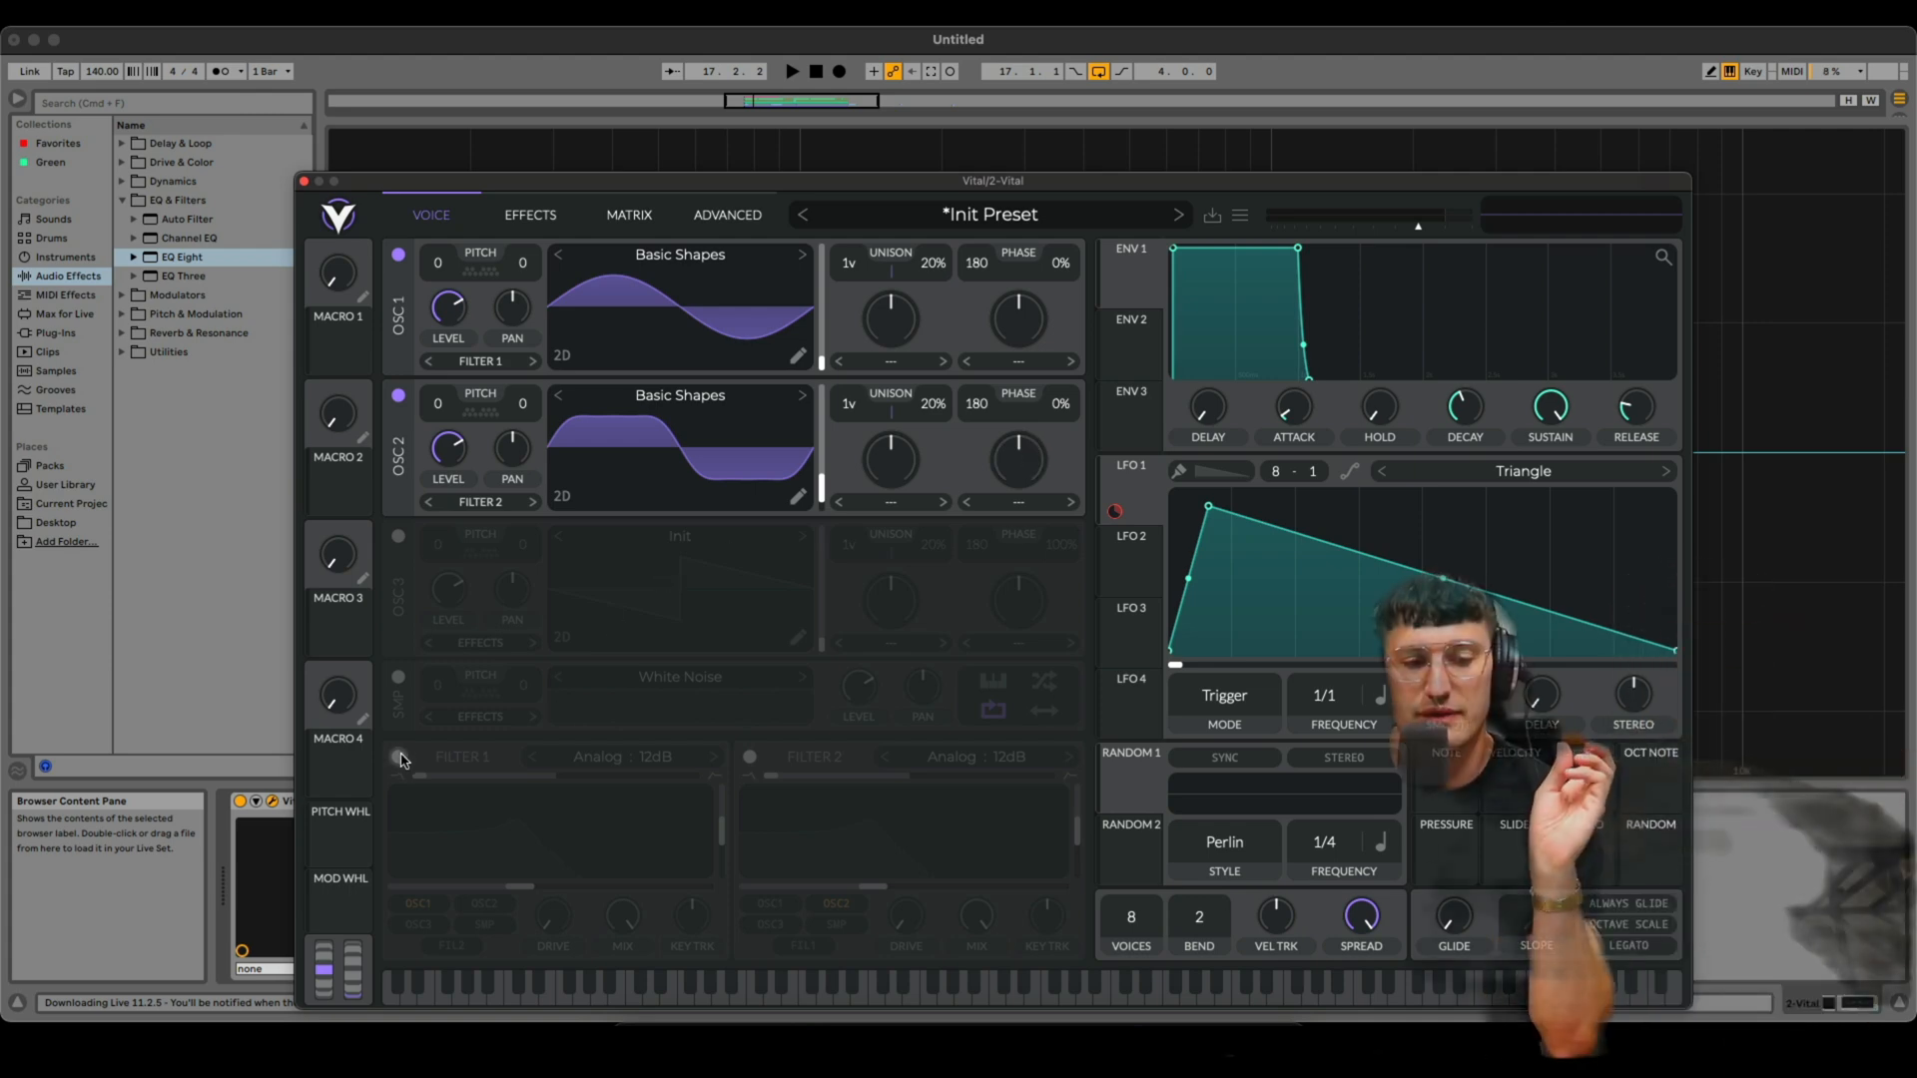
- Enable Filter 1 with both oscillators routed into it and modulate its cutoff with LFO 2
{"action": "left_click", "coordinate": [400, 761]}
{"action": "left_click_drag", "start_coordinate": [519, 885], "coordinate": [595, 889]}
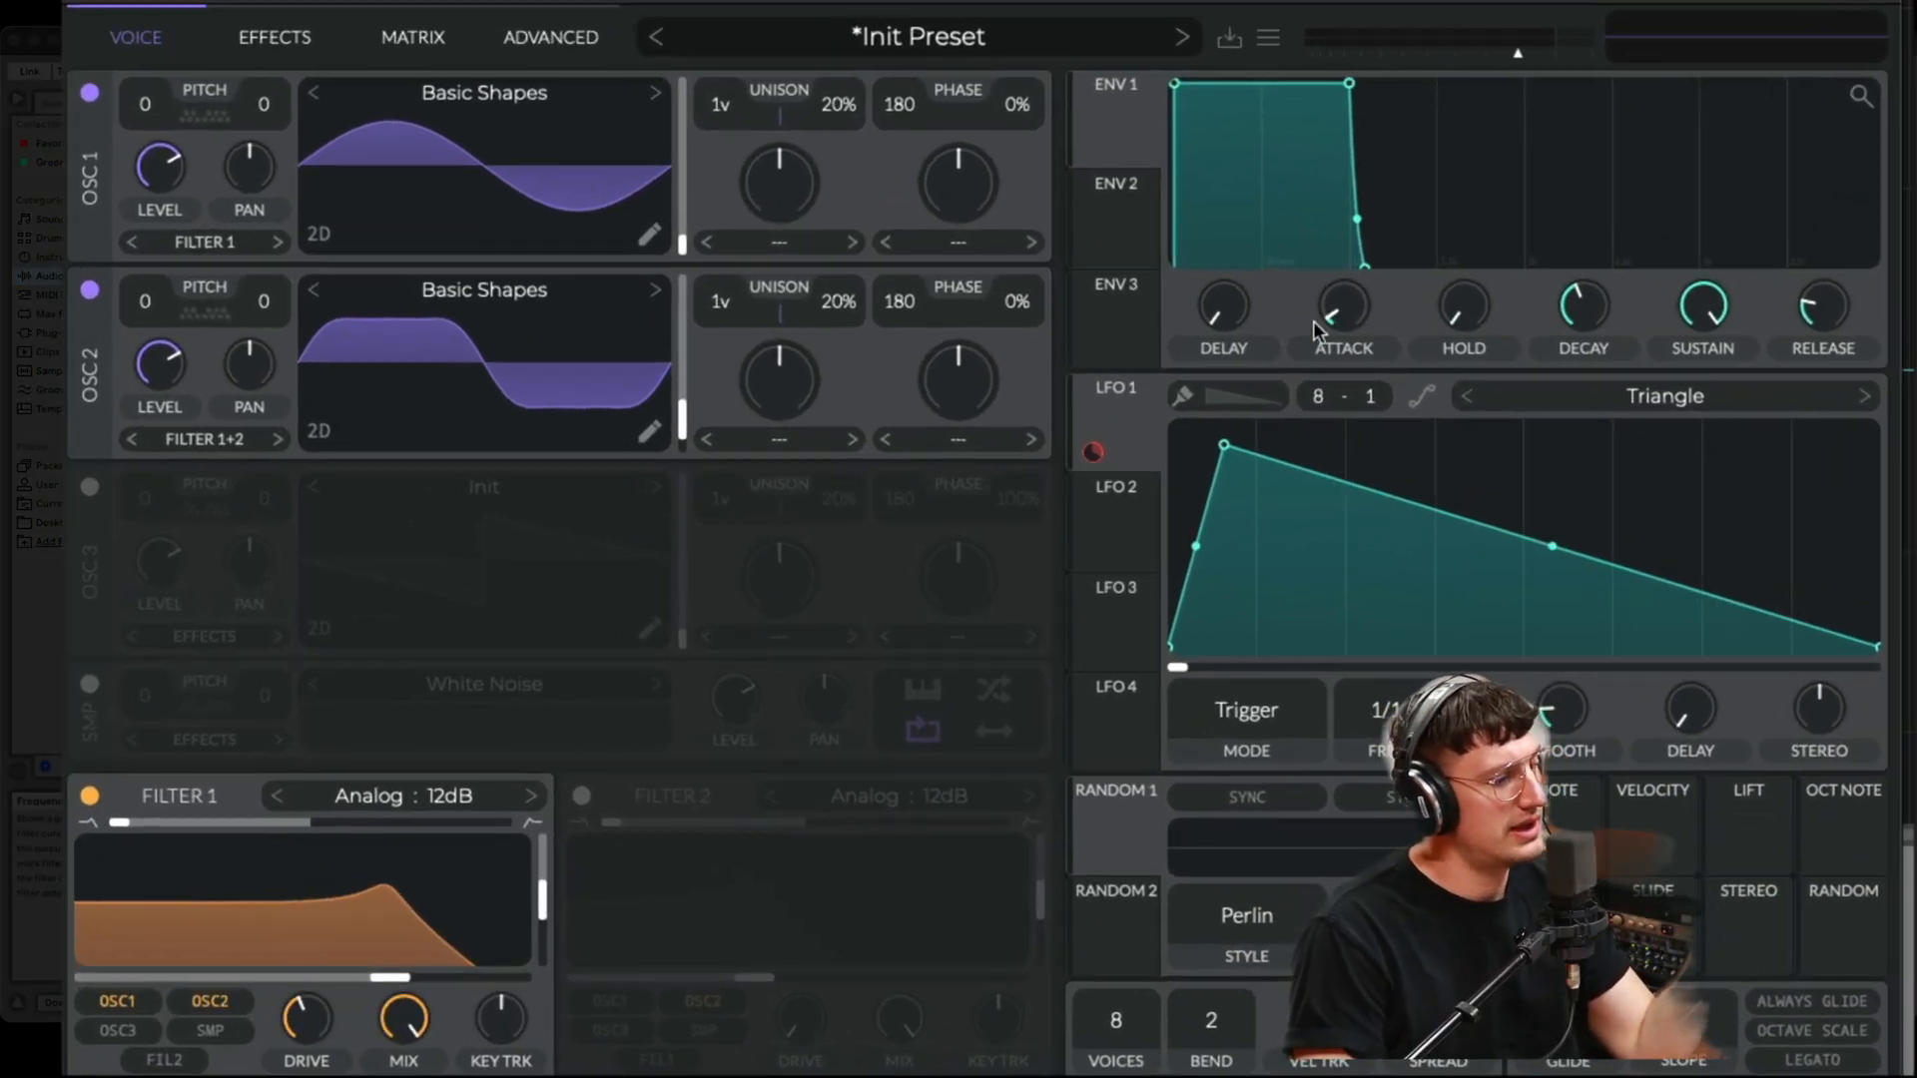
{"action": "left_click", "coordinate": [1131, 526]}
{"action": "left_click_drag", "start_coordinate": [1117, 541], "coordinate": [329, 923]}
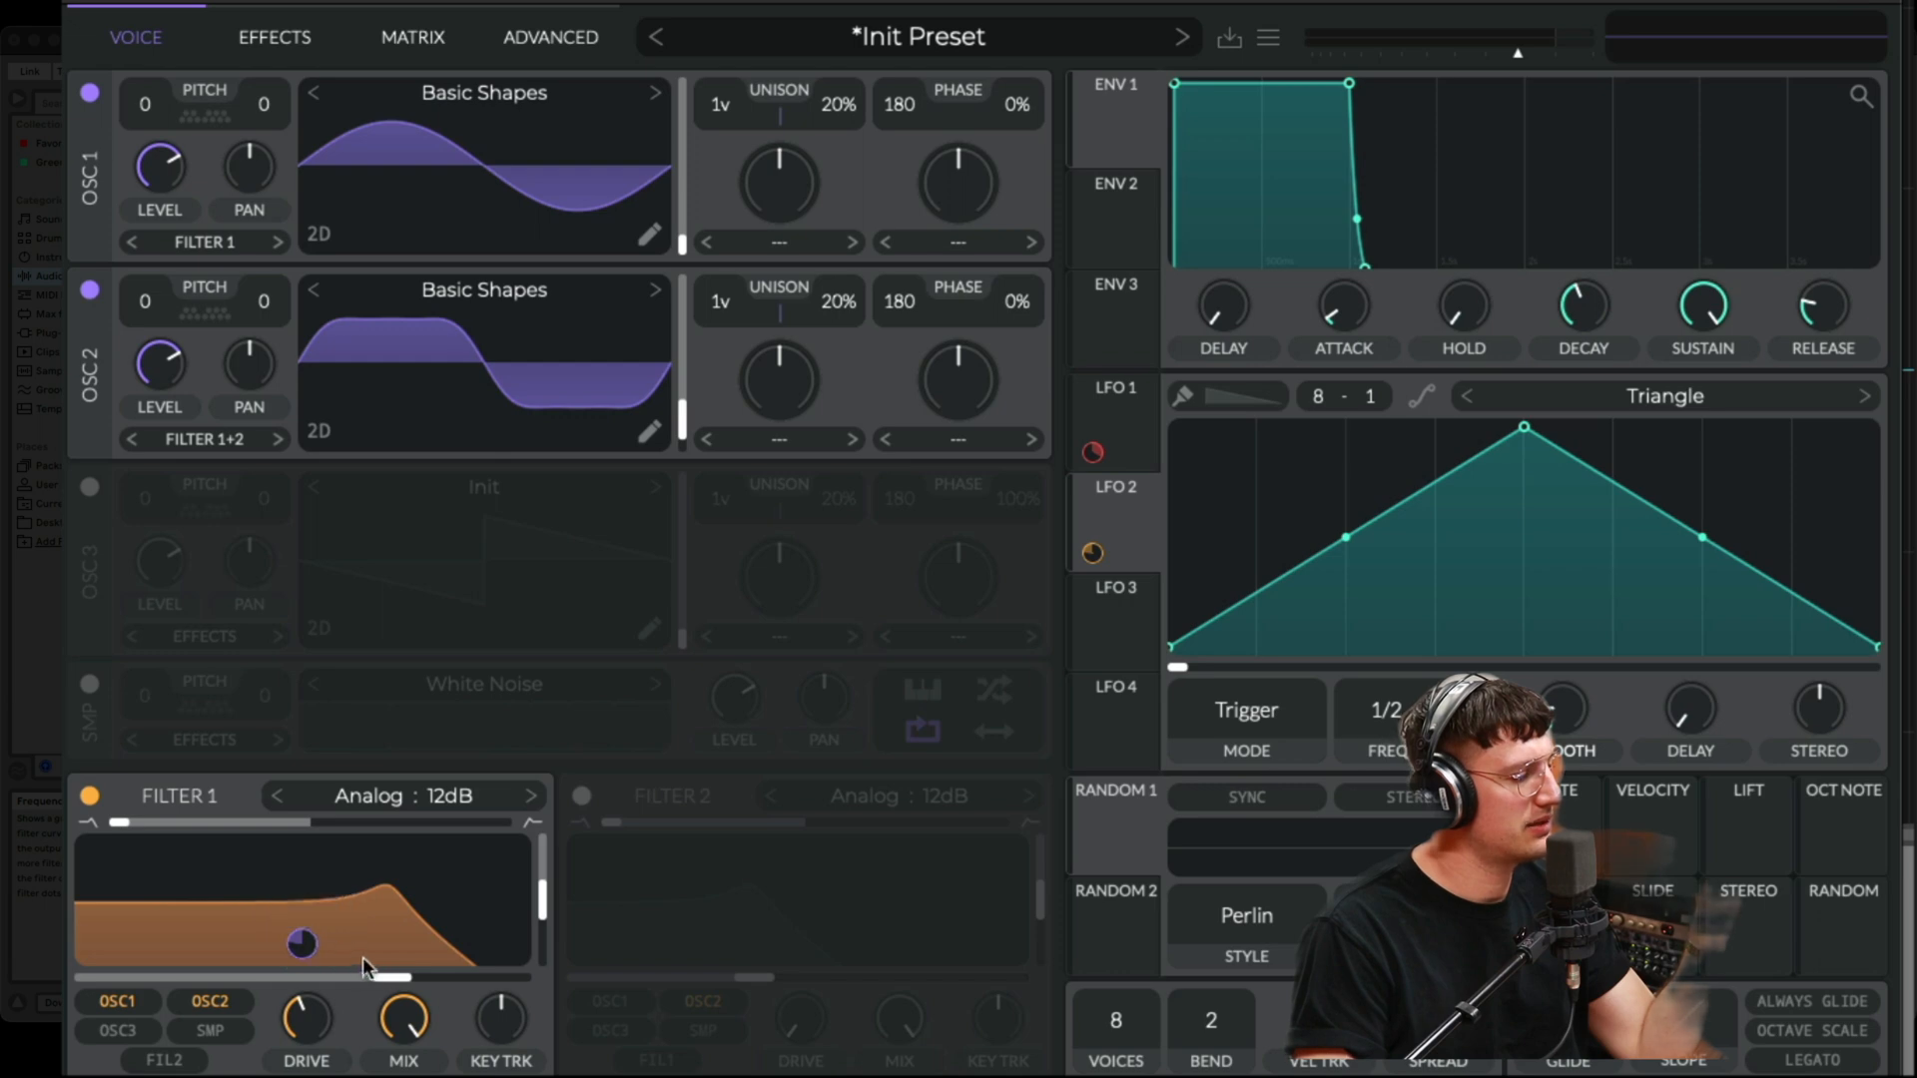
{"action": "mouse_move", "coordinate": [408, 986]}
{"action": "left_mouse_down"}
{"action": "mouse_move", "coordinate": [382, 976]}
{"action": "mouse_move", "coordinate": [433, 981]}
{"action": "left_mouse_up"}
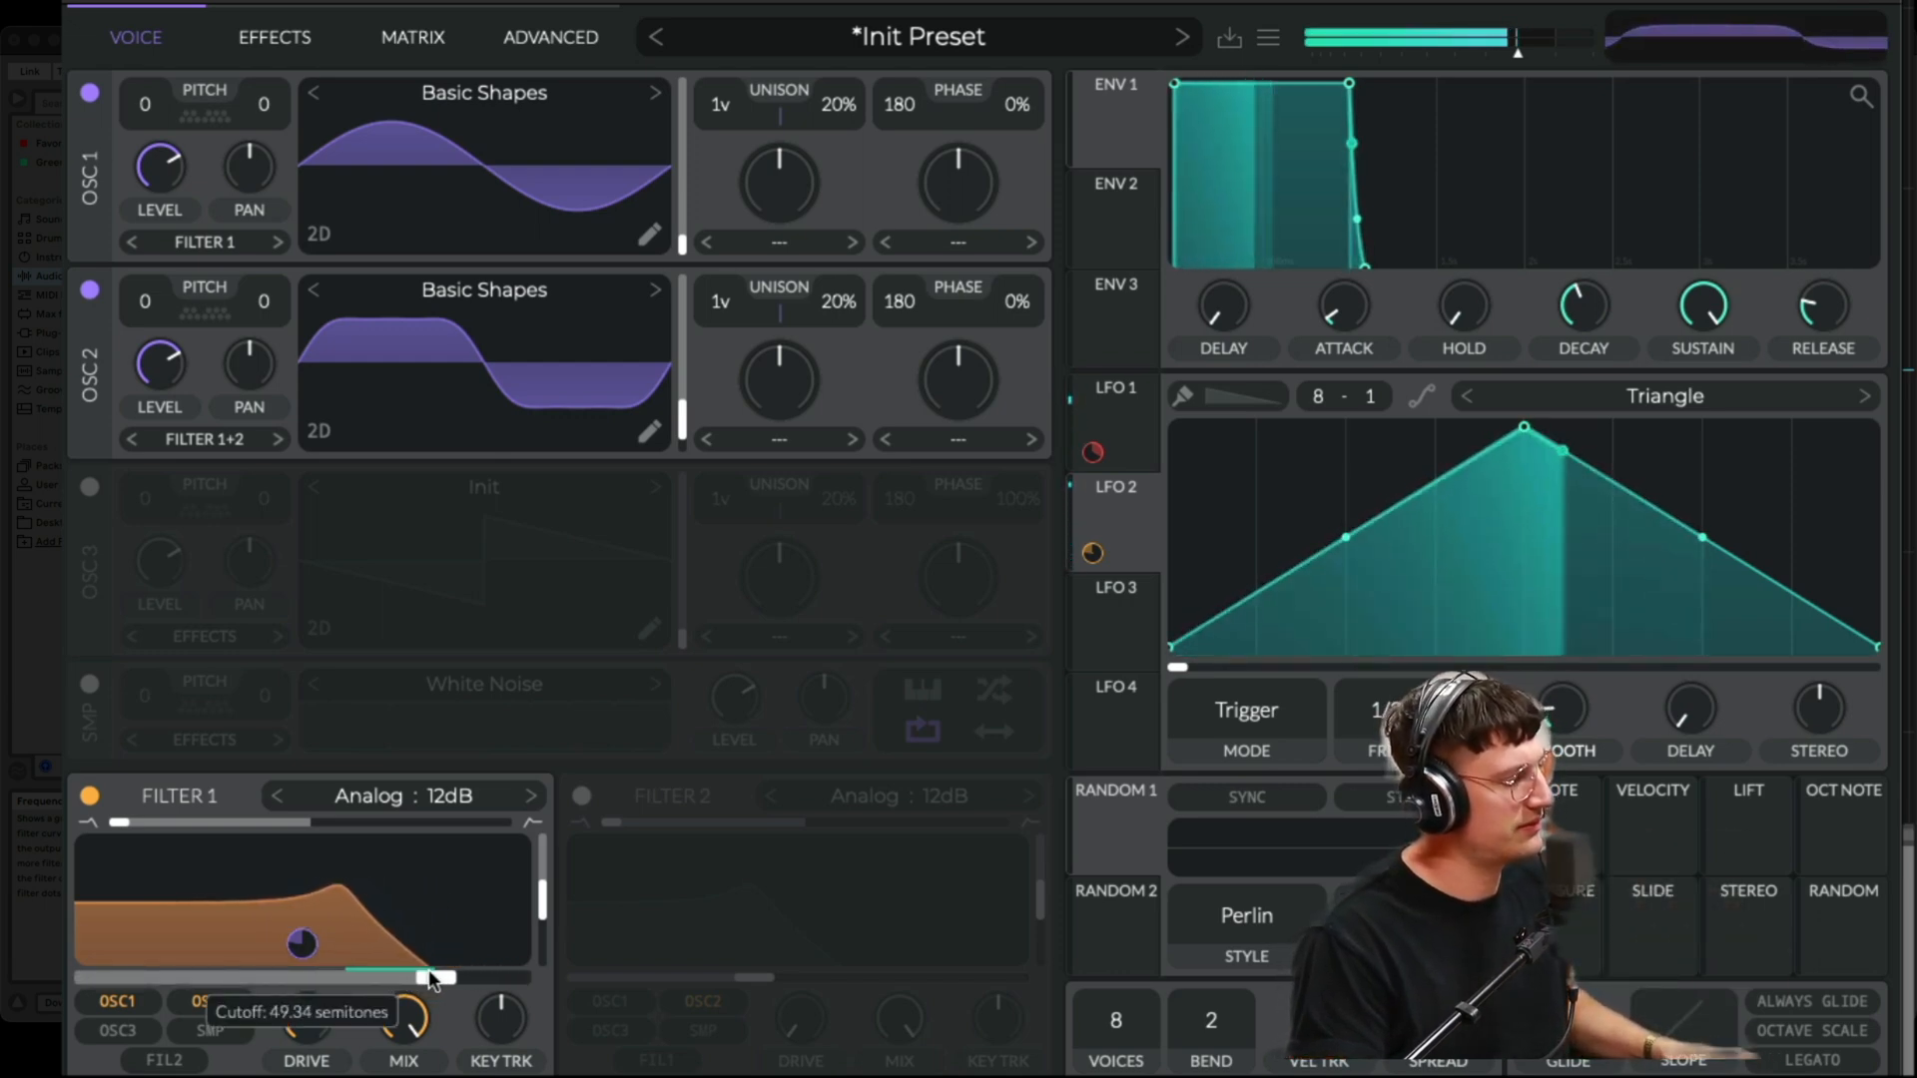
- Raise Filter 1's resonance and toggle the filter off and on to compare
{"action": "left_click_drag", "start_coordinate": [545, 911], "coordinate": [548, 894]}
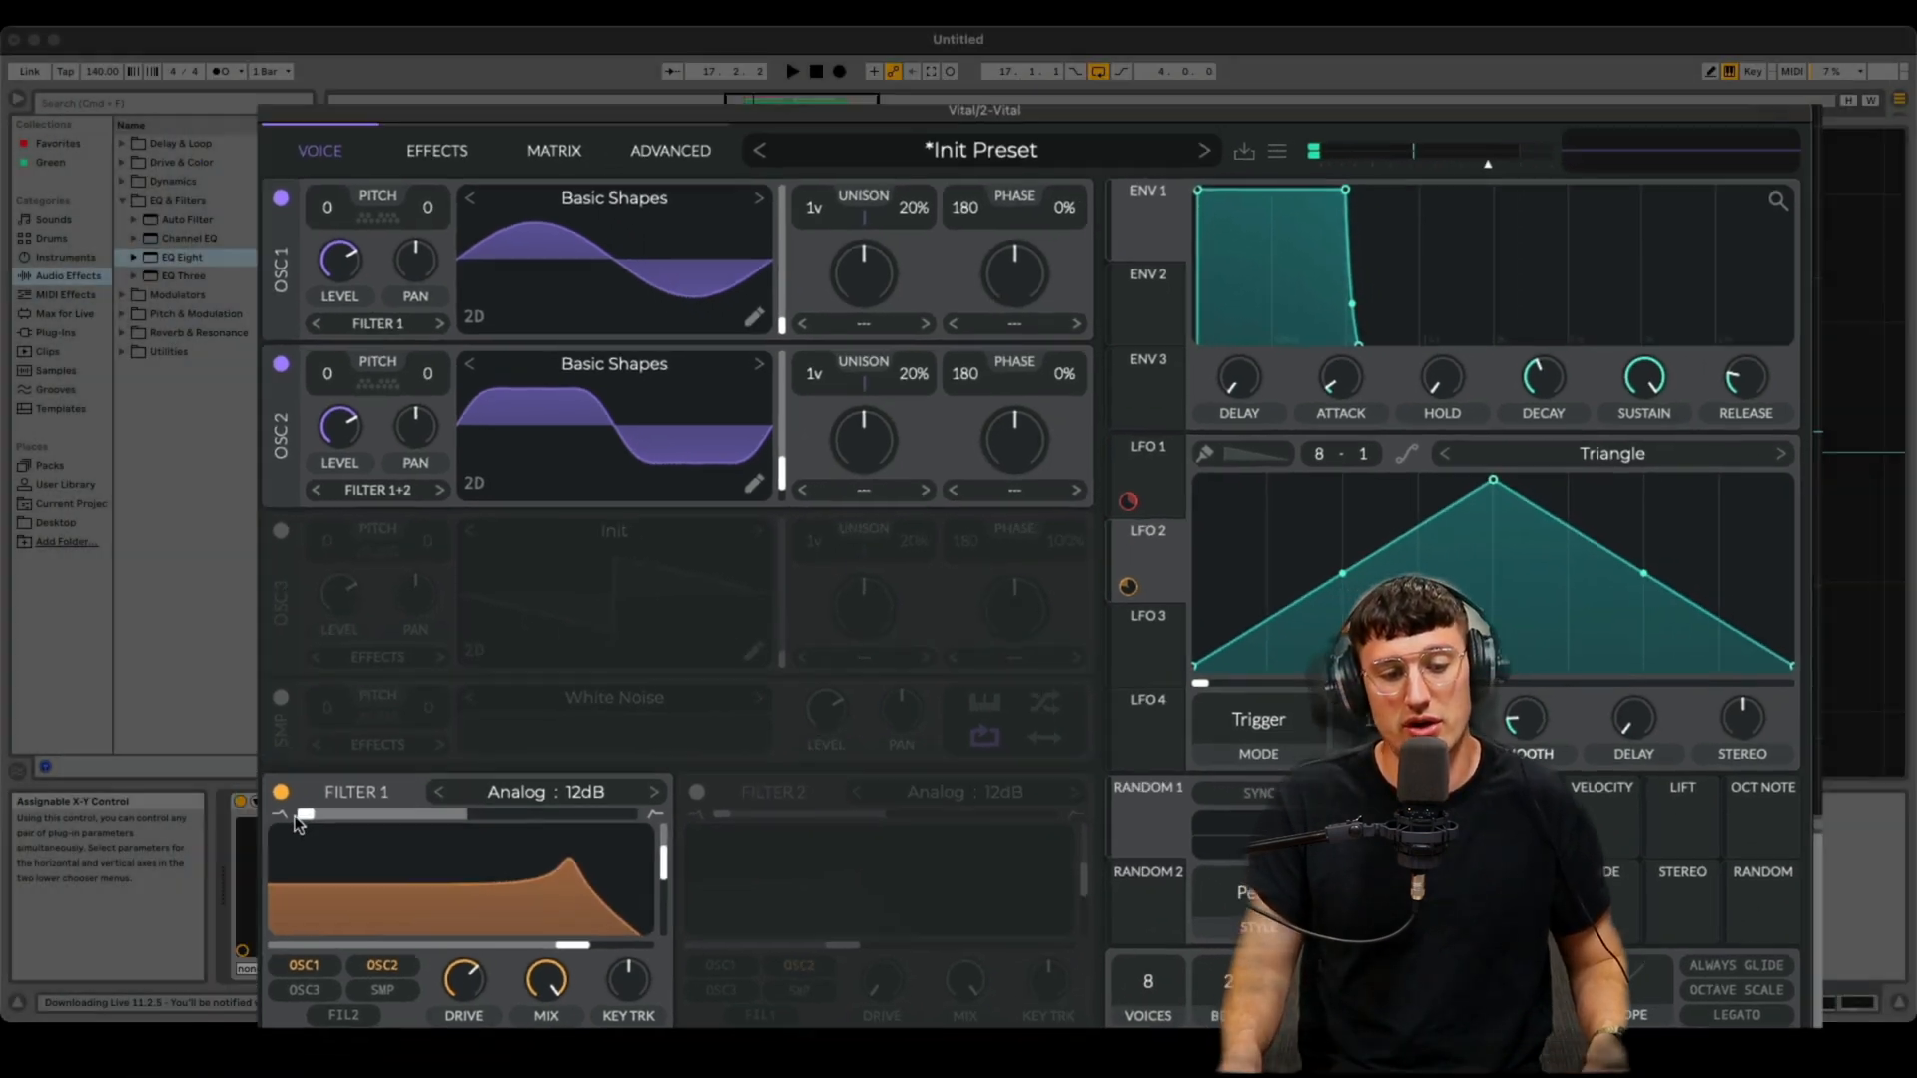
{"action": "left_click", "coordinate": [88, 796]}
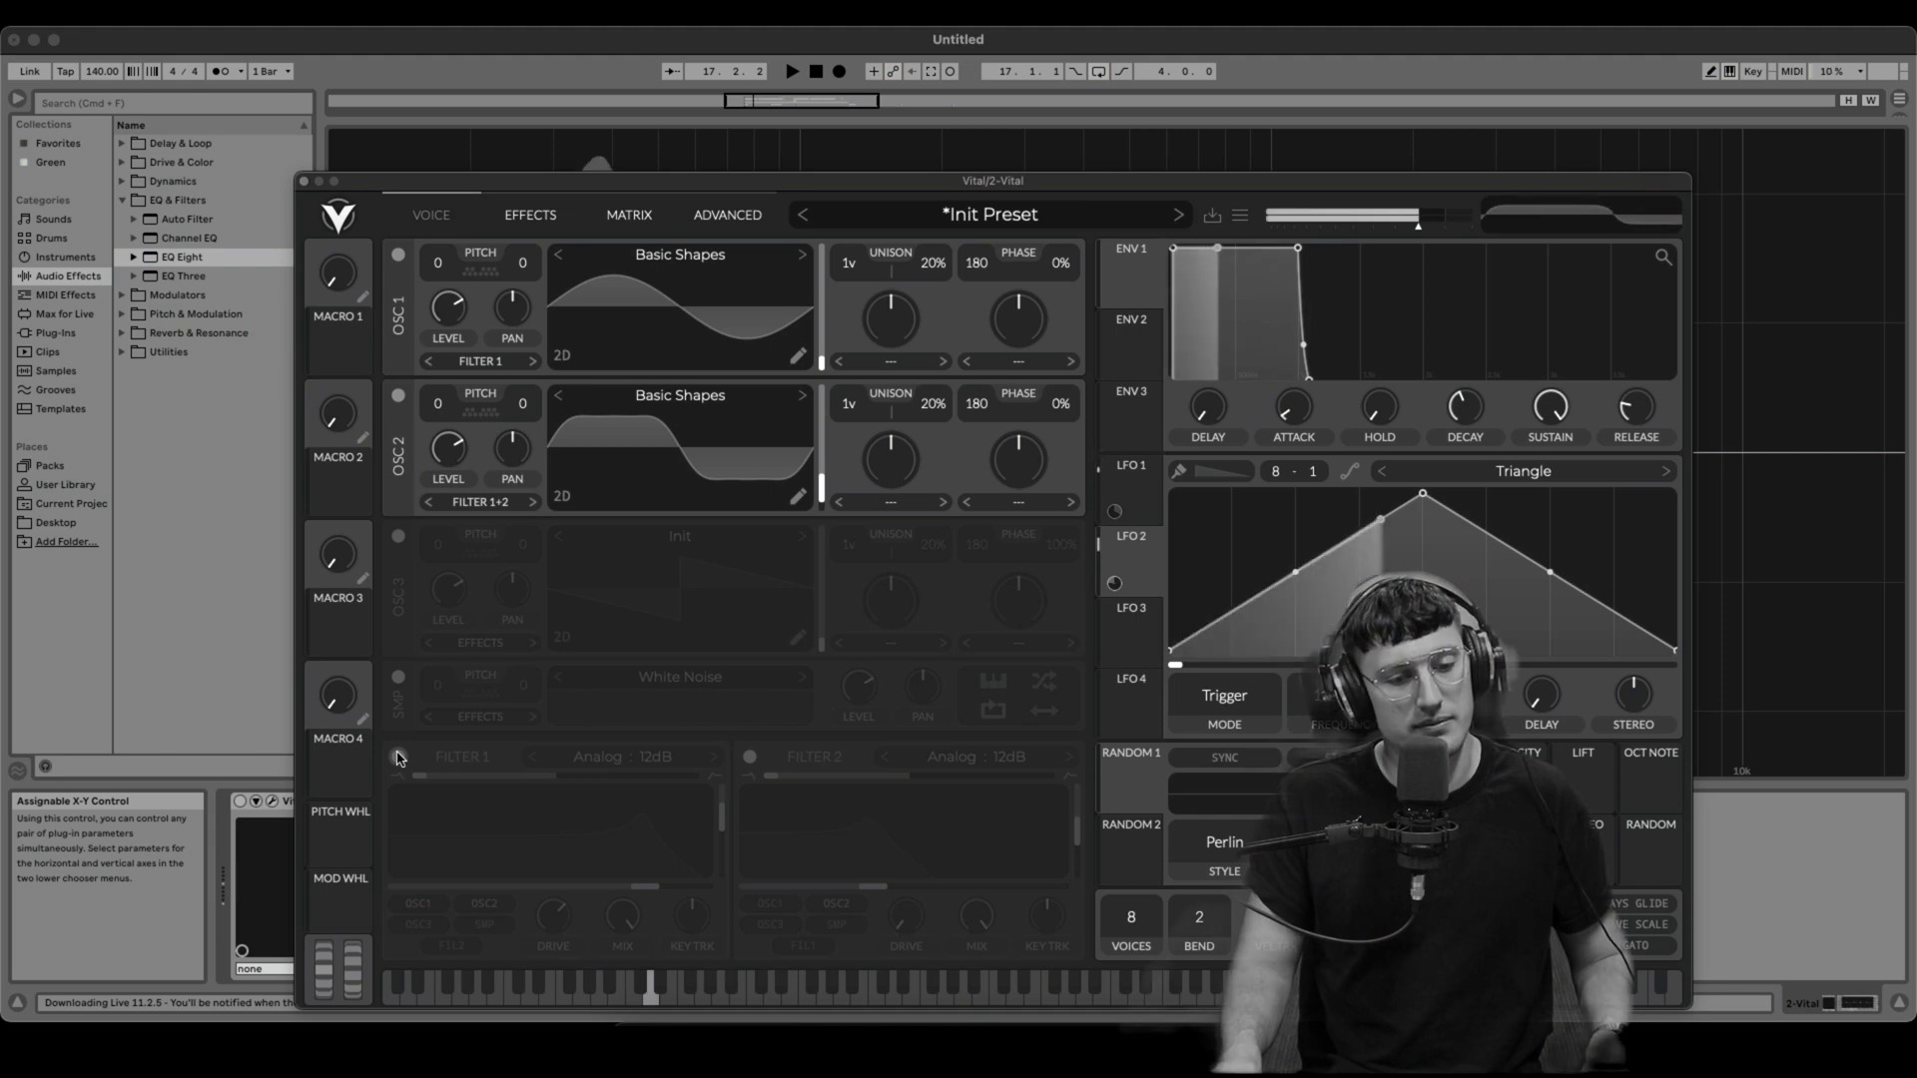
{"action": "left_click", "coordinate": [398, 757]}
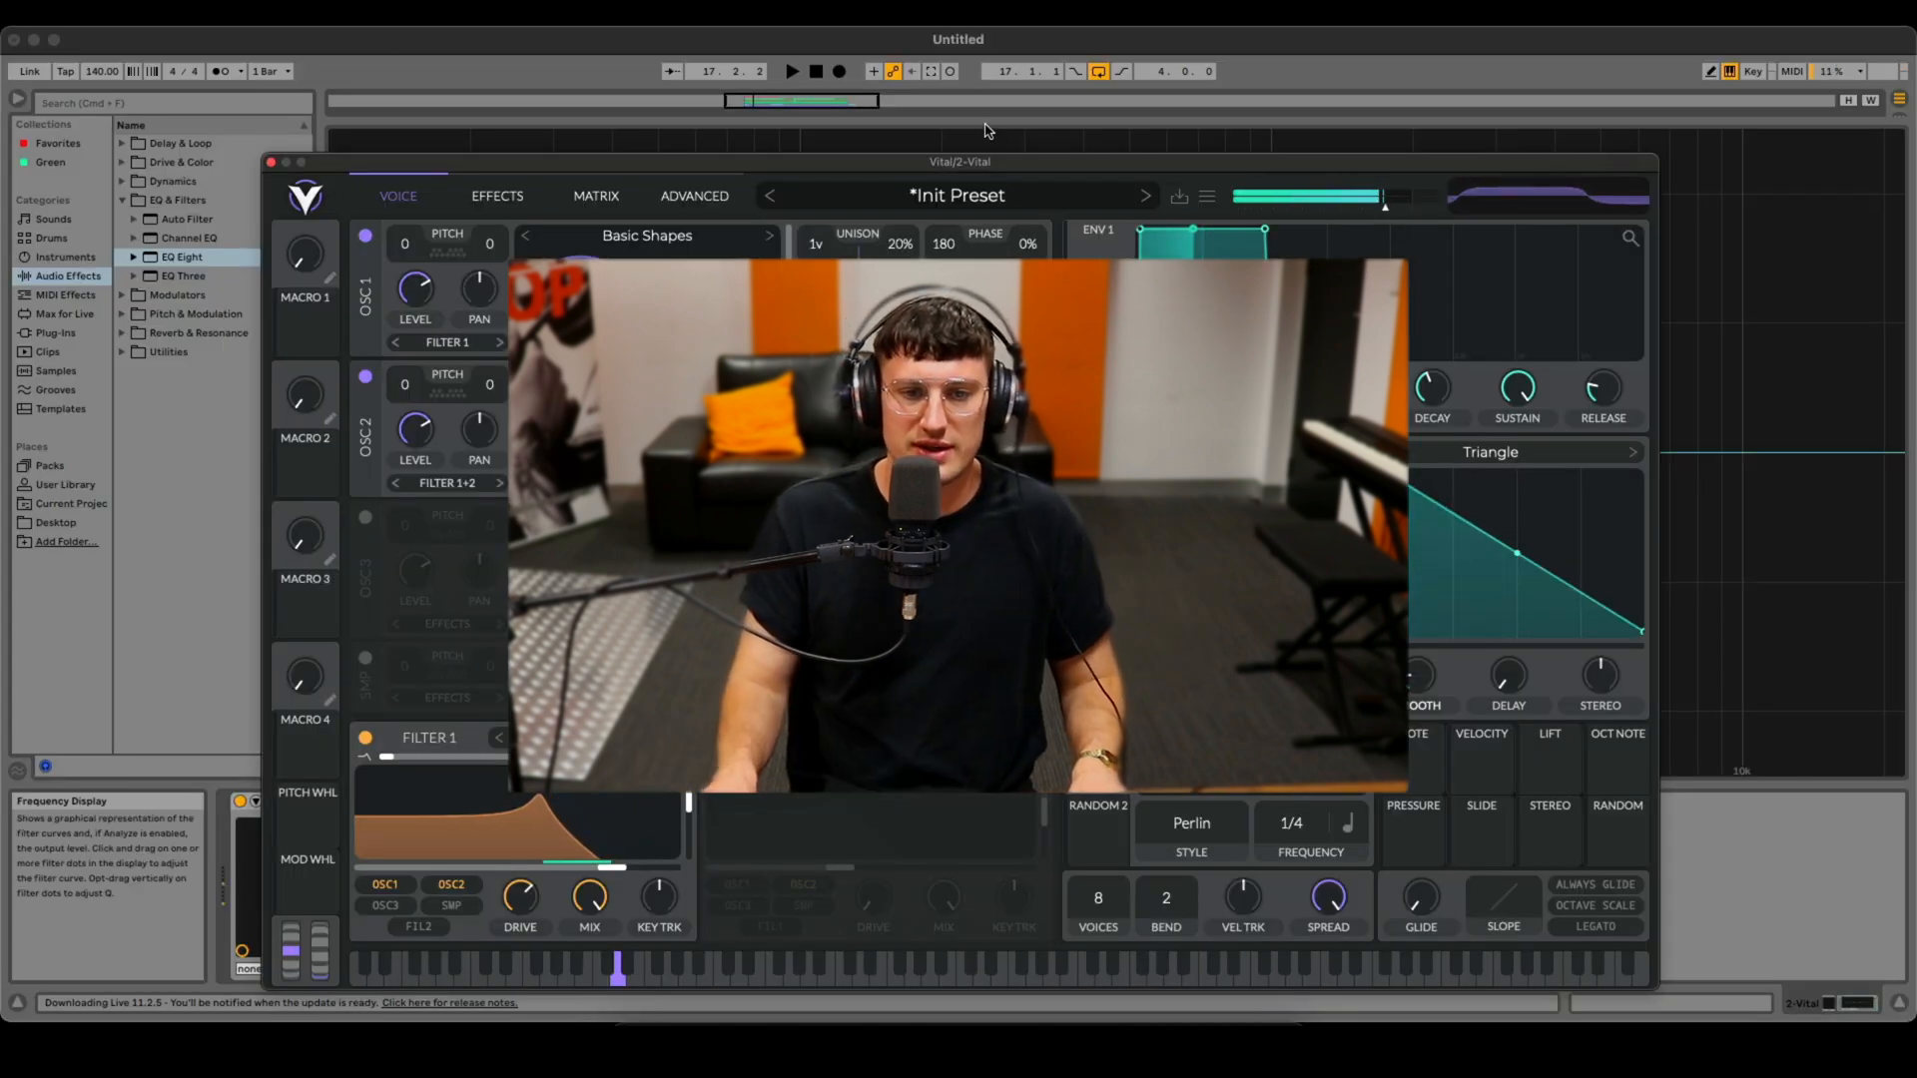
- In the modulation matrix, set the LFO 3 to Osc 1 Transpose amount to -5
{"action": "left_click_drag", "start_coordinate": [969, 163], "coordinate": [964, 113]}
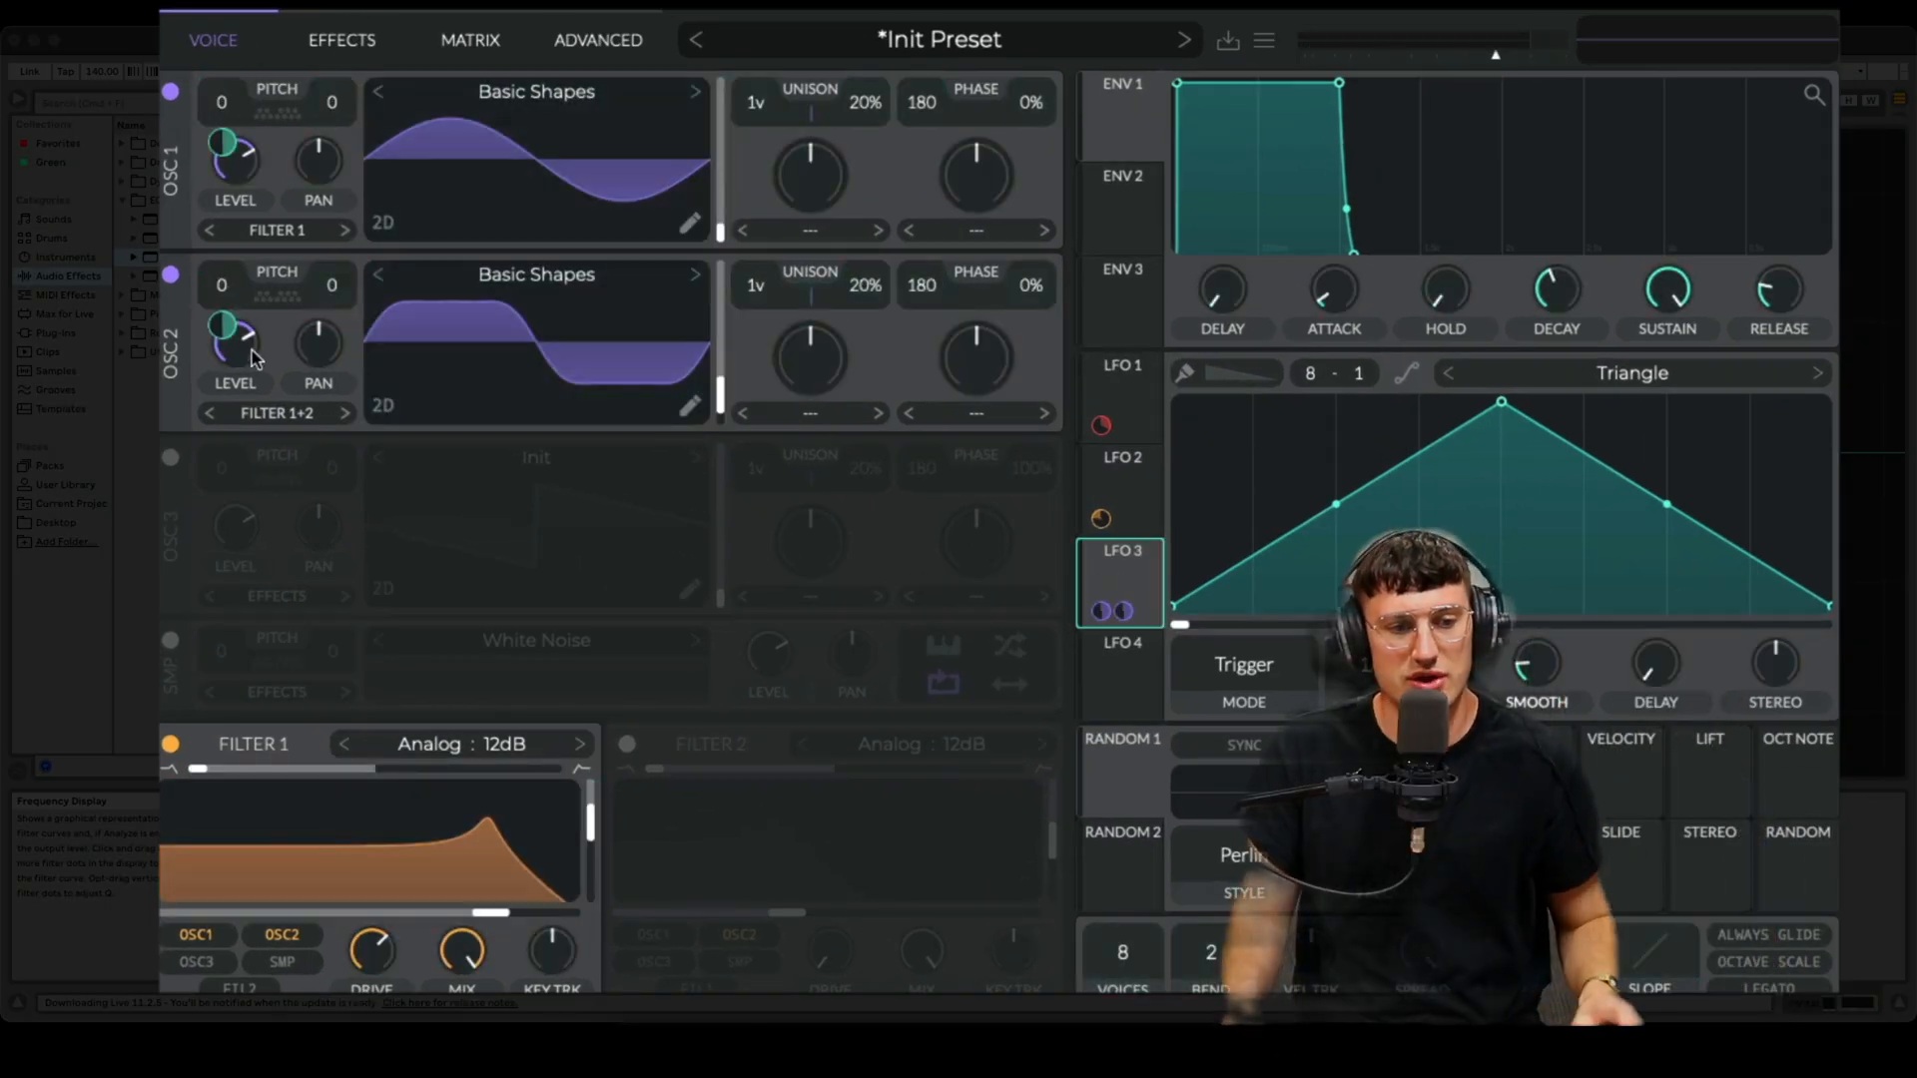
{"action": "left_click", "coordinate": [466, 41]}
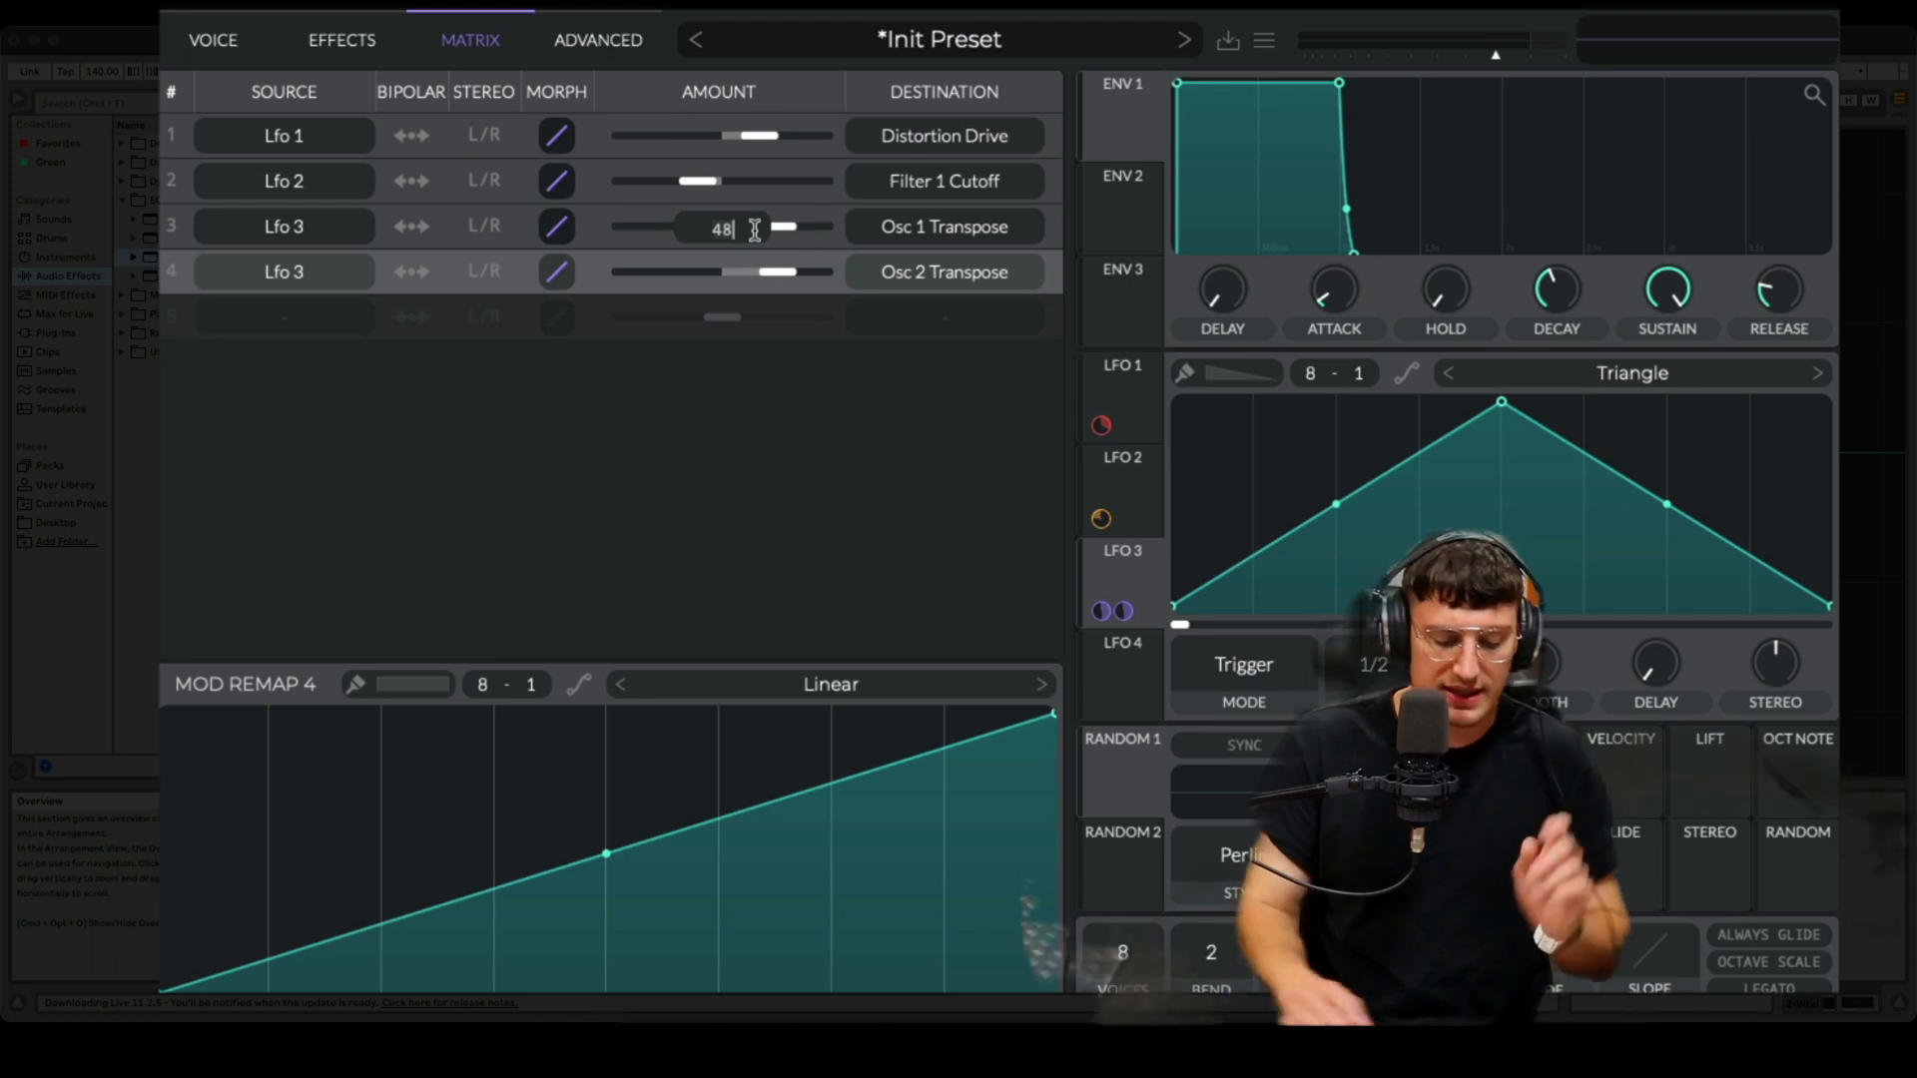
{"action": "key", "text": "BackSpace"}
{"action": "key", "text": "BackSpace"}
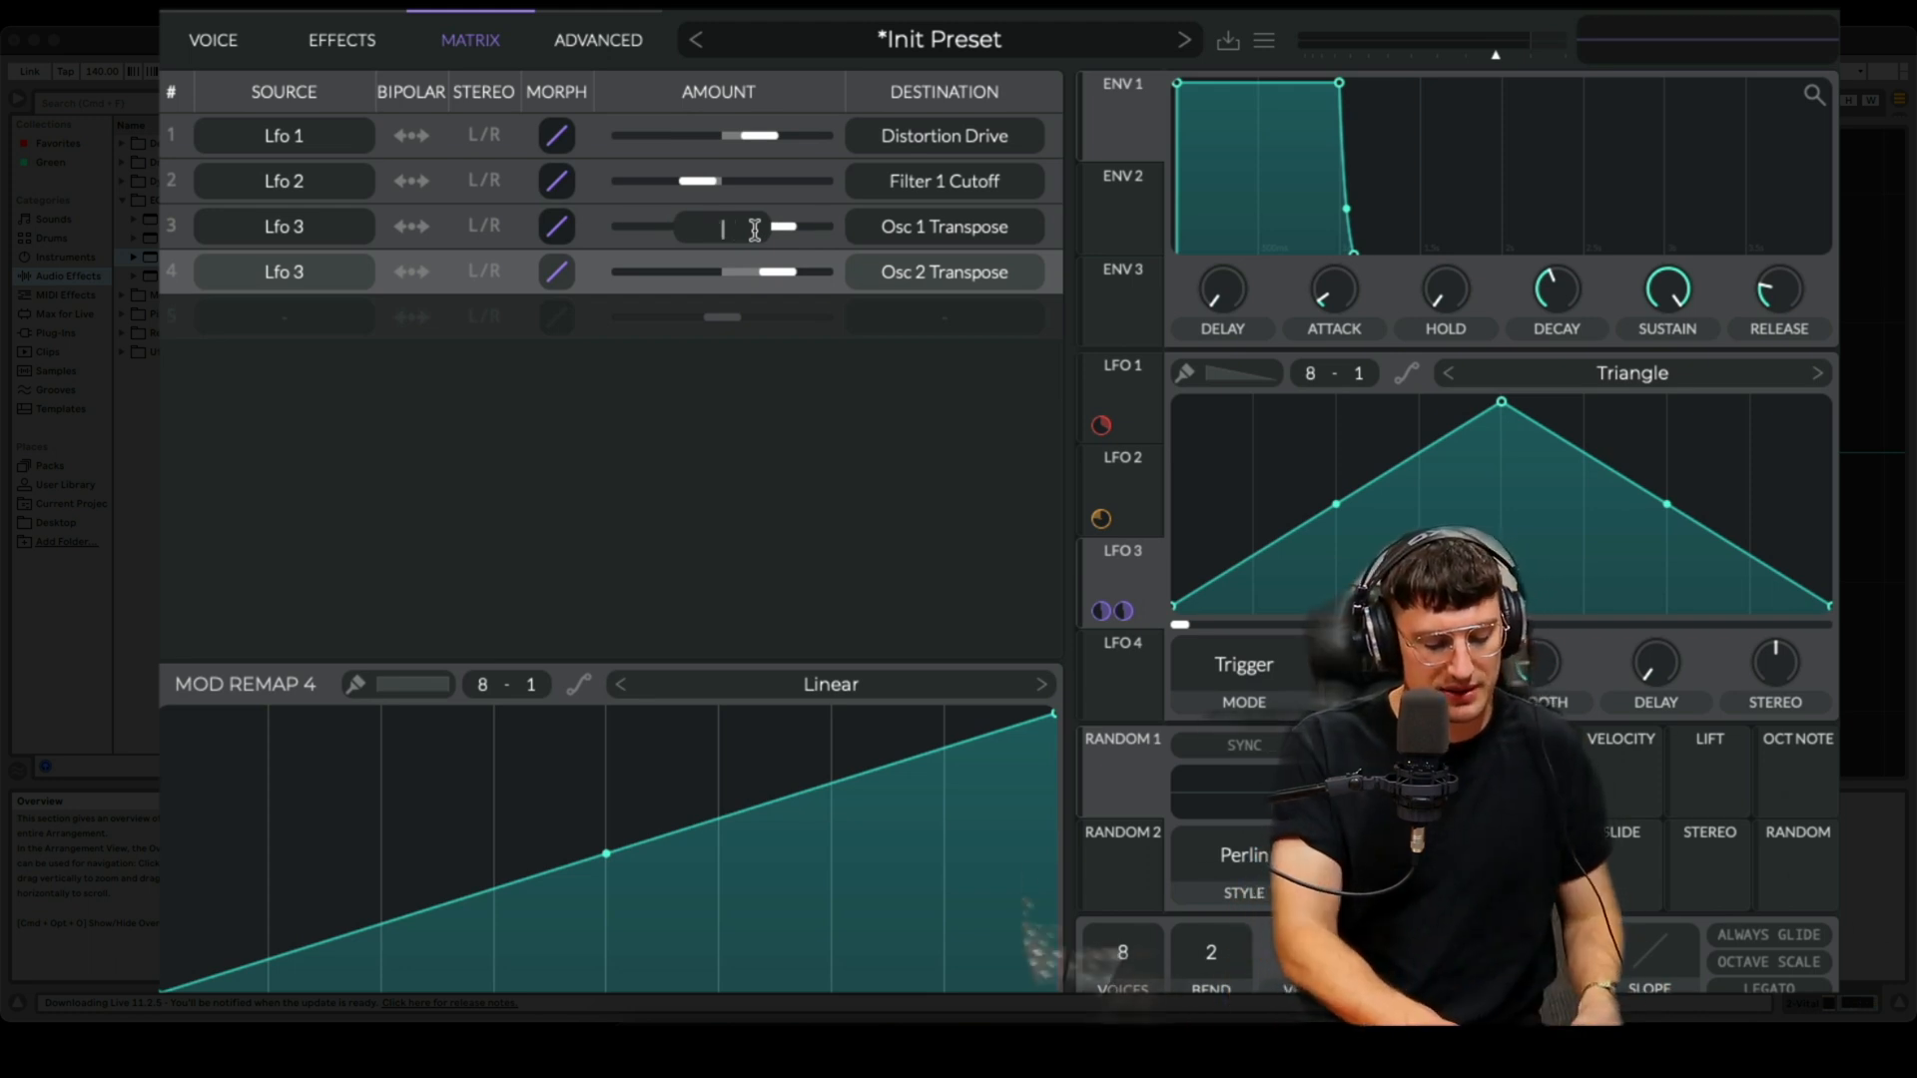
{"action": "type", "text": "-5"}
{"action": "key", "text": "Return"}
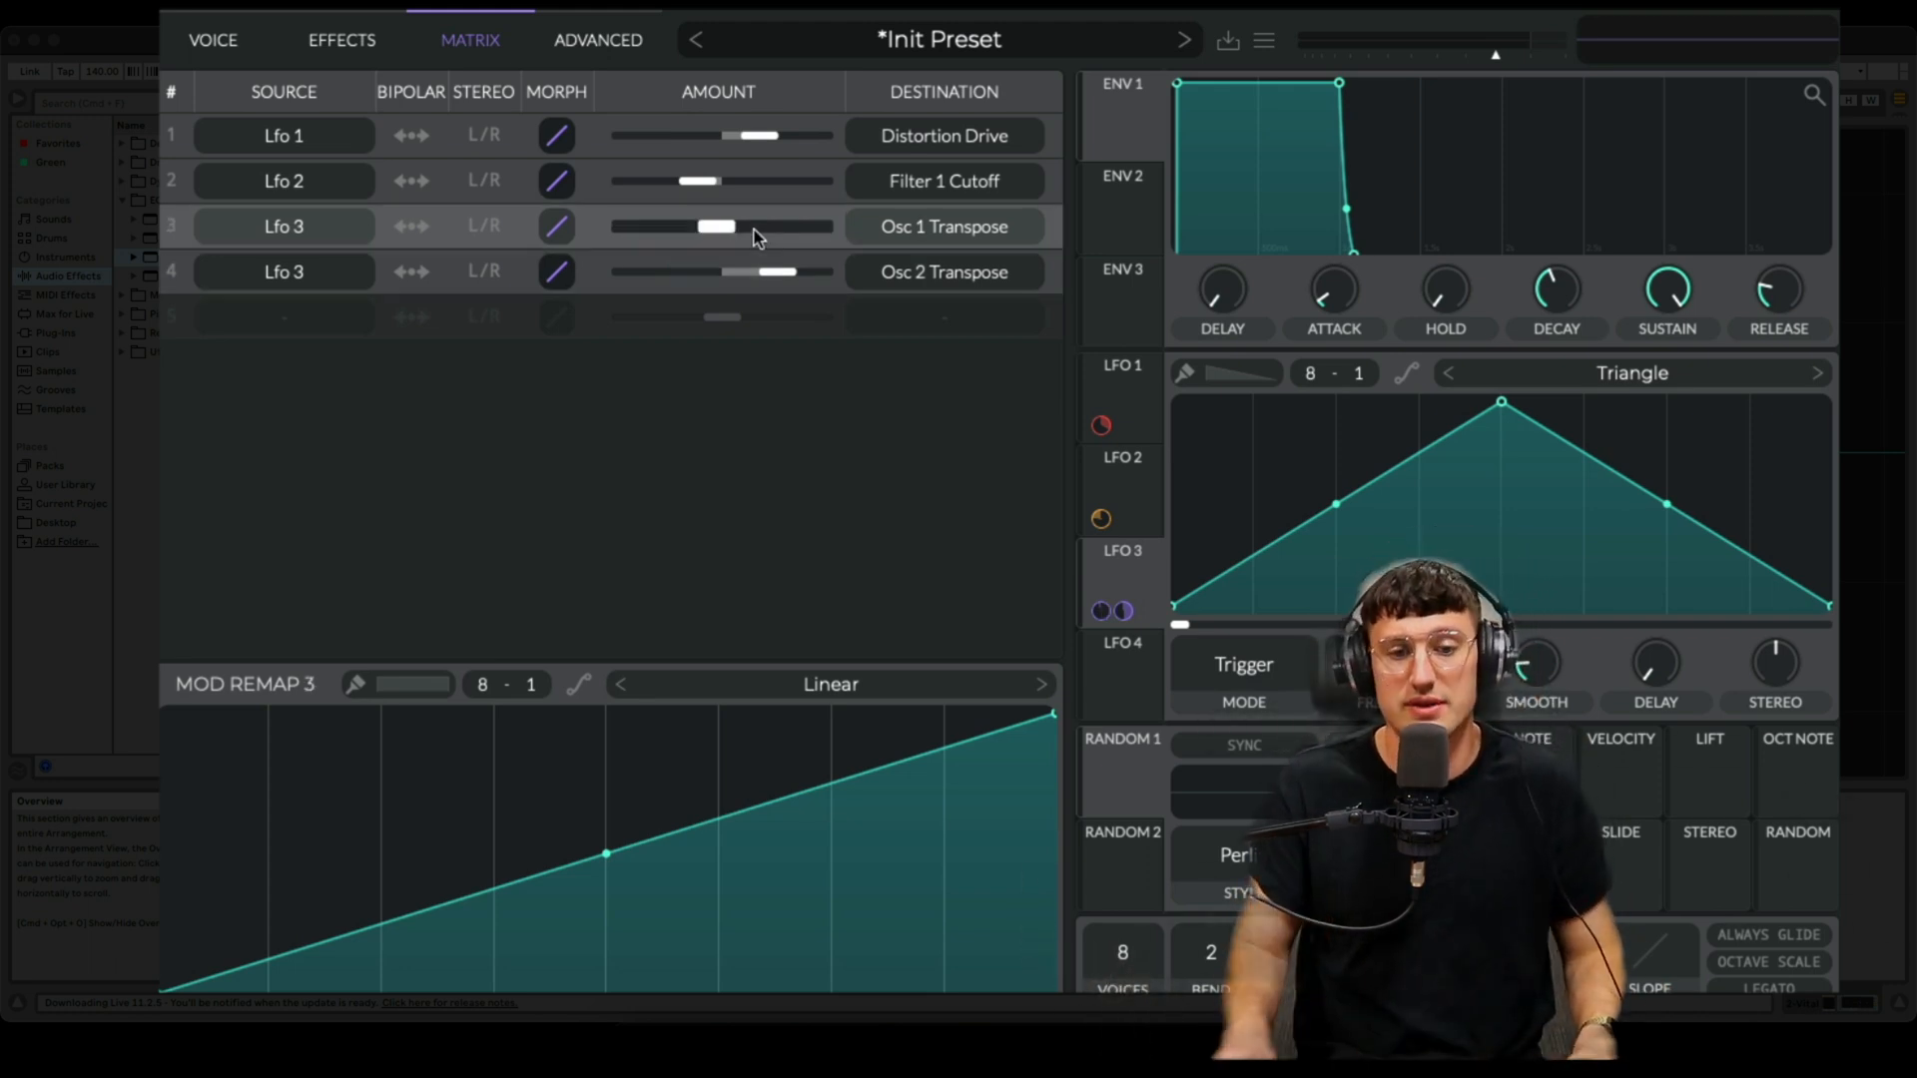
{"action": "left_click", "coordinate": [782, 276], "text": "alt"}
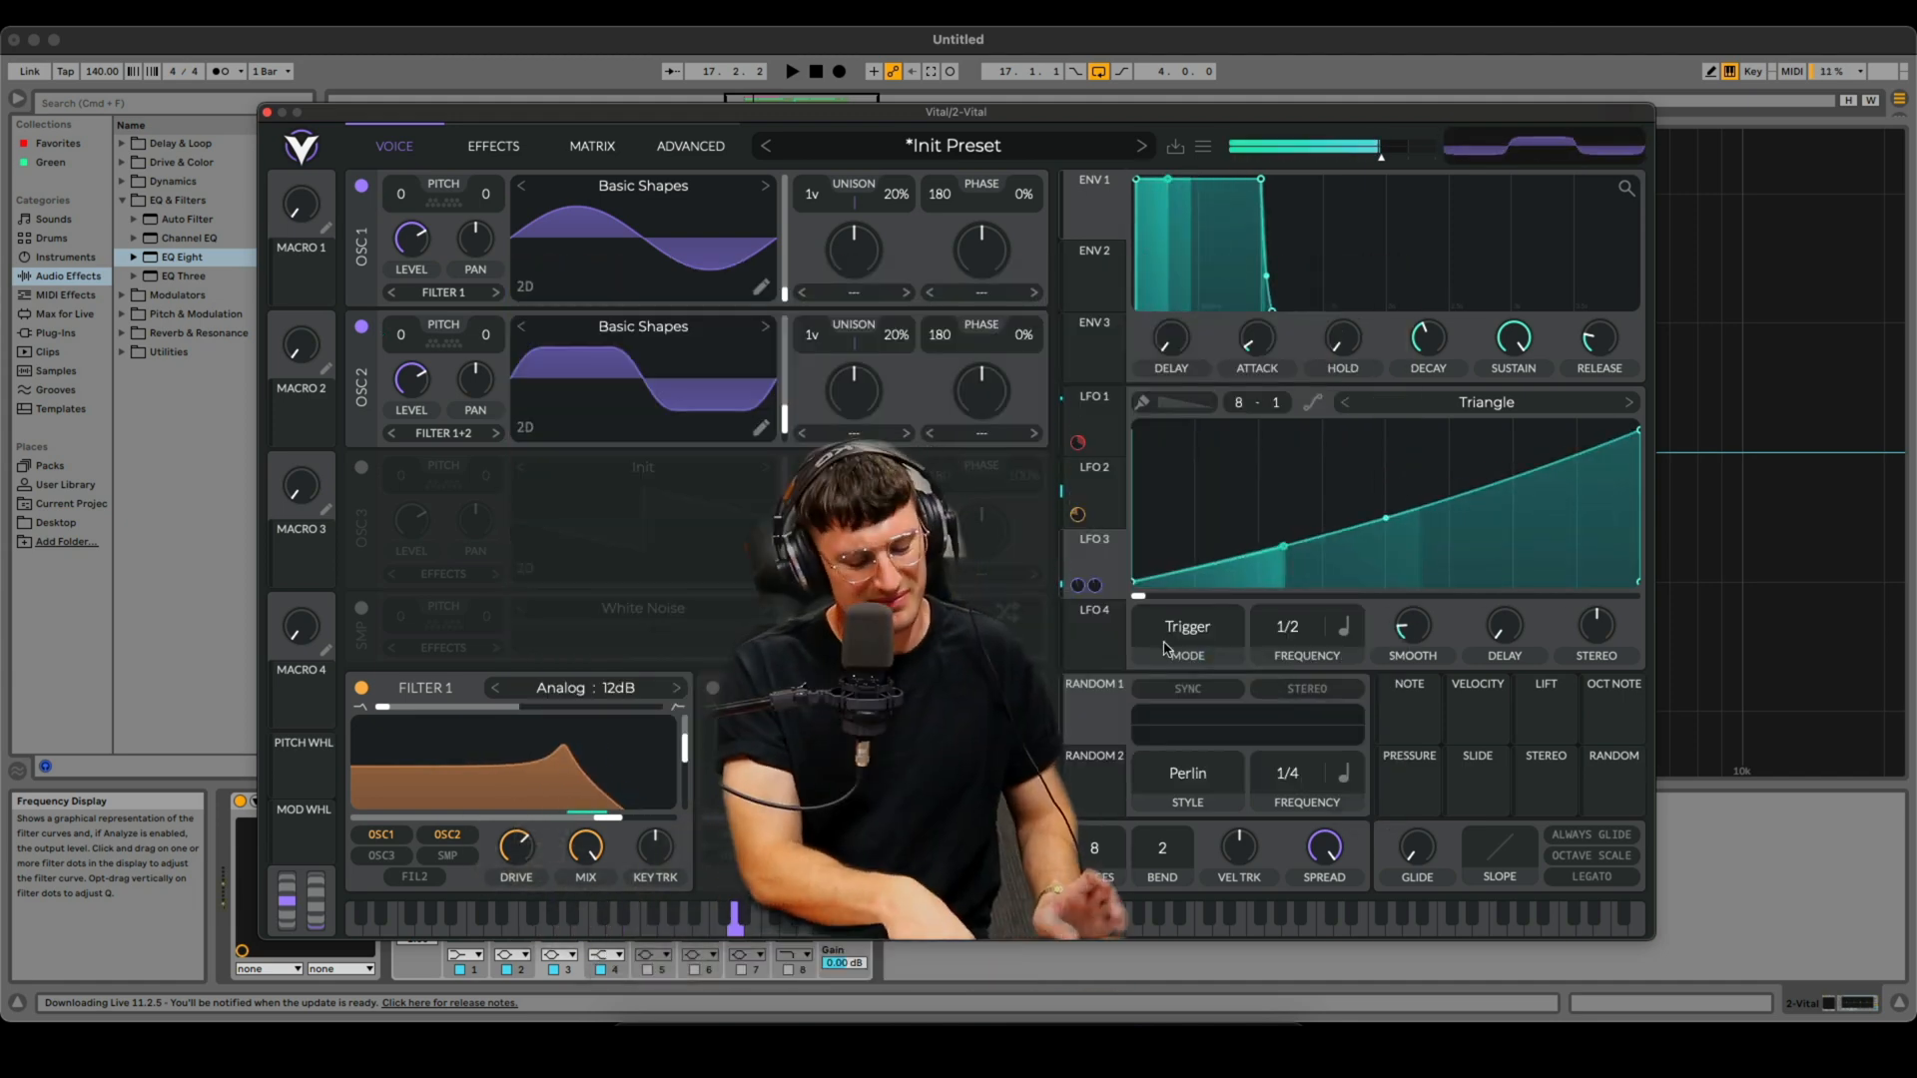
- Play test notes on the computer keyboard and close the Vital plugin window
{"action": "key", "text": "z"}
{"action": "key", "text": "s"}
{"action": "key", "text": "s"}
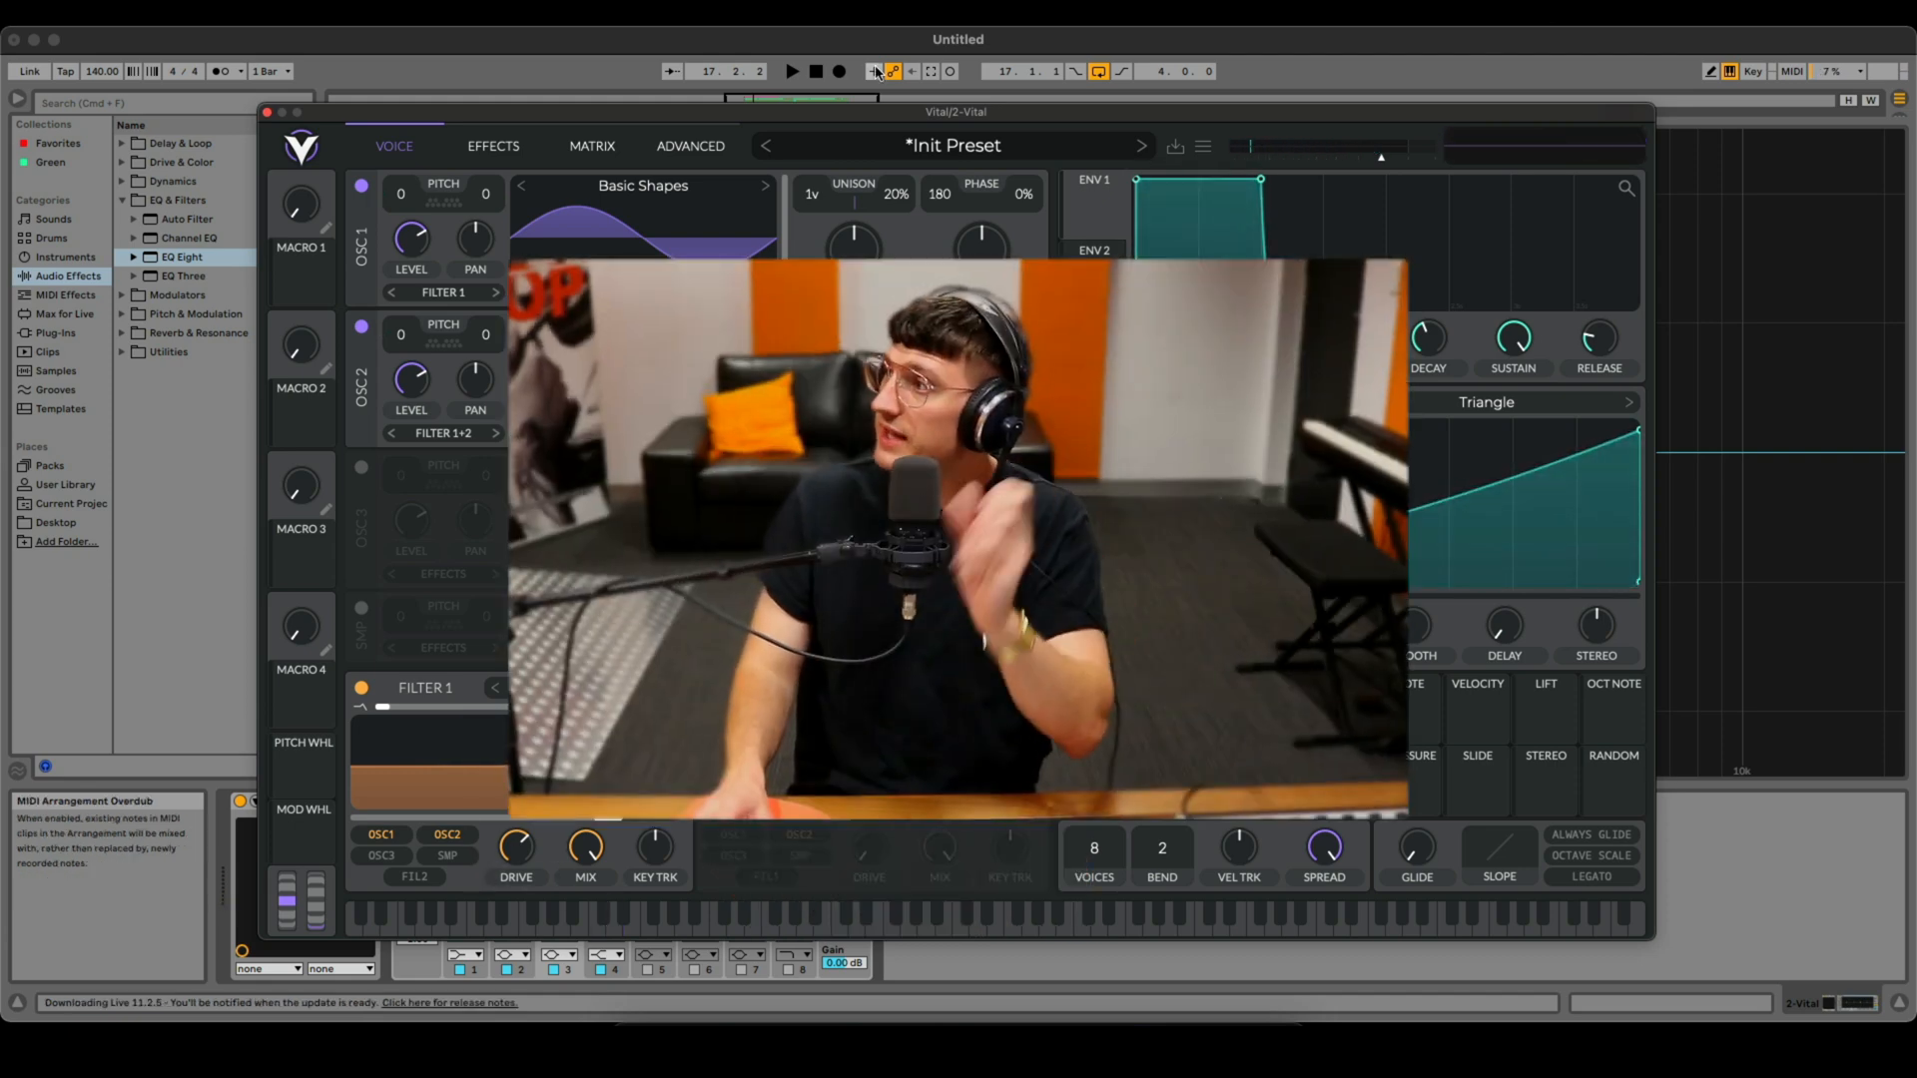
{"action": "left_click", "coordinate": [785, 44]}
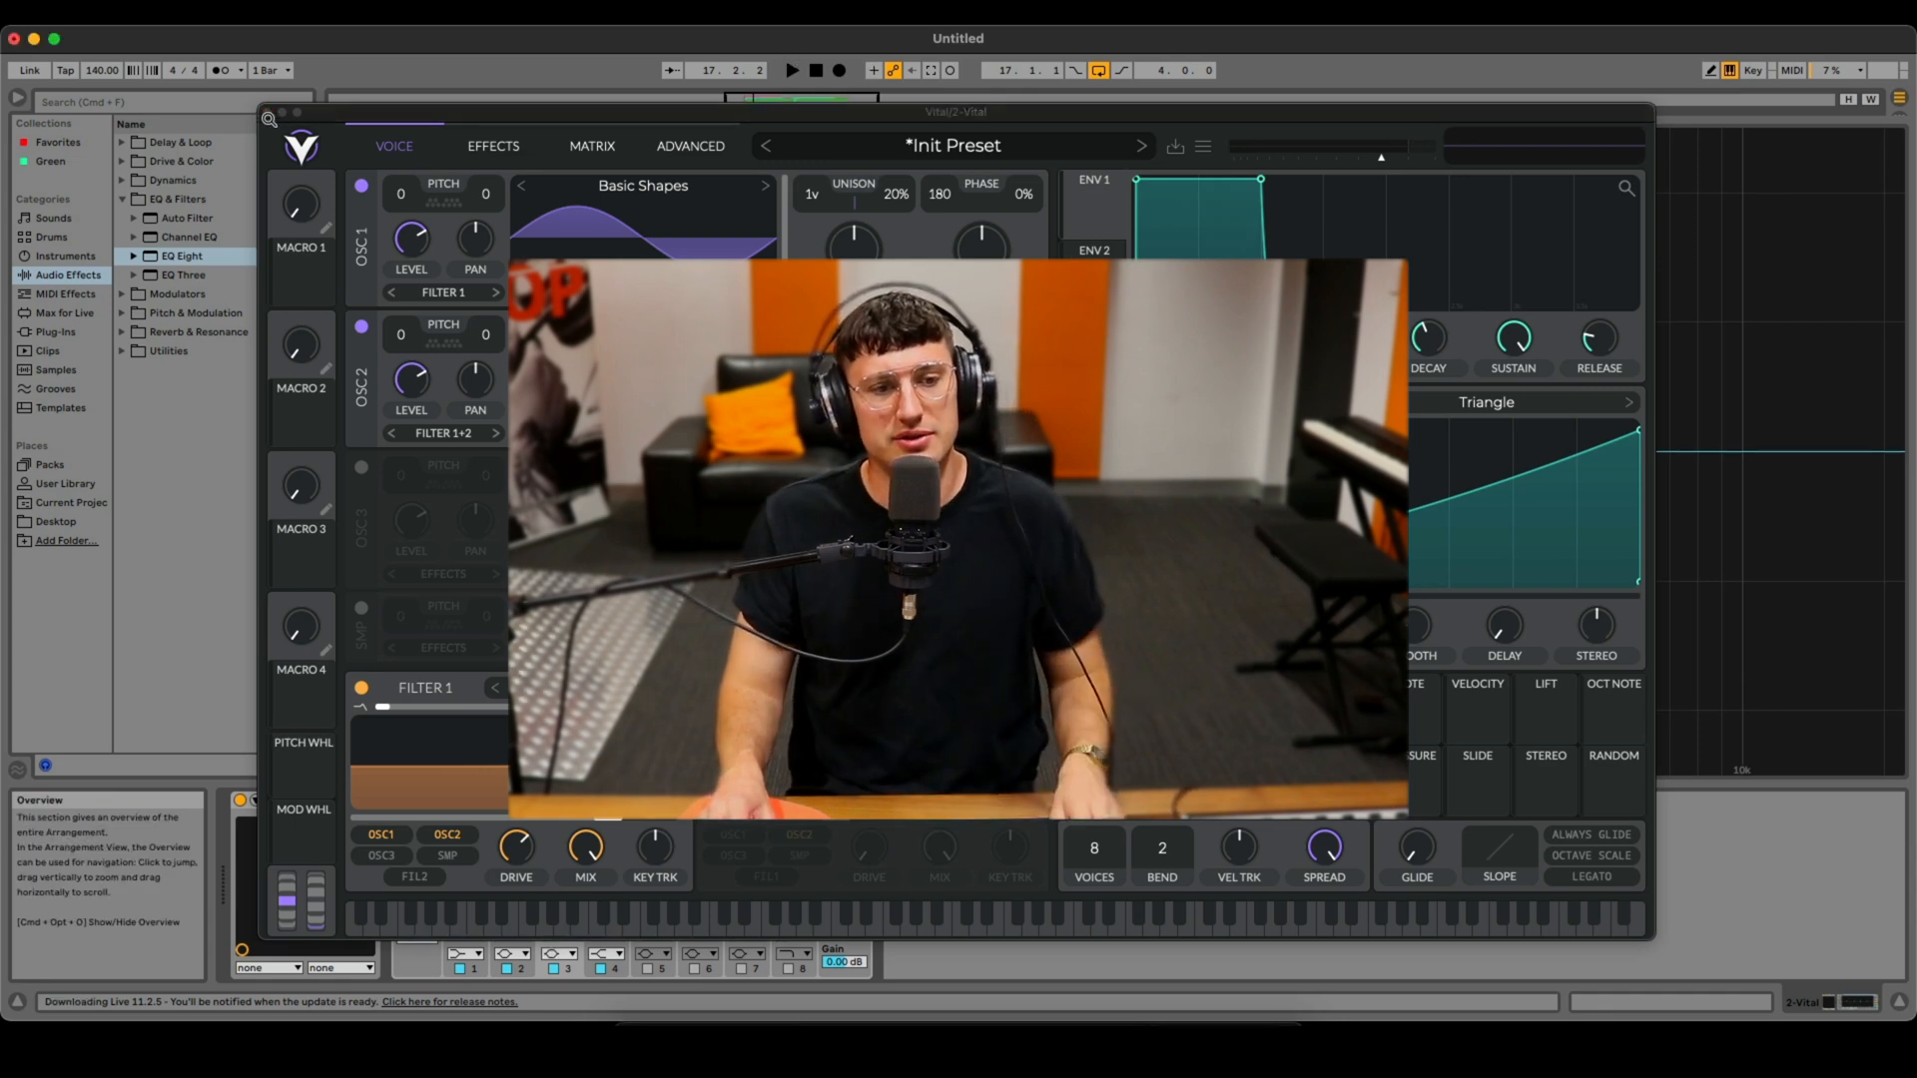
{"action": "left_click", "coordinate": [266, 112]}
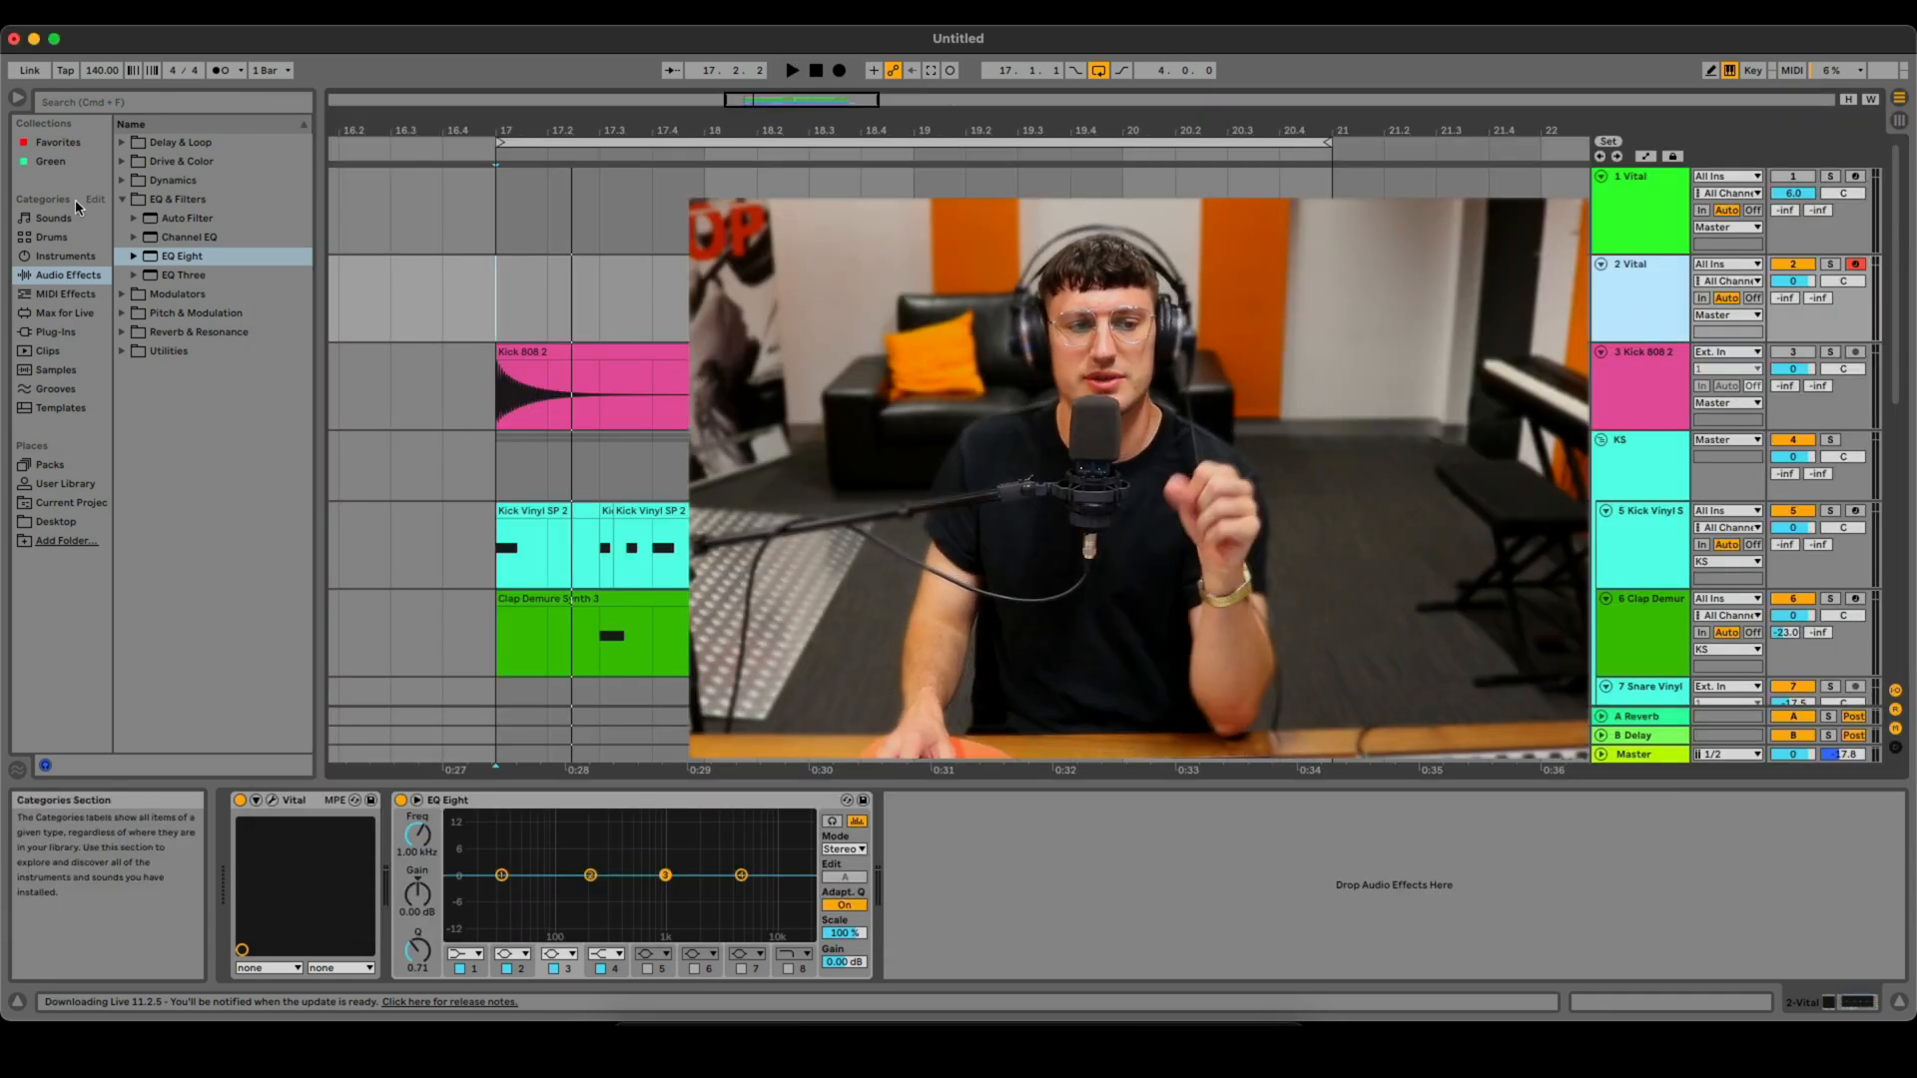
- Add Amp from the Drive & Color effects after Vital and set its amp type to Lead
{"action": "left_click", "coordinate": [126, 162]}
{"action": "left_click_drag", "start_coordinate": [169, 181], "coordinate": [366, 895]}
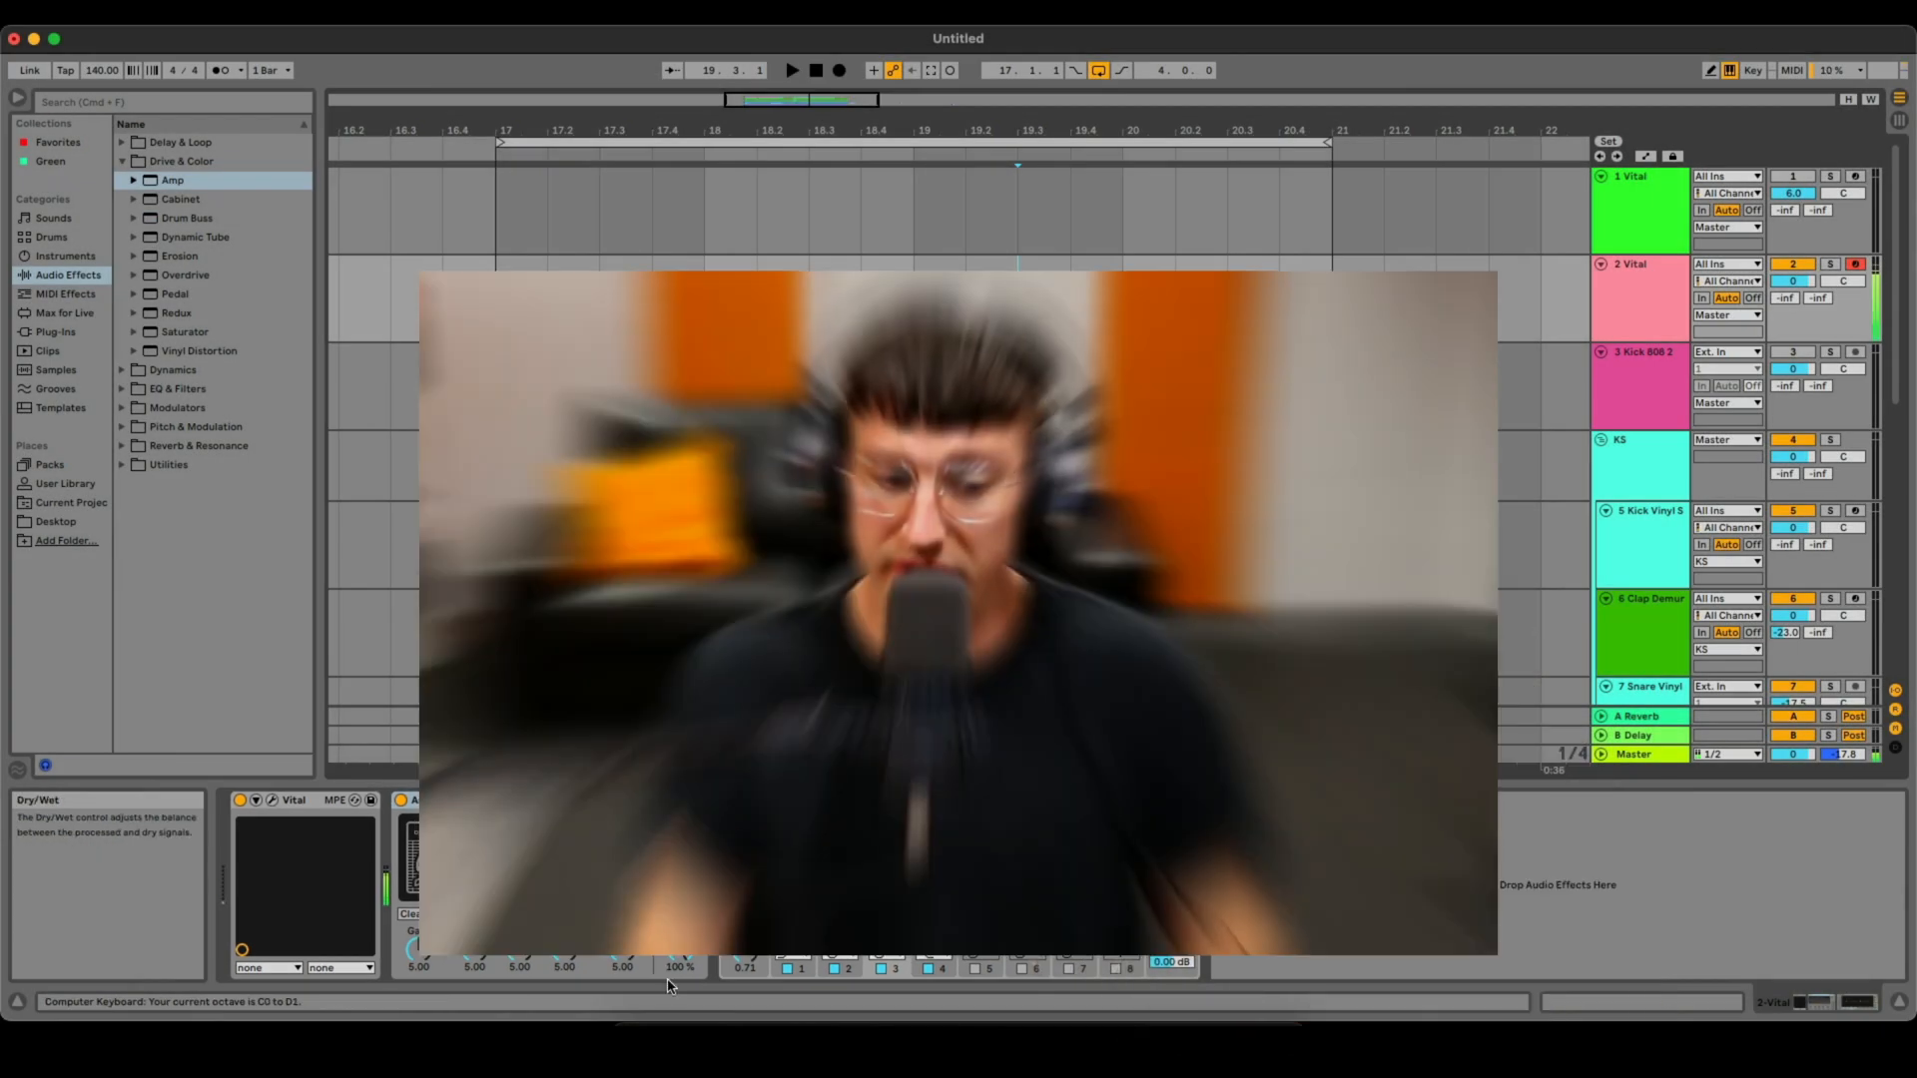
{"action": "left_click", "coordinate": [525, 914]}
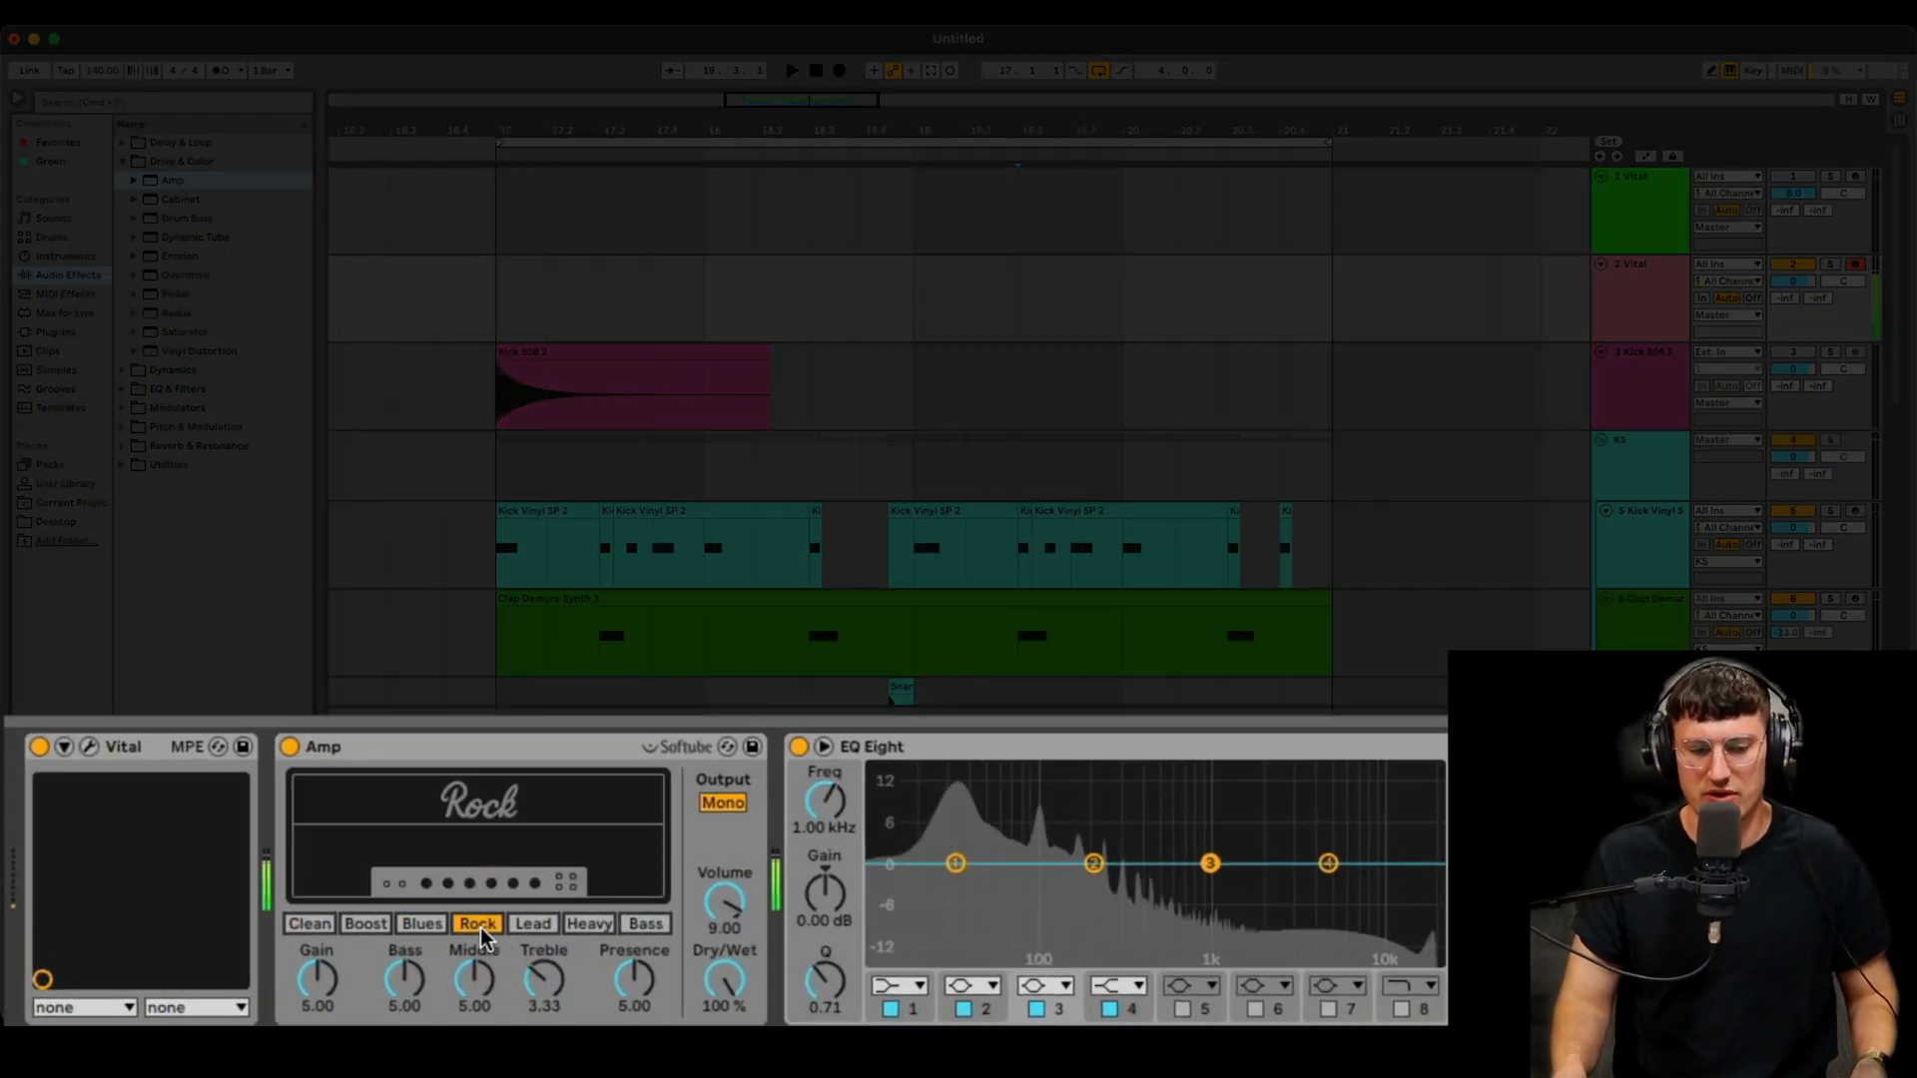
{"action": "left_click", "coordinate": [529, 926]}
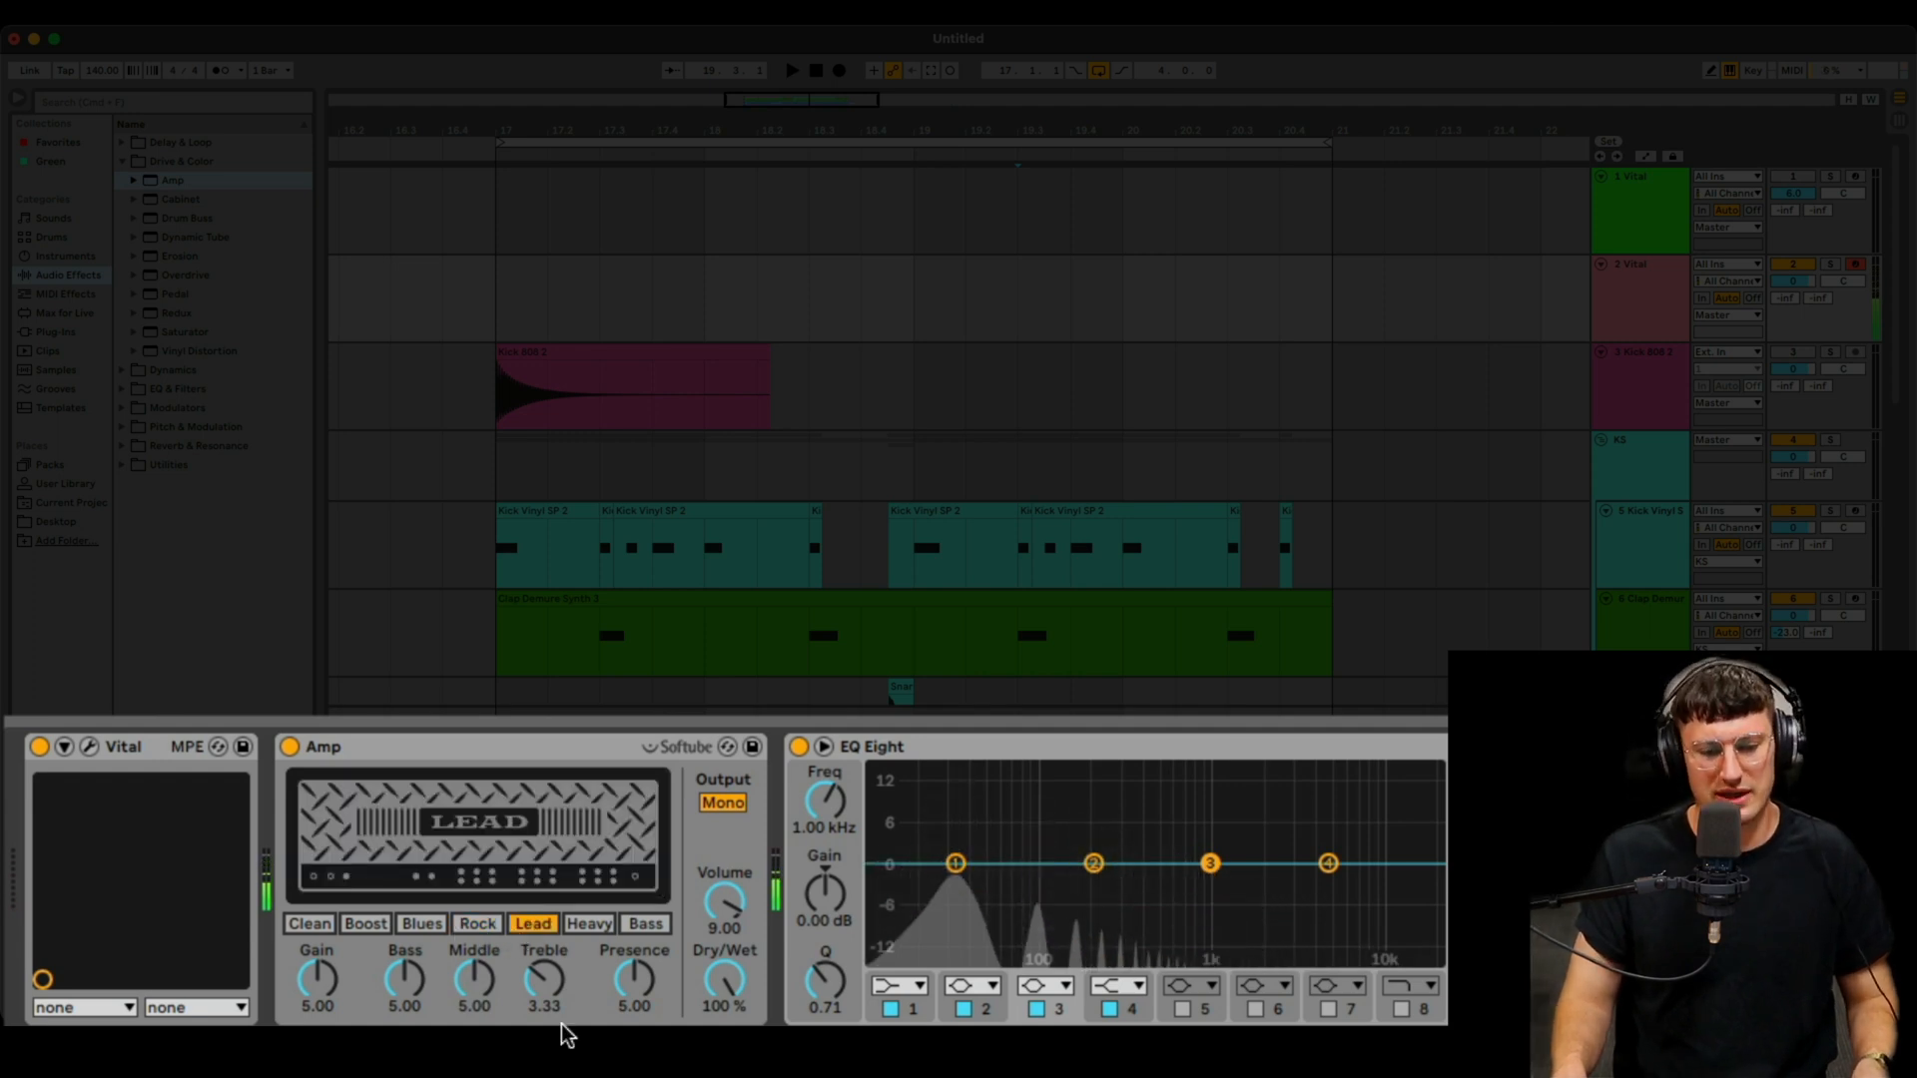
- Audition the Amp's Heavy, Bass, Lead, Rock and Blues types, settling on Rock
{"action": "left_click", "coordinate": [589, 924]}
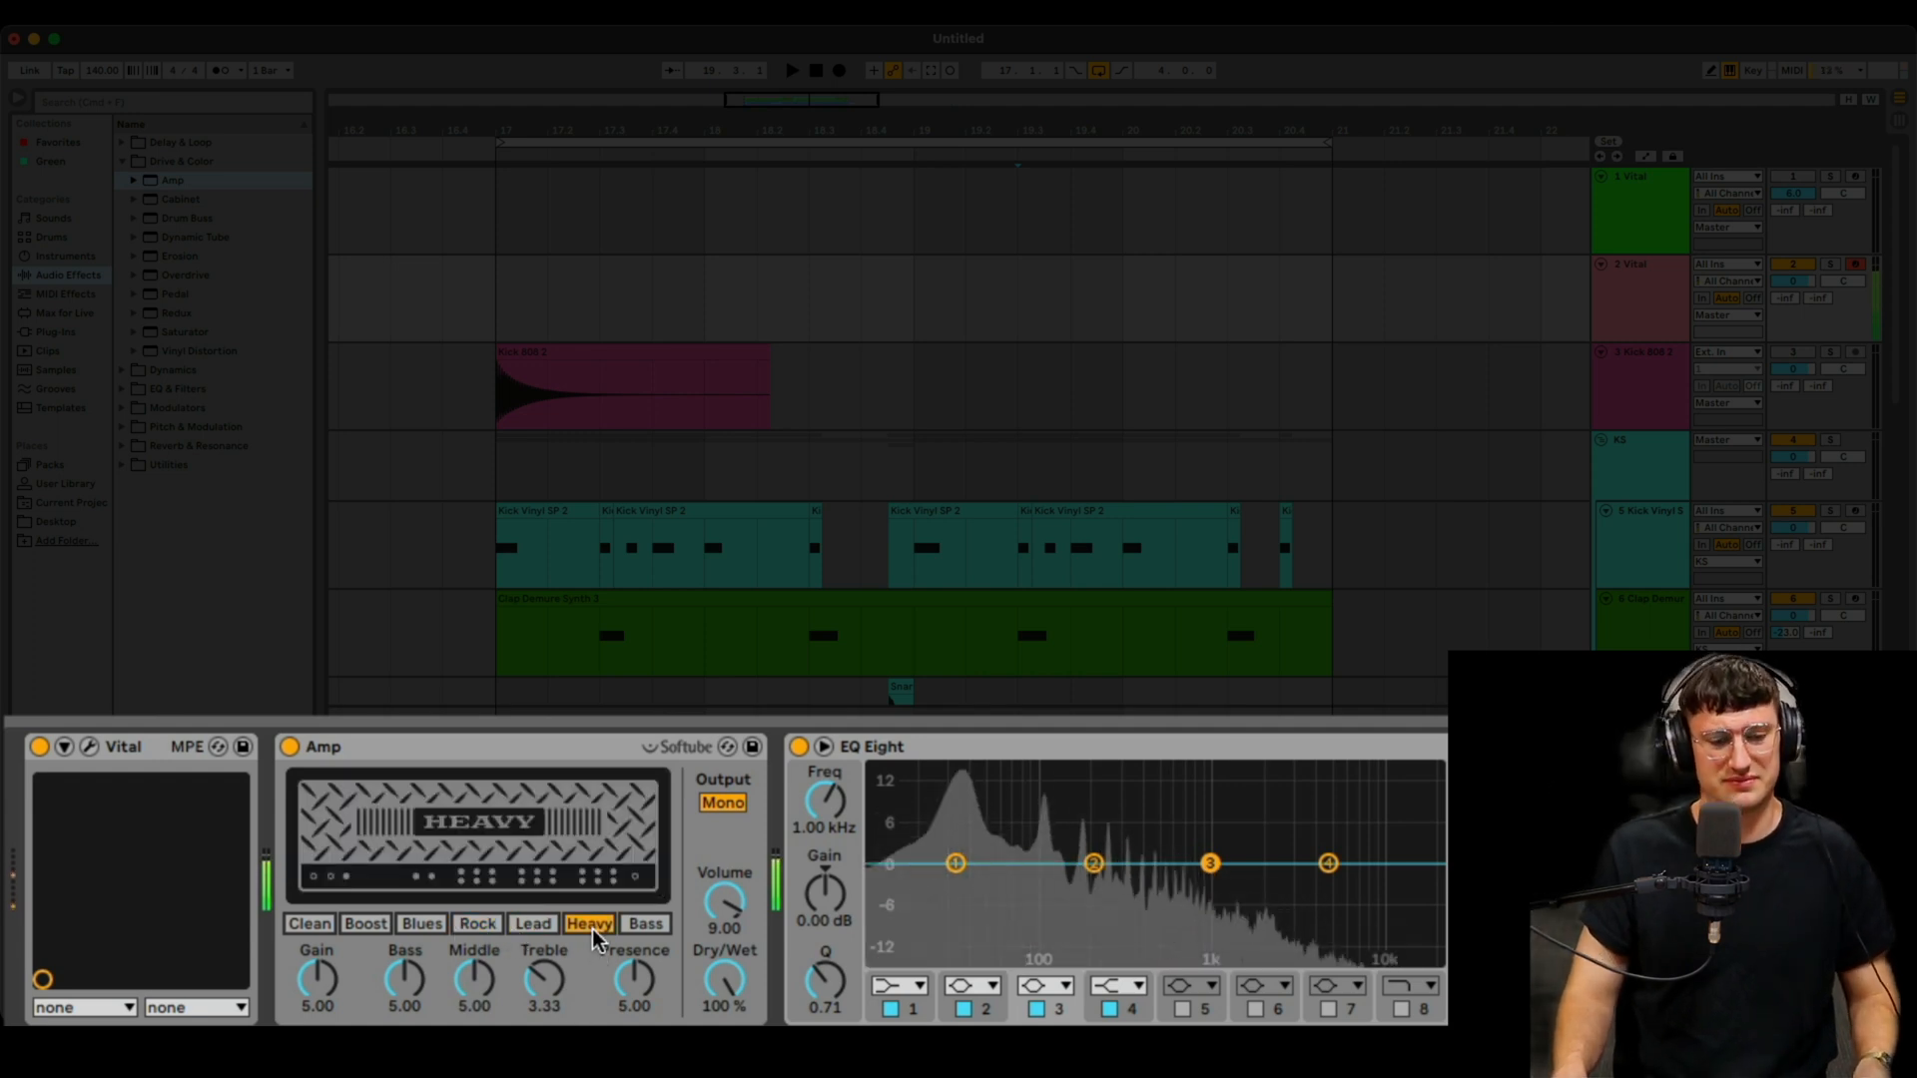
{"action": "left_click", "coordinate": [639, 923]}
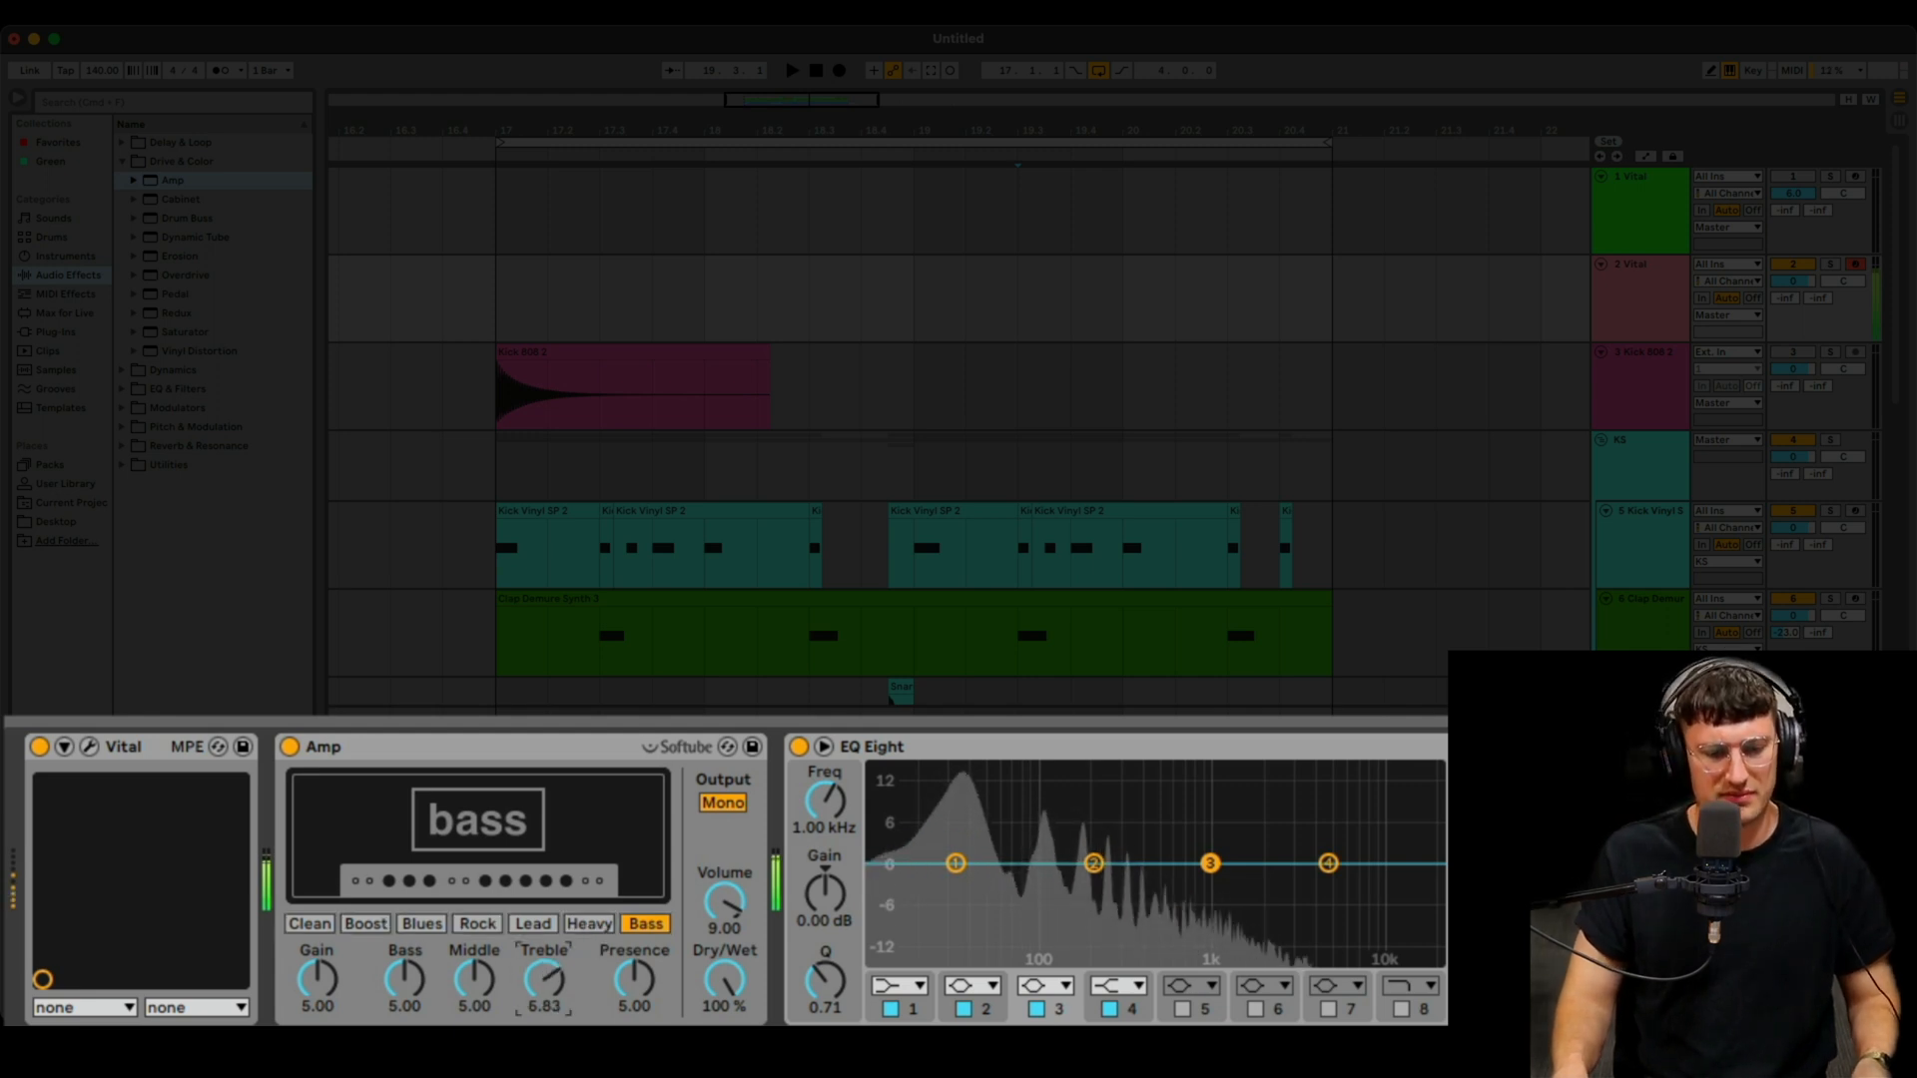
{"action": "left_click", "coordinate": [589, 927]}
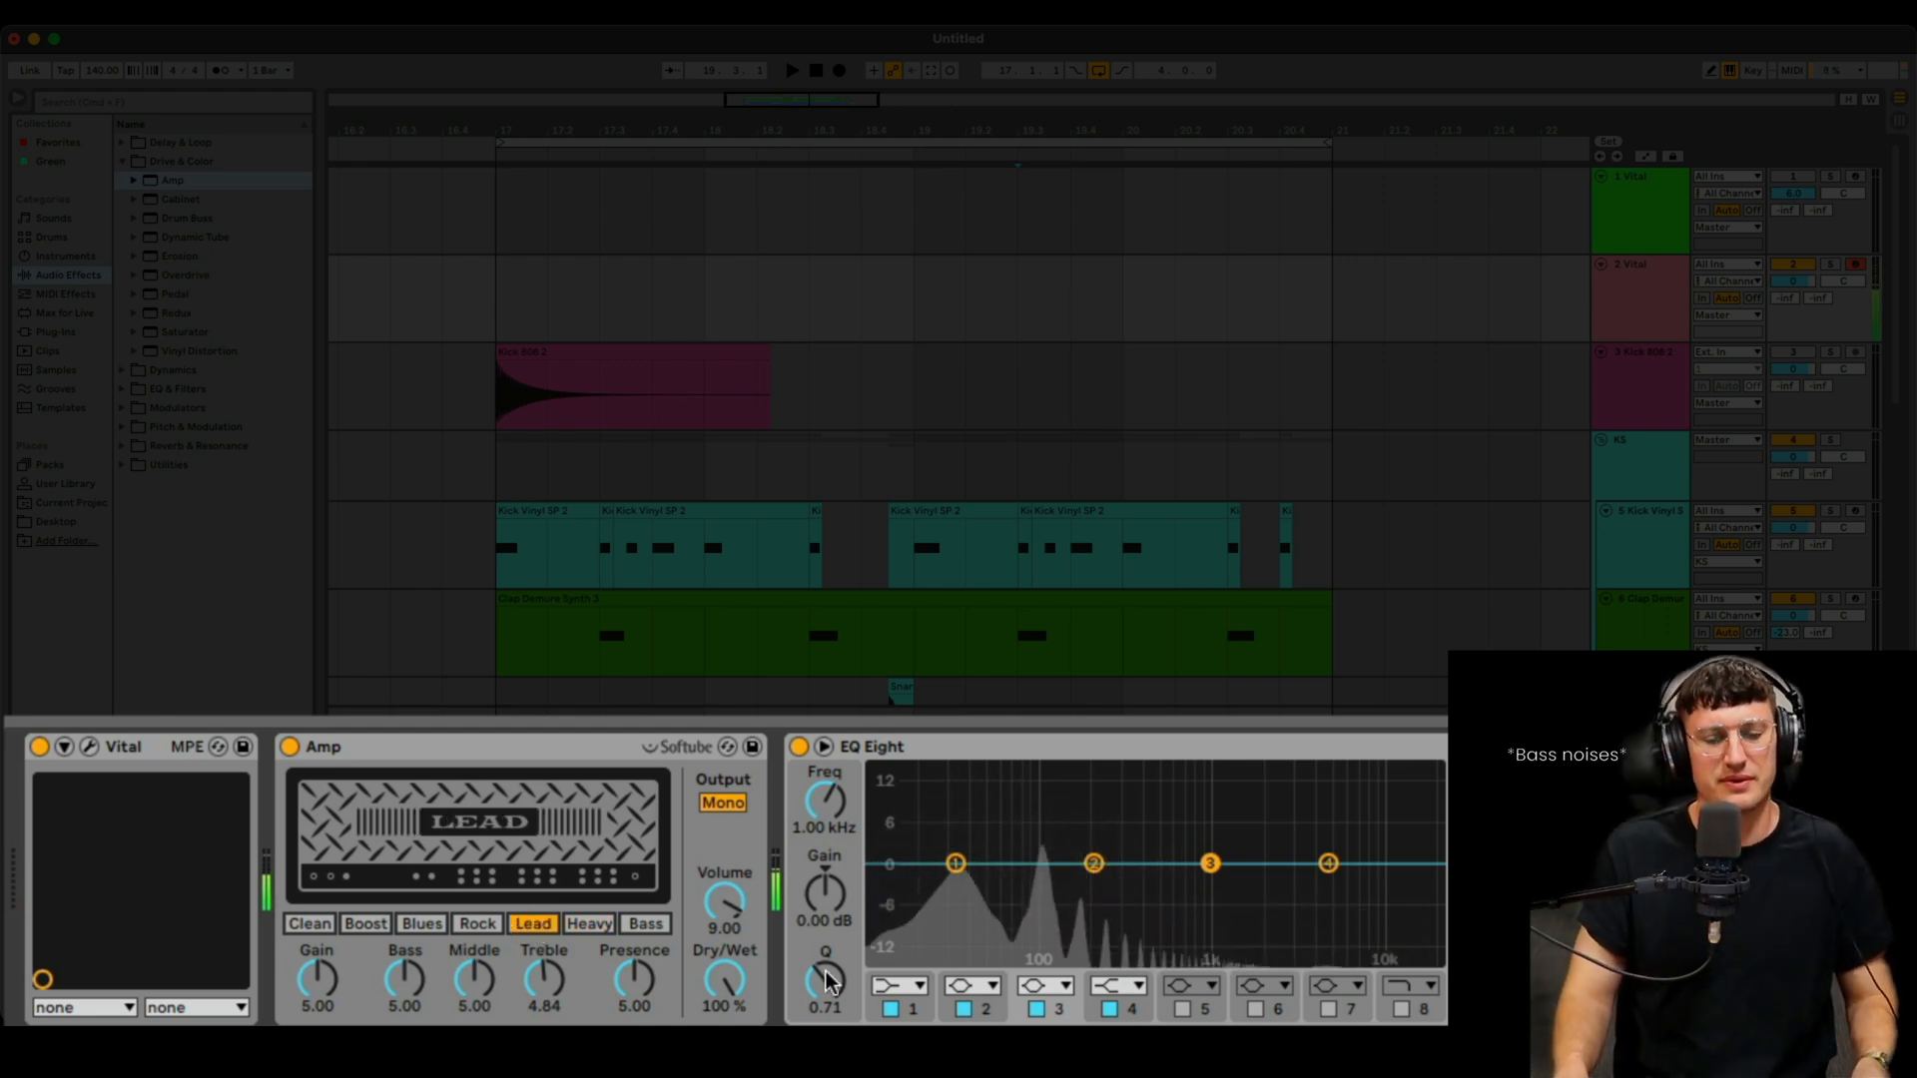
{"action": "left_click", "coordinate": [475, 924]}
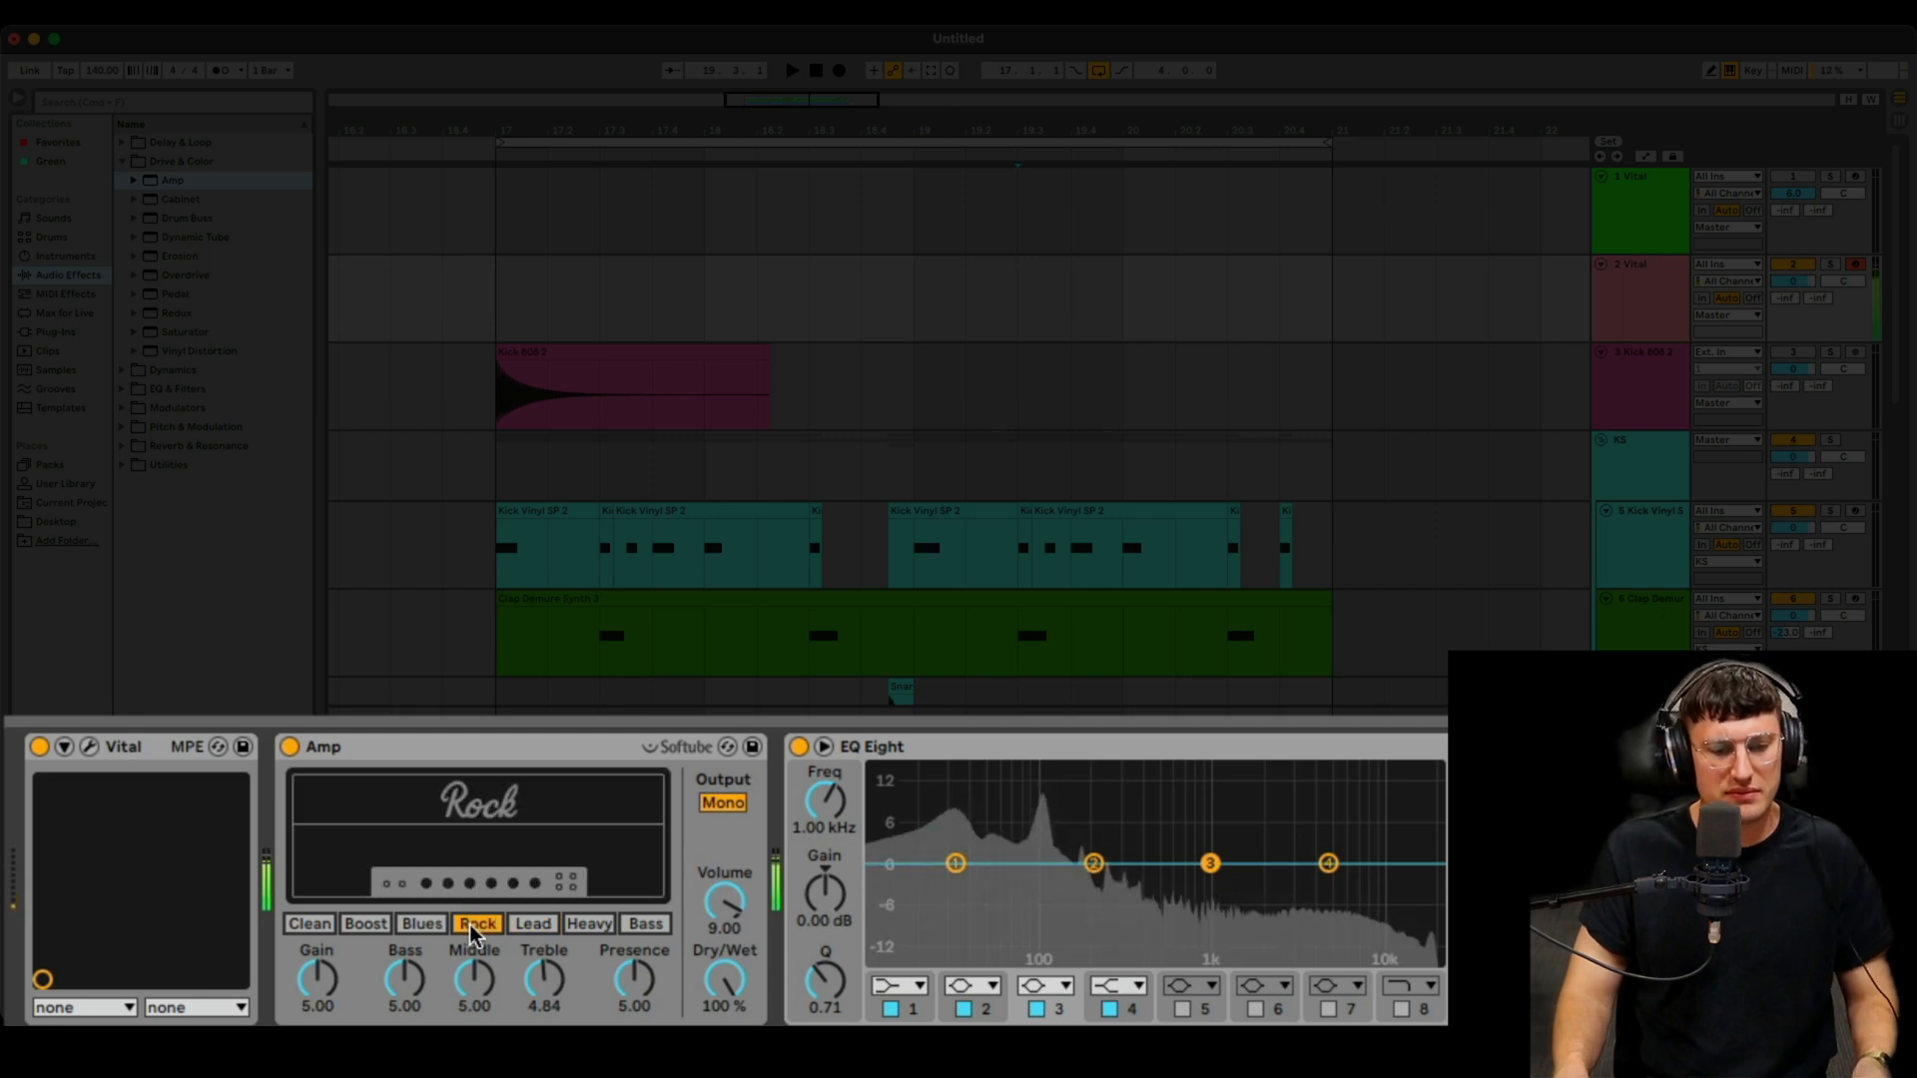
{"action": "left_click", "coordinate": [424, 925]}
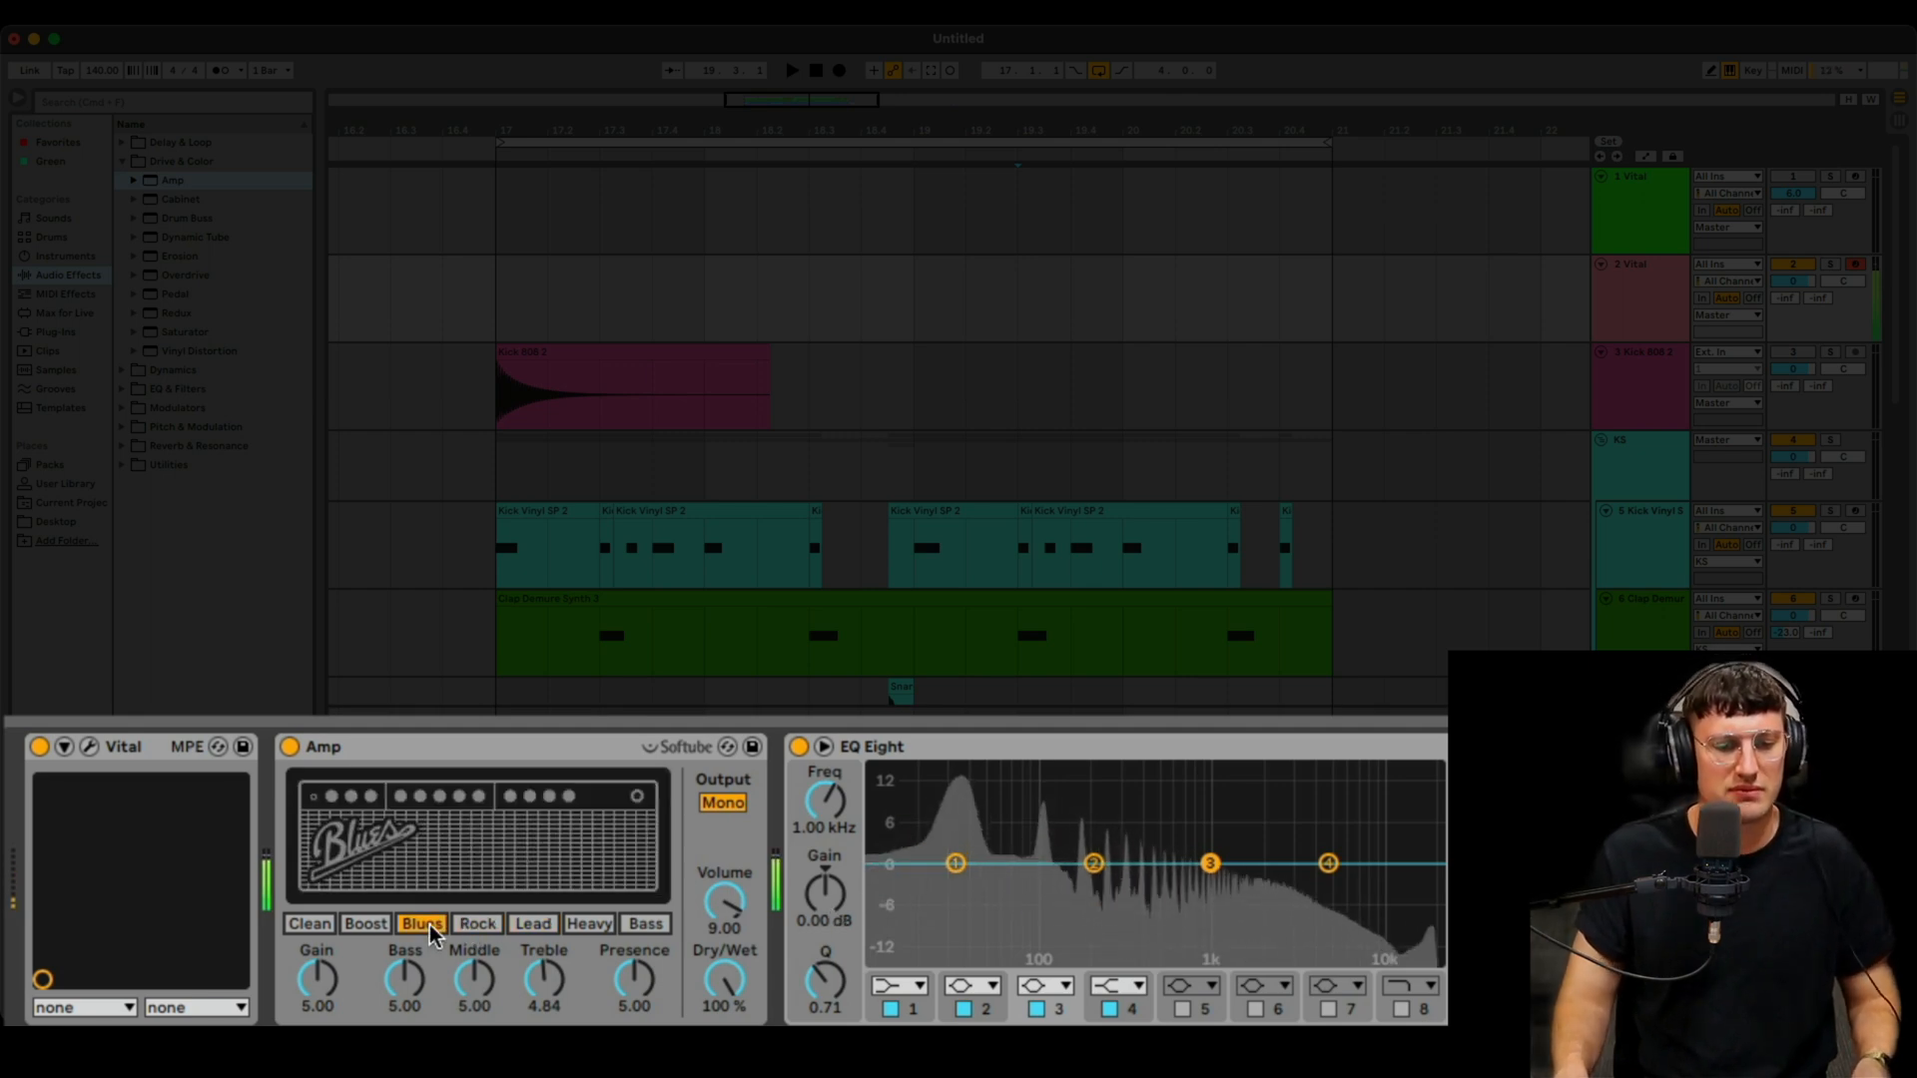
{"action": "left_click", "coordinate": [458, 930]}
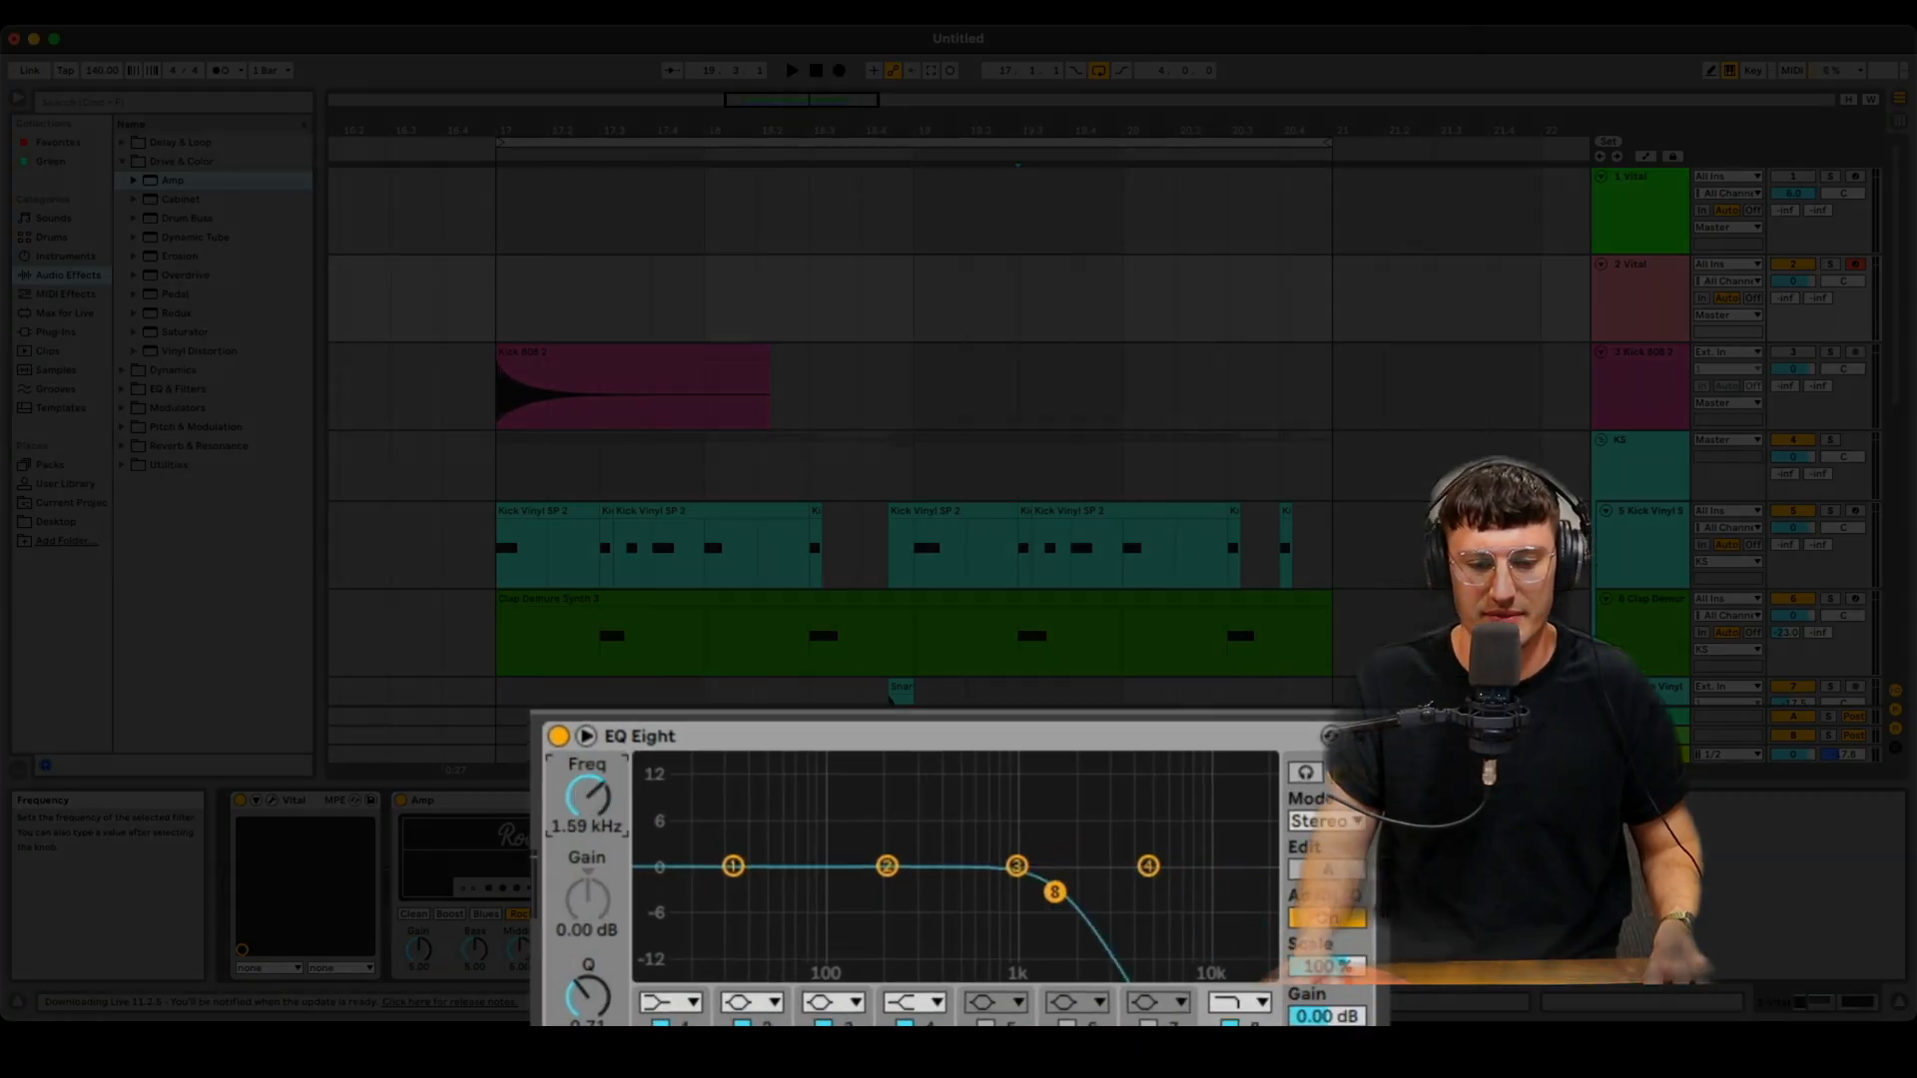
- Lower EQ Eight's low-pass band to about 441 Hz and add Erosion from Drive & Color after the EQ
{"action": "mouse_move", "coordinate": [587, 796]}
{"action": "left_mouse_down"}
{"action": "mouse_move", "coordinate": [587, 844]}
{"action": "mouse_move", "coordinate": [577, 799]}
{"action": "left_mouse_up"}
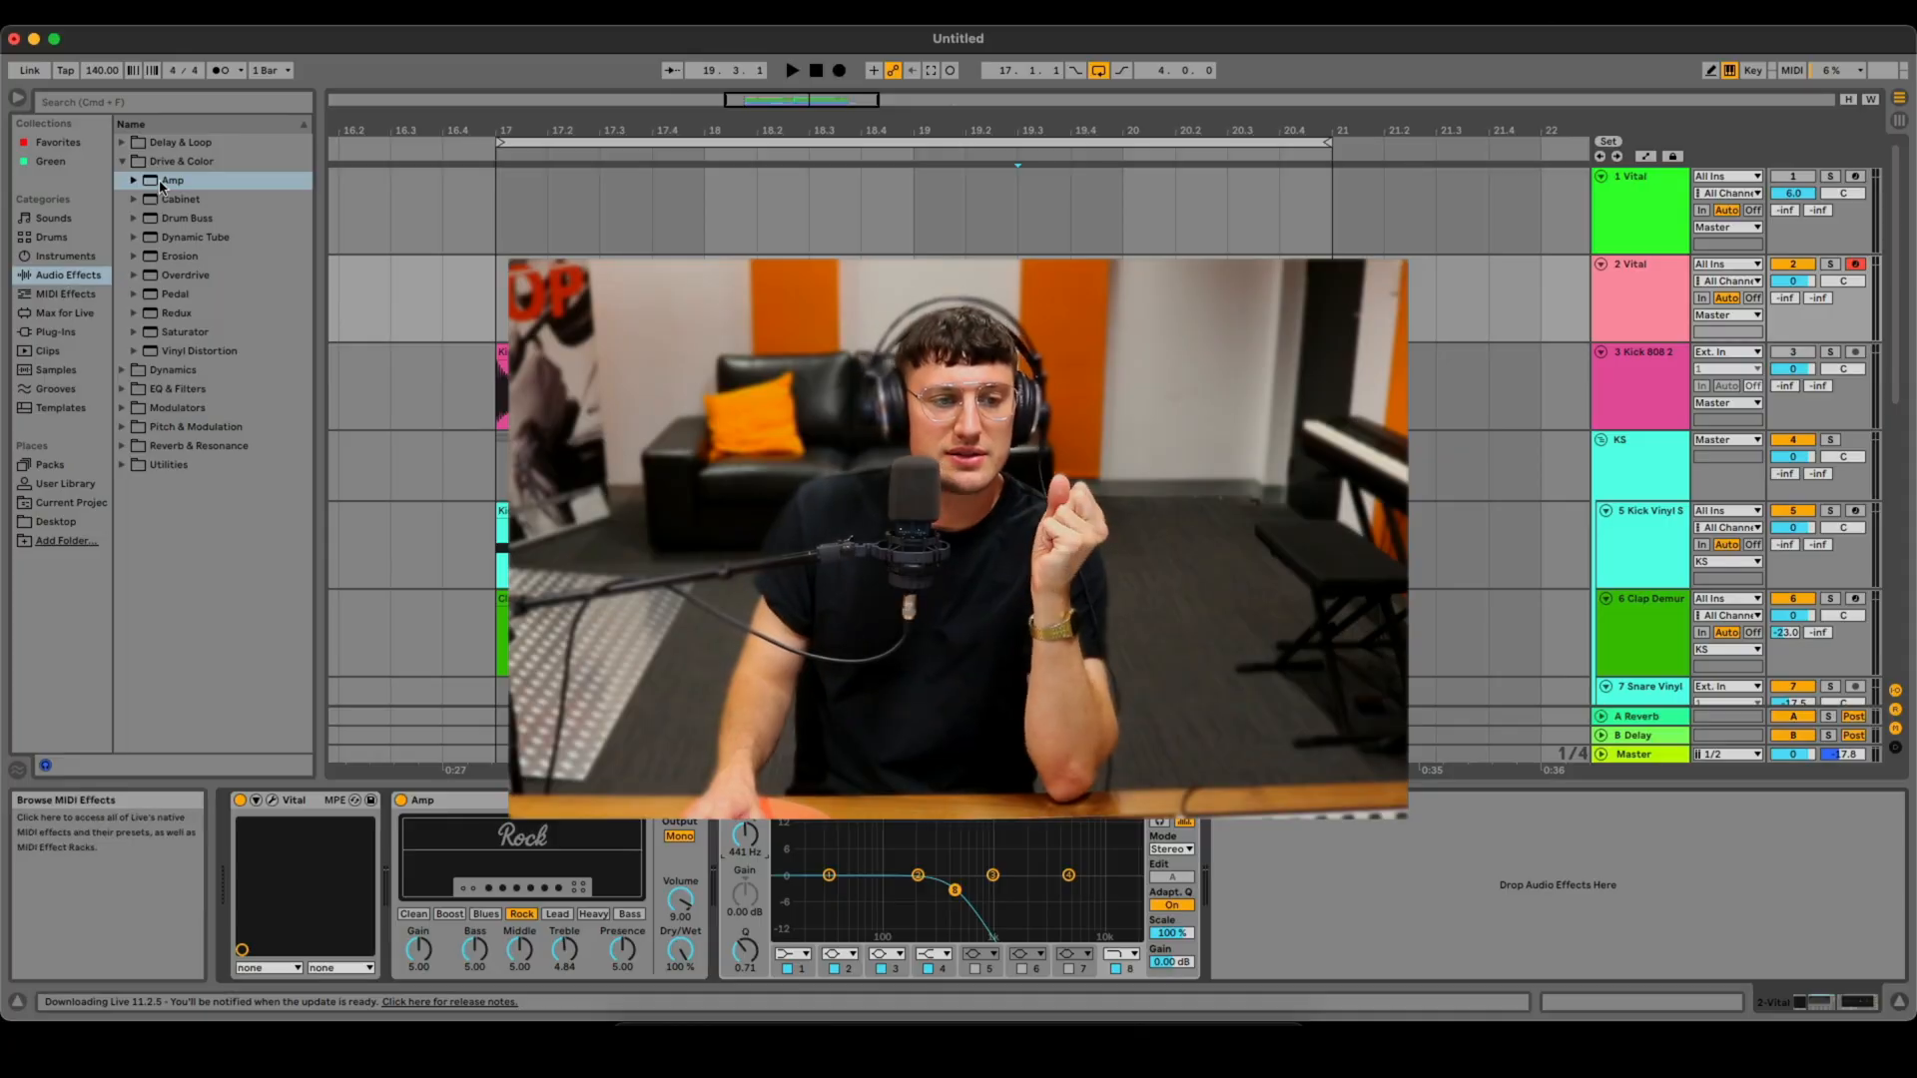
{"action": "left_click", "coordinate": [124, 163]}
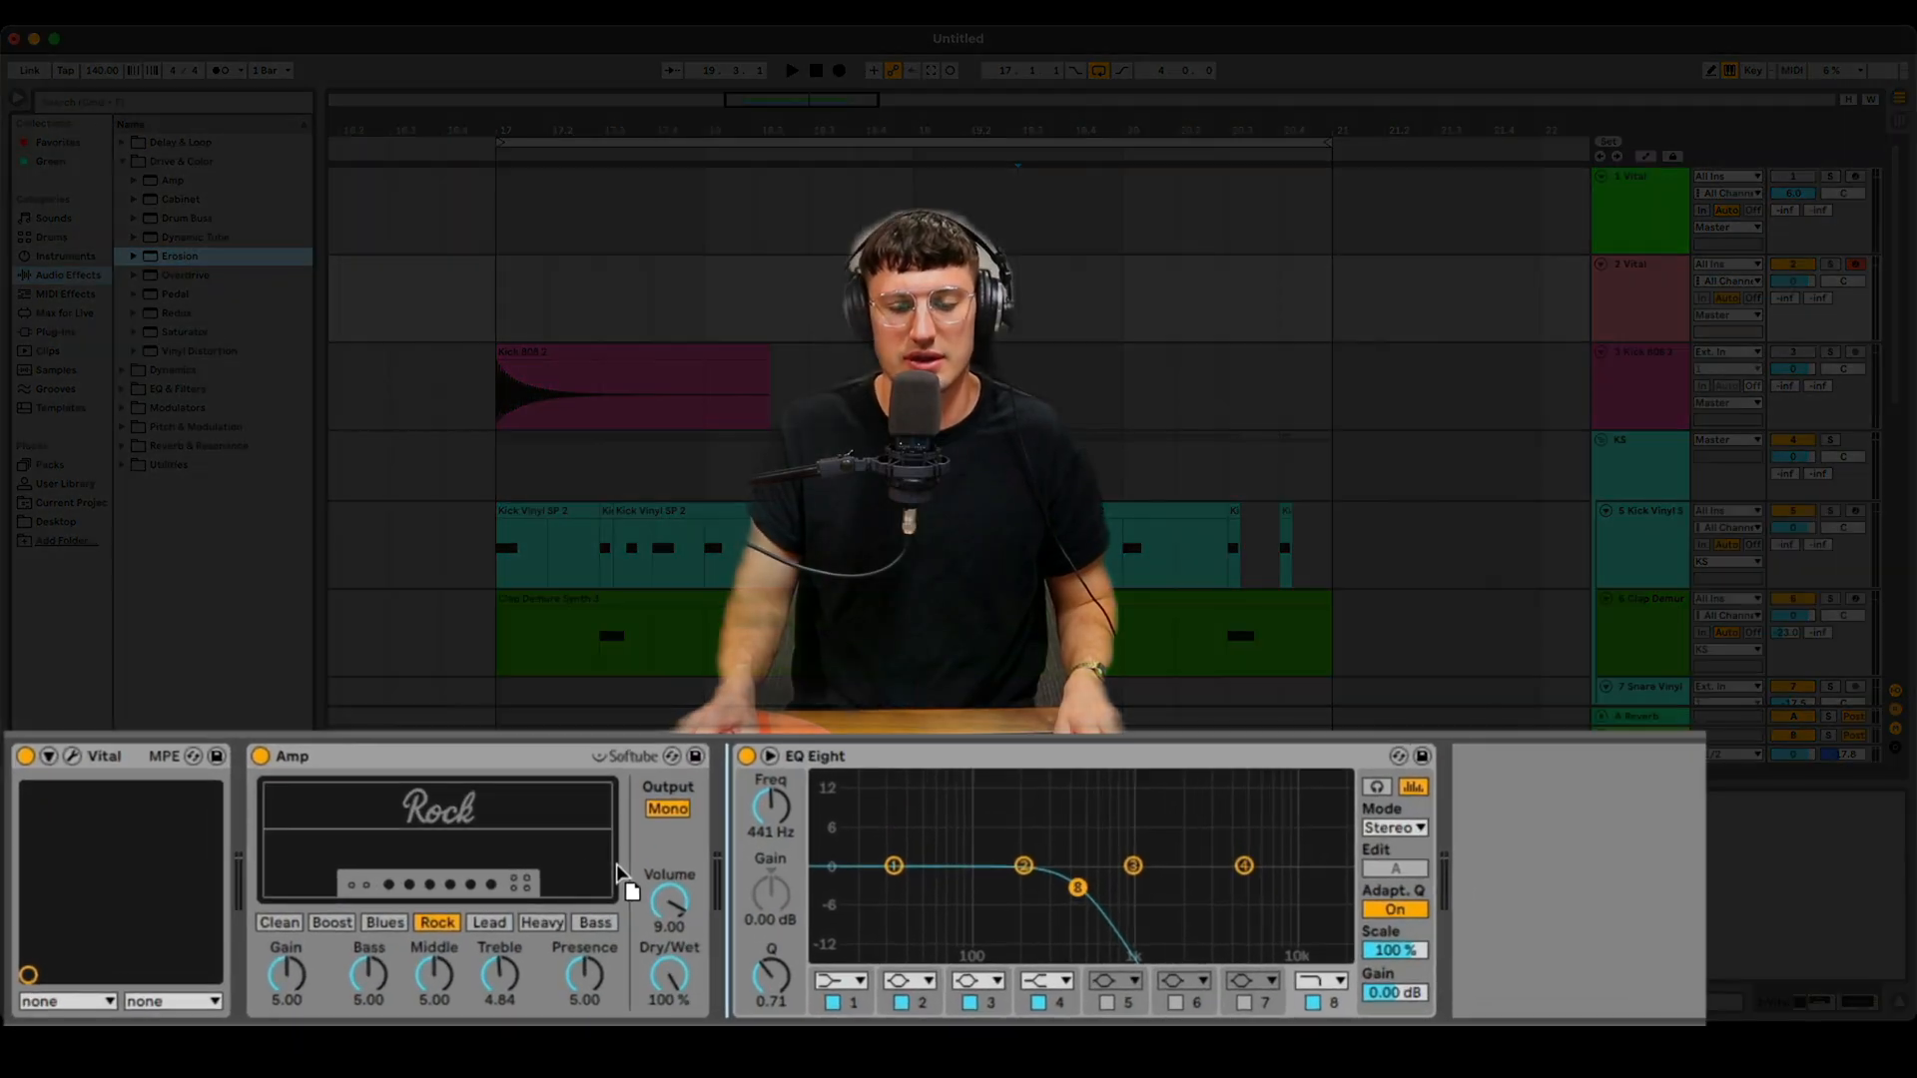
{"action": "left_click_drag", "start_coordinate": [1440, 846], "coordinate": [1418, 818]}
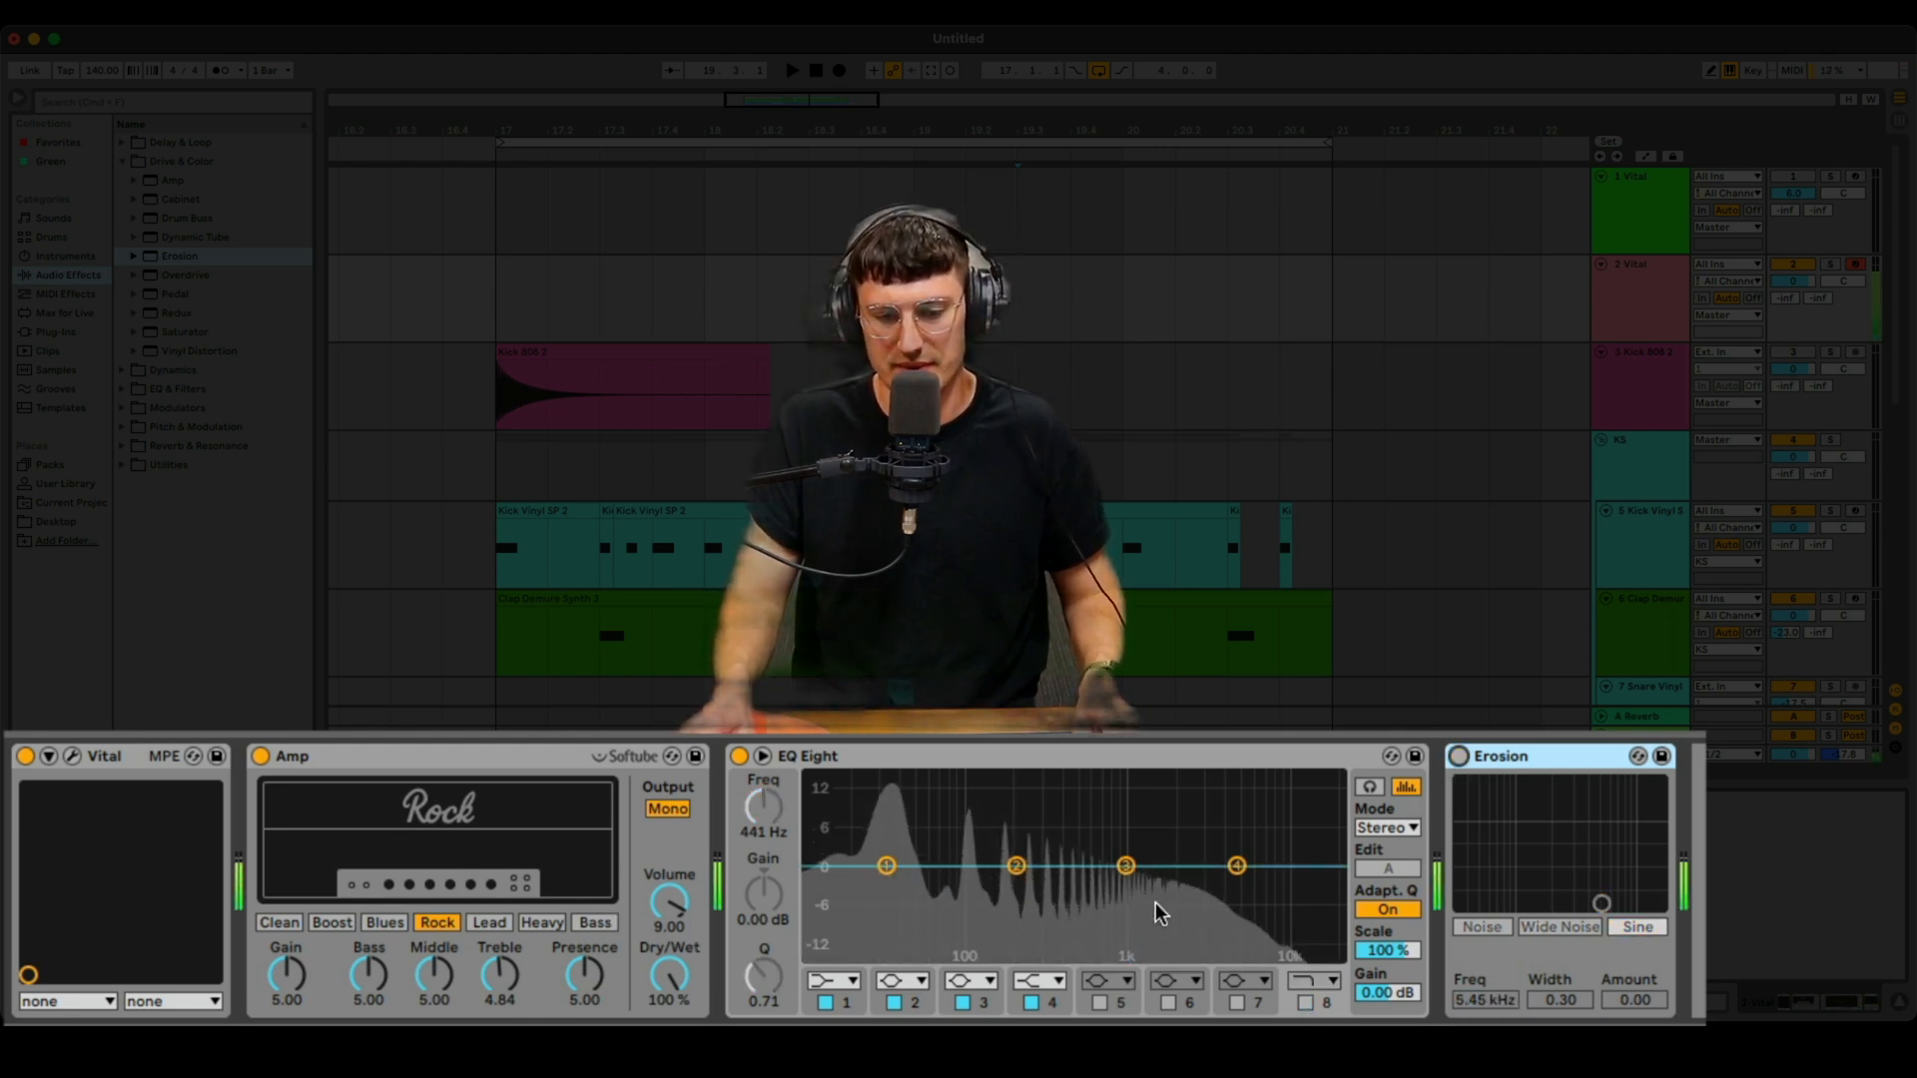
- Re-enable the EQ's low-pass band and set Erosion to Wide Noise at about 3.20 kHz with amount 26.8
{"action": "left_click", "coordinate": [1304, 1002]}
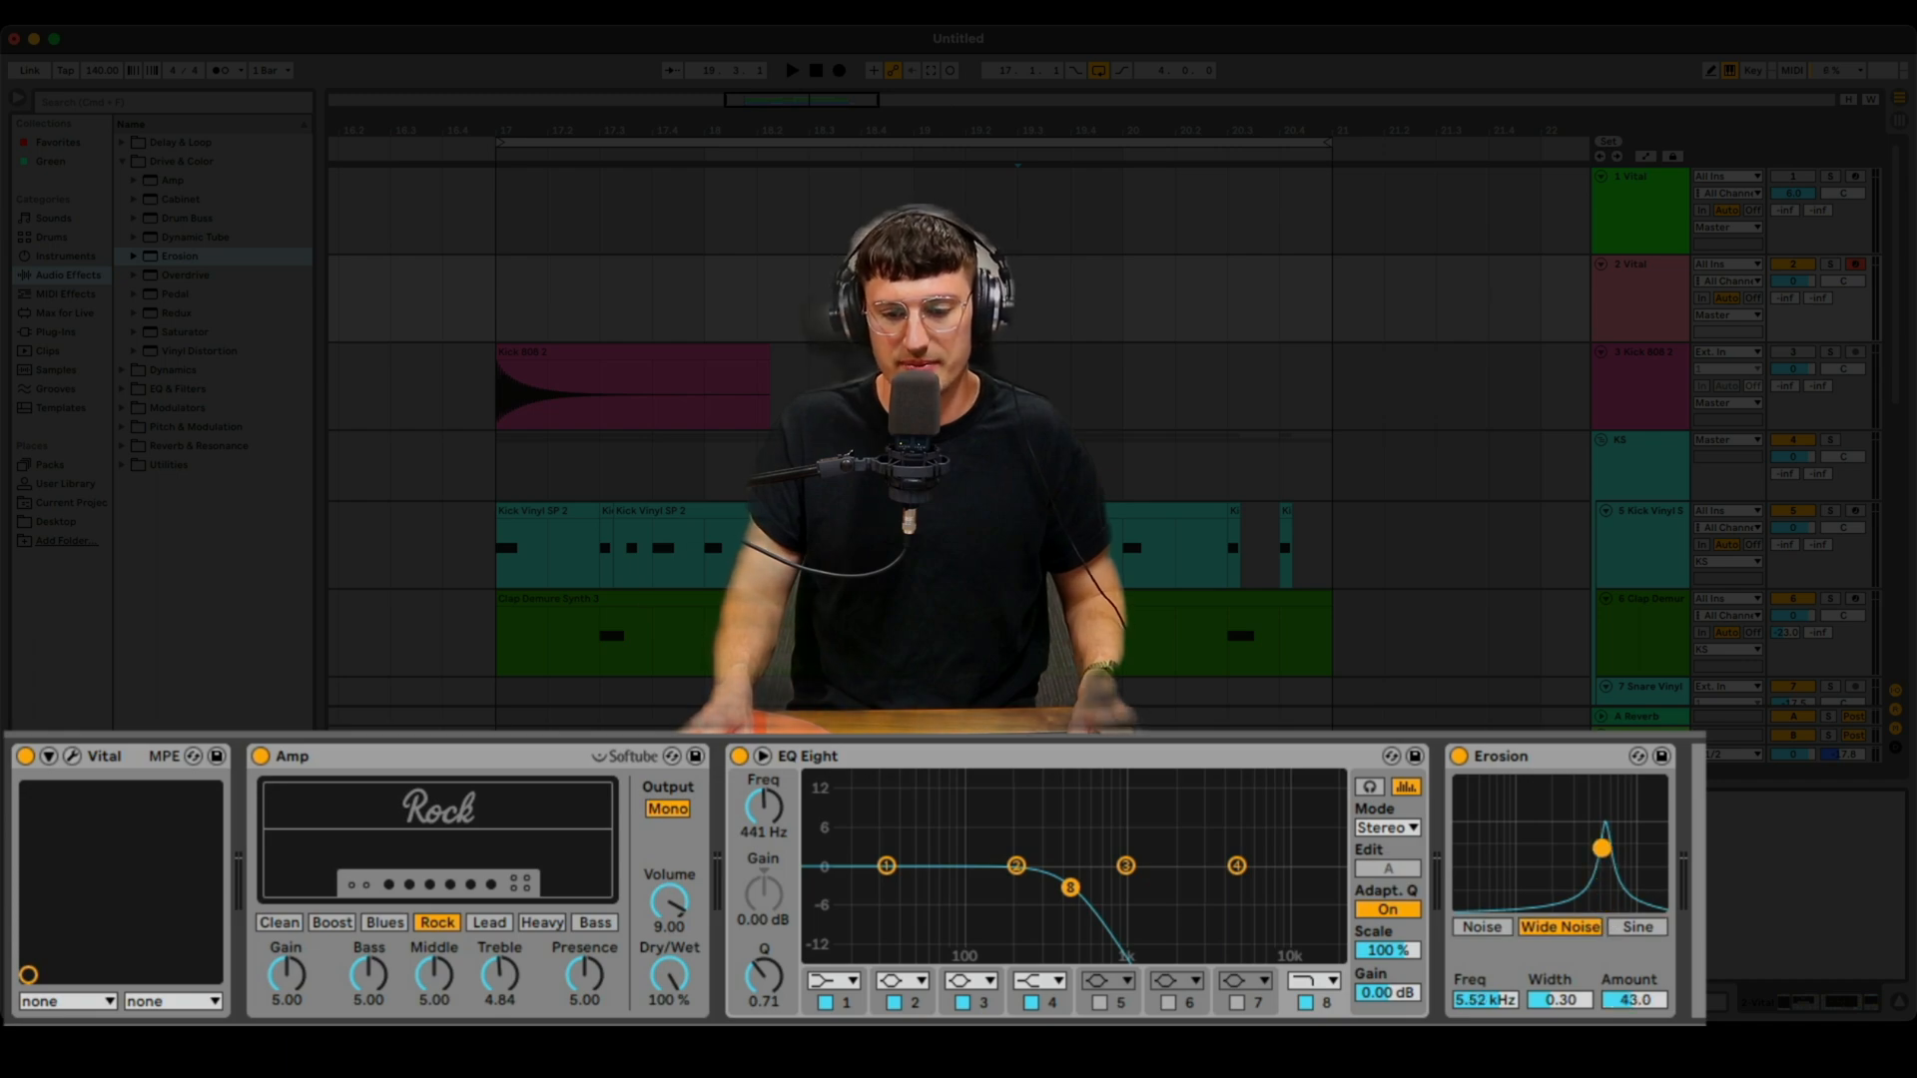
{"action": "mouse_move", "coordinate": [1601, 847]}
{"action": "left_mouse_down"}
{"action": "mouse_move", "coordinate": [1562, 839]}
{"action": "mouse_move", "coordinate": [1591, 870]}
{"action": "left_mouse_up"}
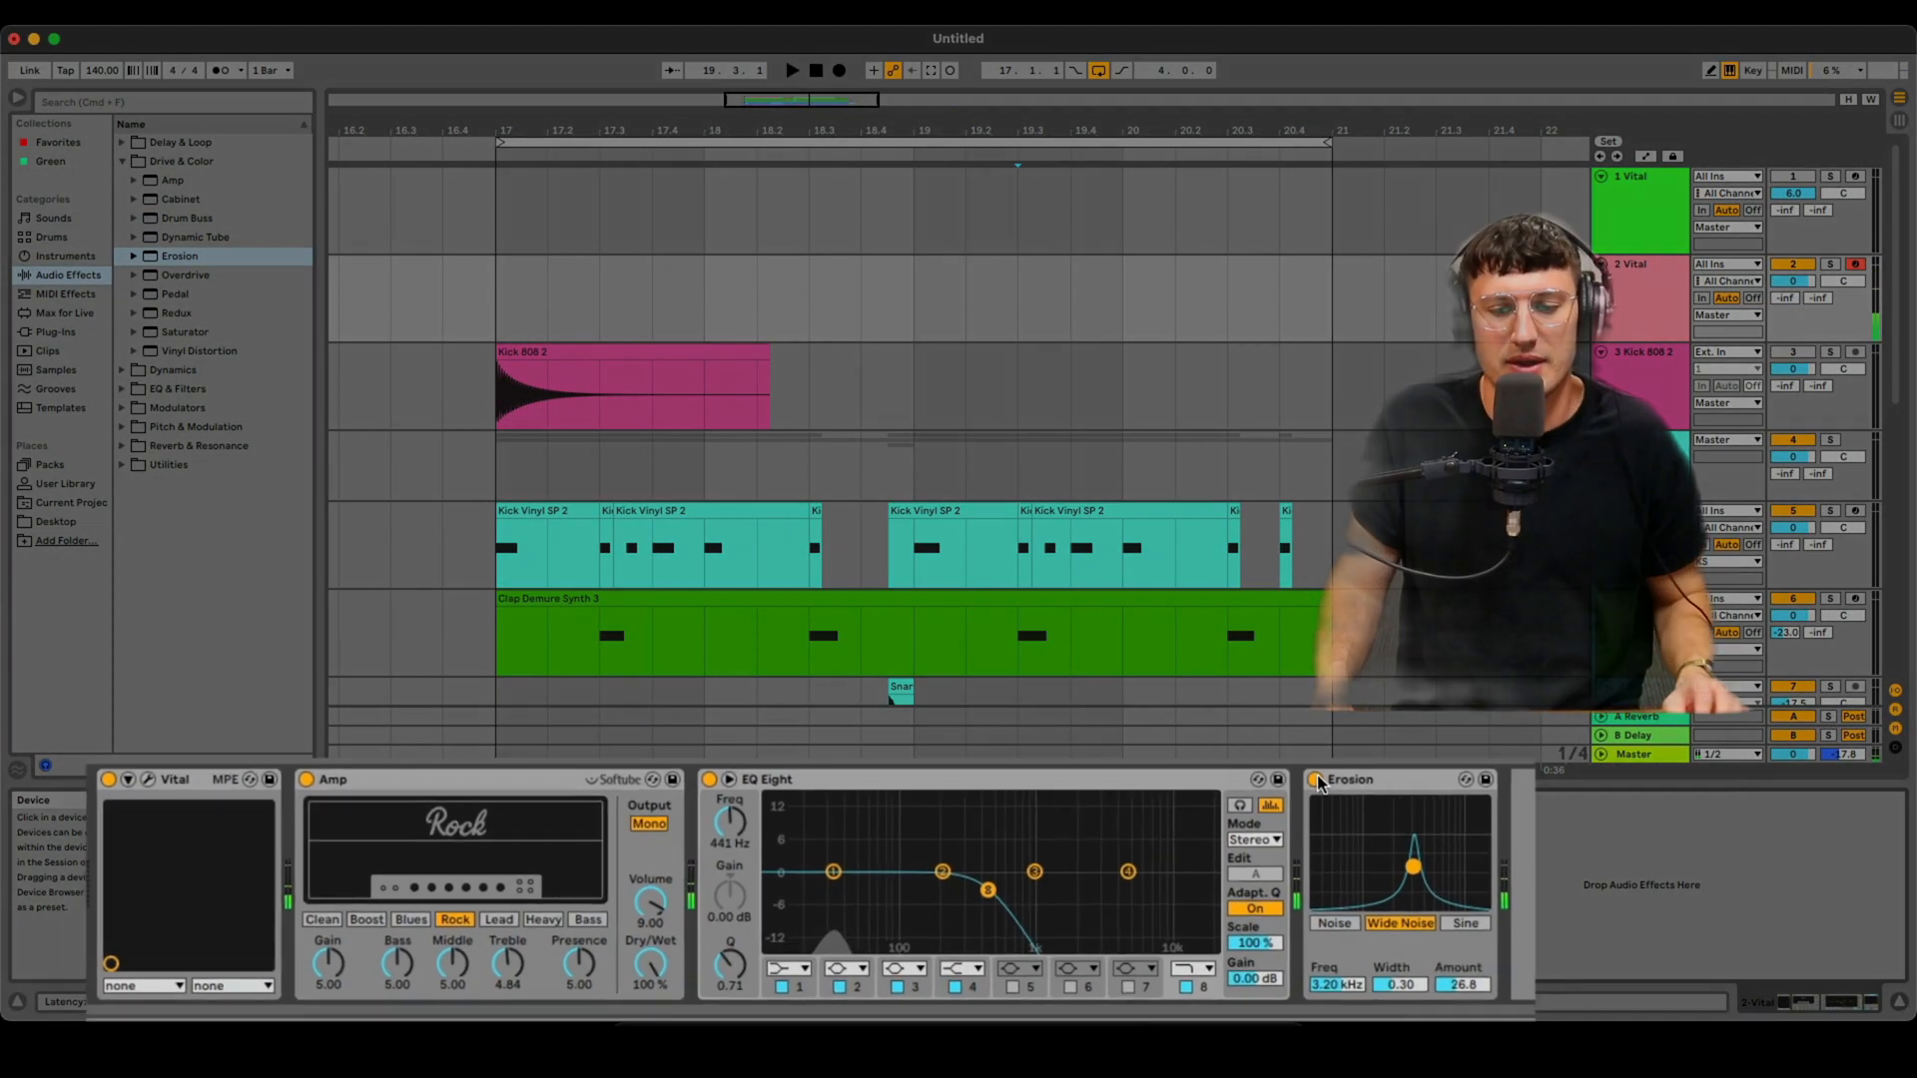
- Turn off the Erosion device and the EQ's low-pass band 8
{"action": "left_click", "coordinate": [1315, 780]}
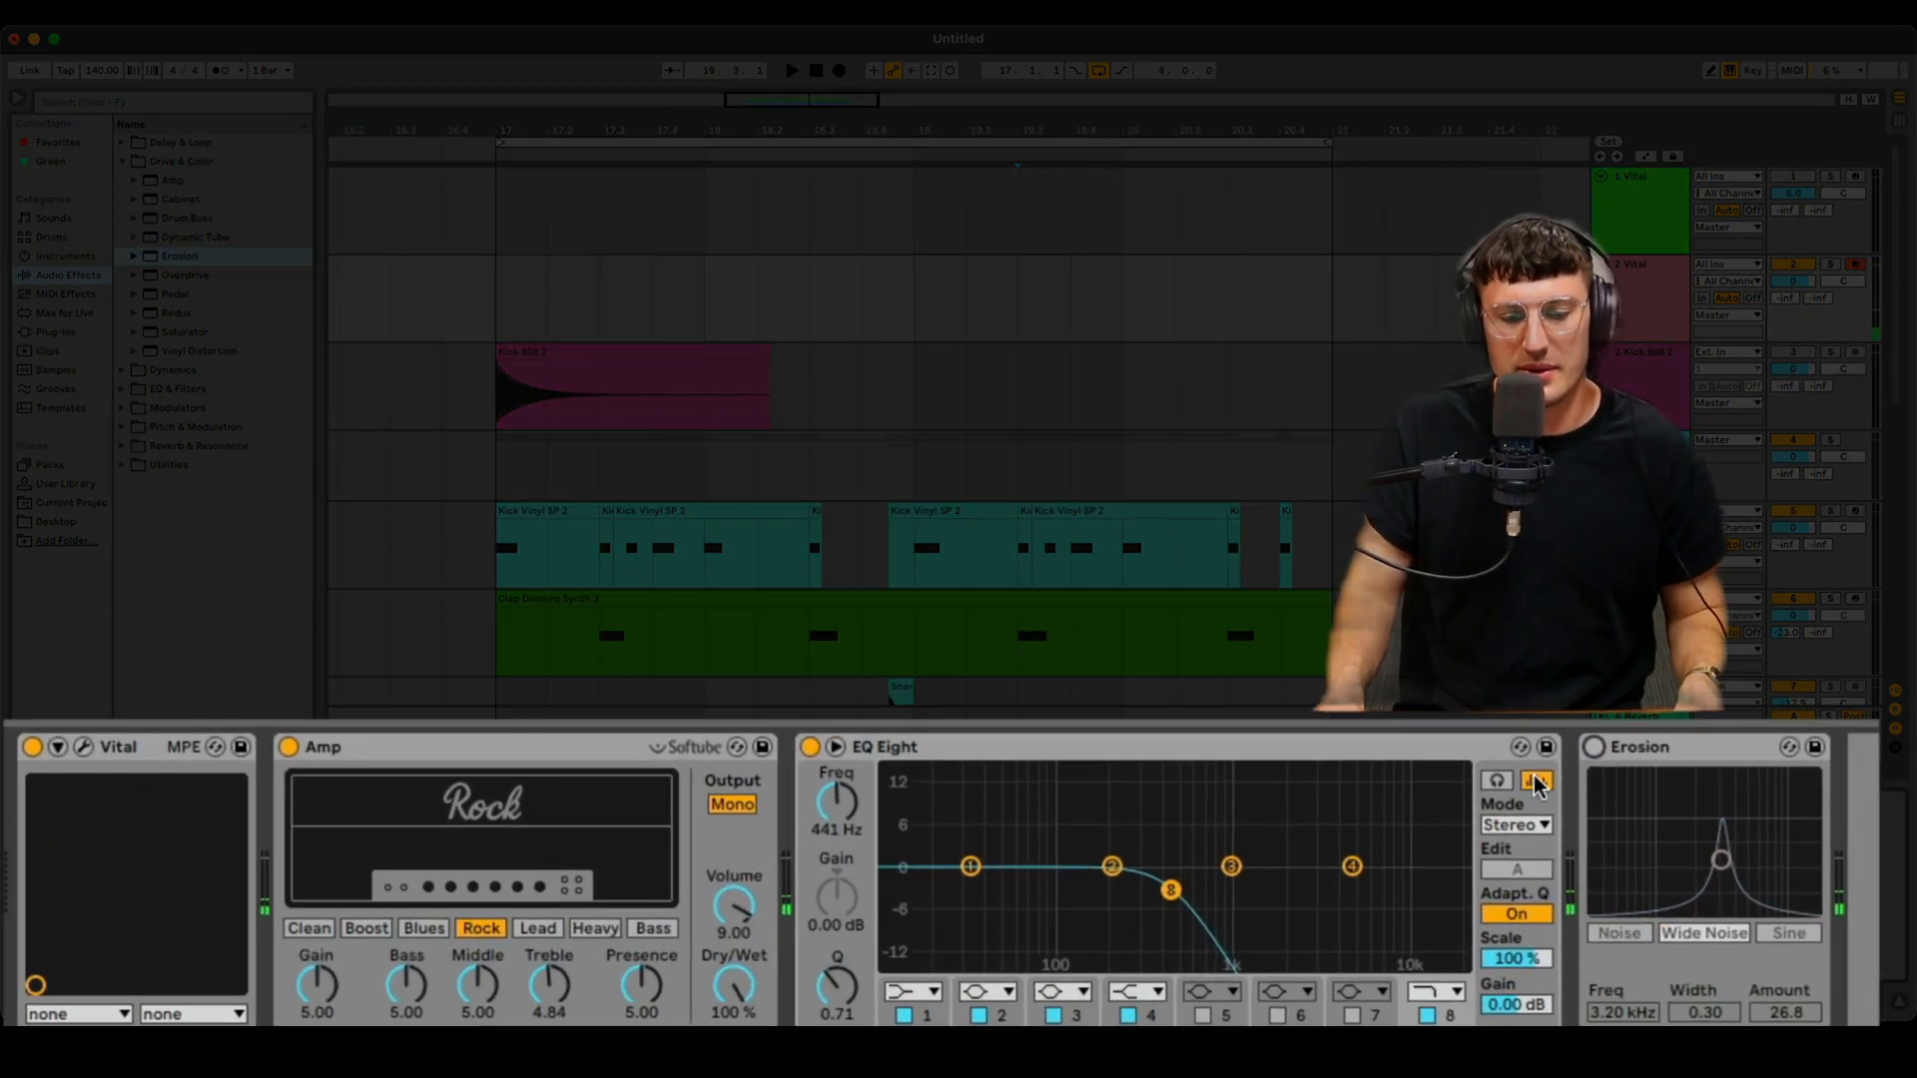
{"action": "left_click", "coordinate": [1428, 1014]}
- Switch the Amp type to Blues and nudge EQ band 3 slightly lower
{"action": "left_click", "coordinate": [405, 928]}
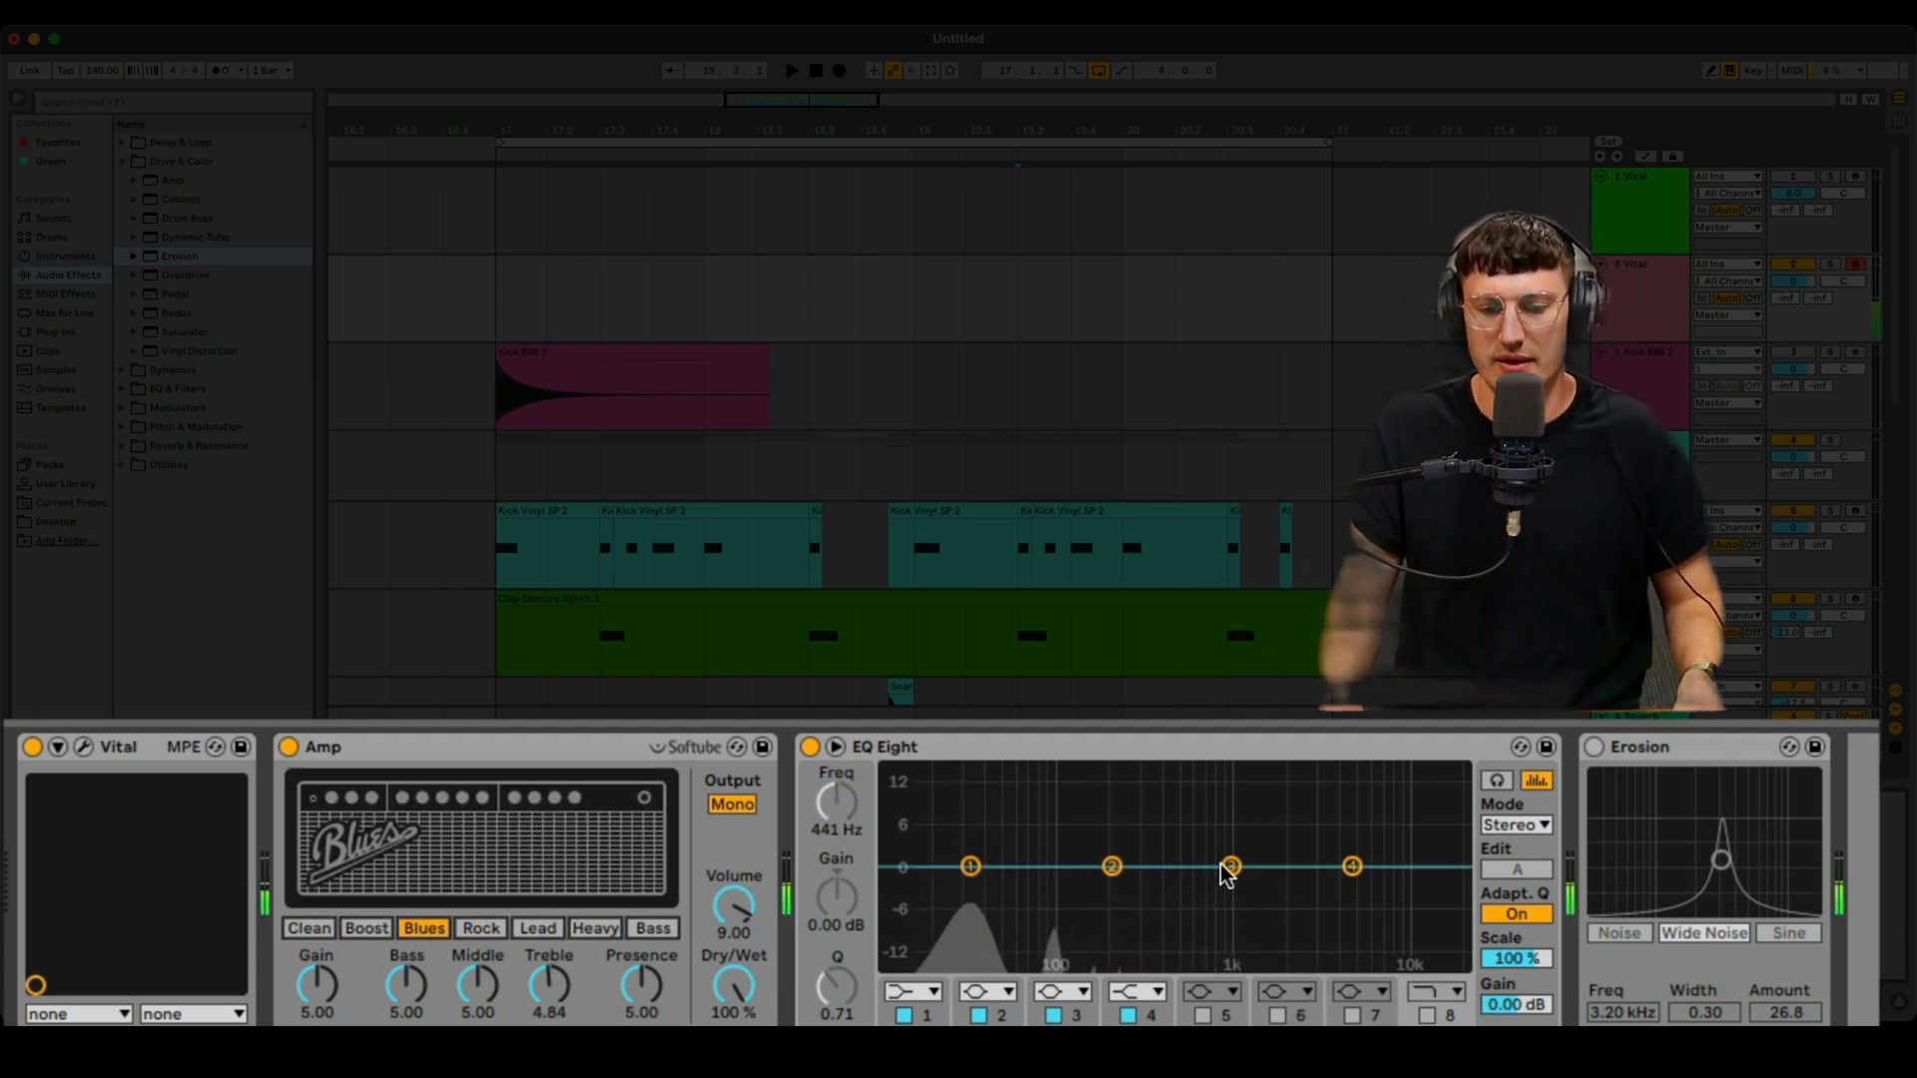
{"action": "left_click_drag", "start_coordinate": [1231, 866], "coordinate": [1233, 892]}
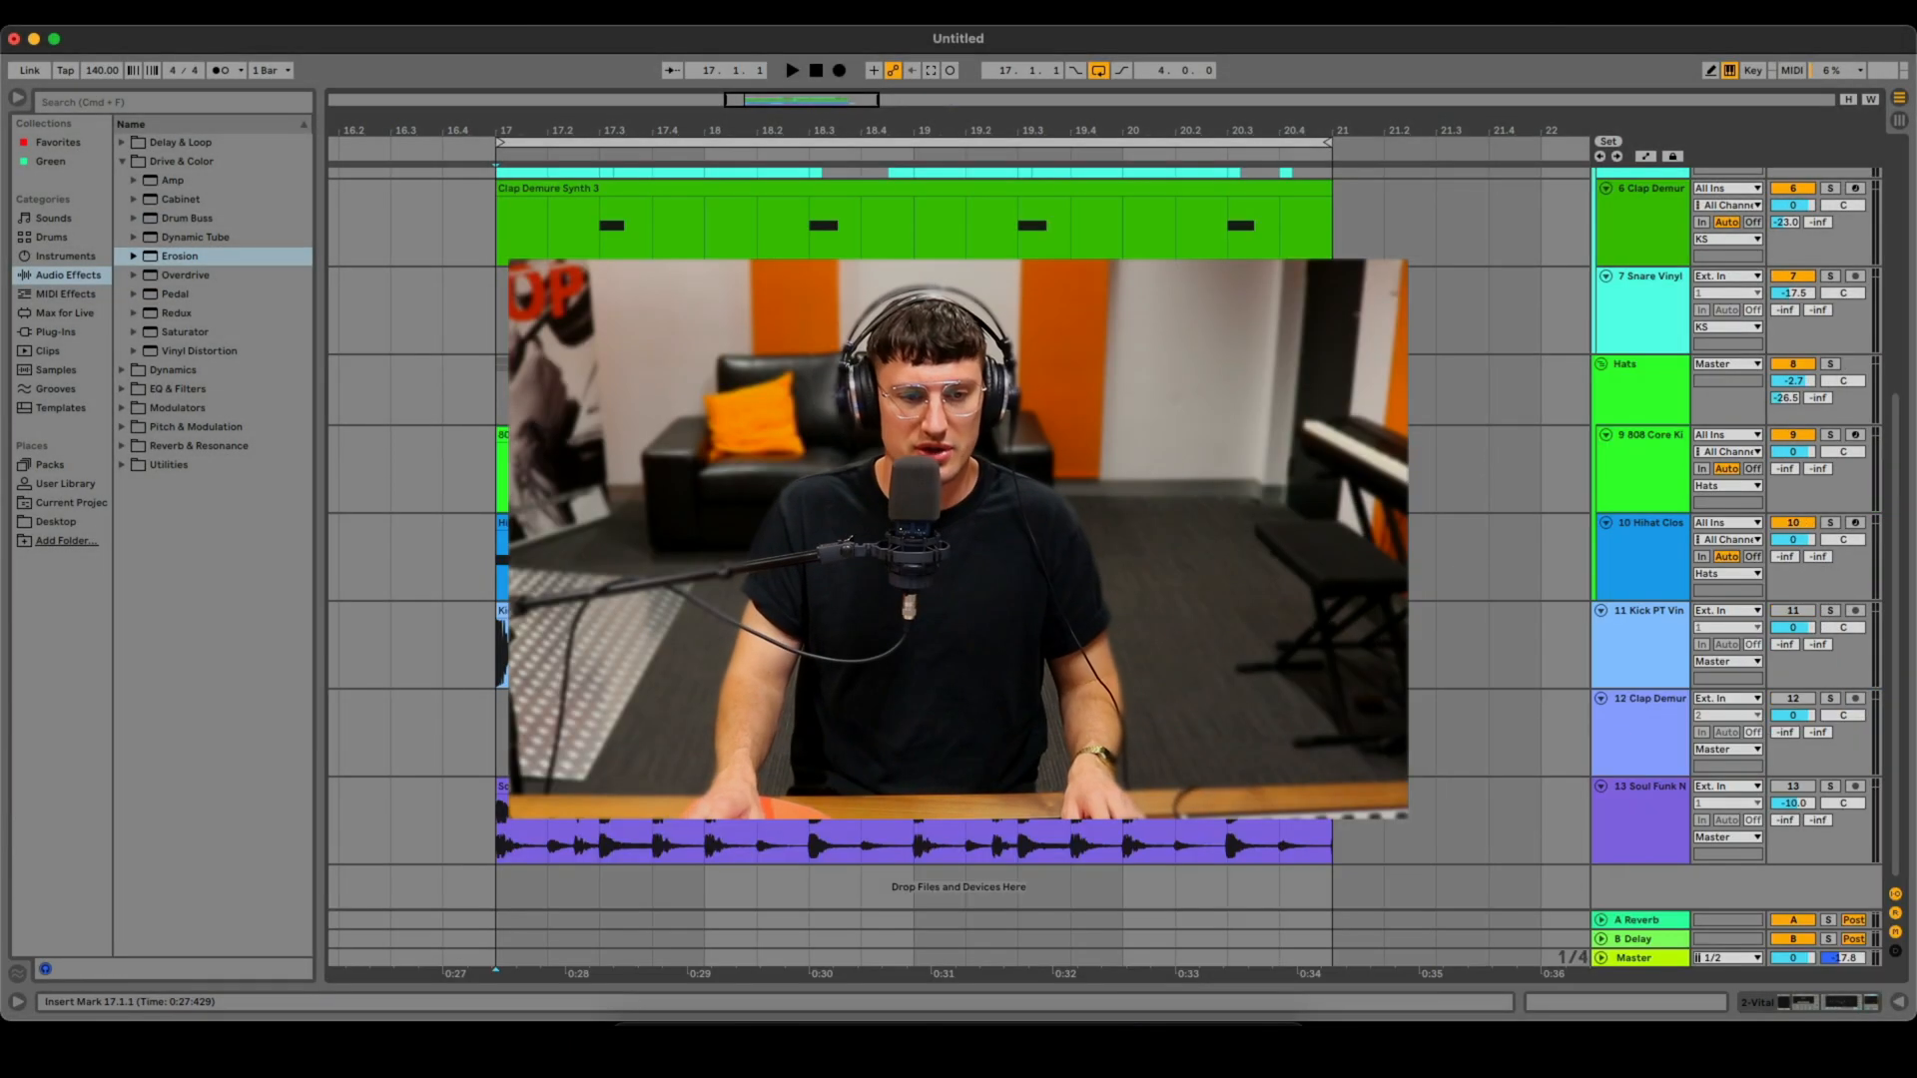
- Play the arrangement from the loop start to listen to the full mix
{"action": "left_click", "coordinate": [483, 316]}
{"action": "key", "text": "space"}
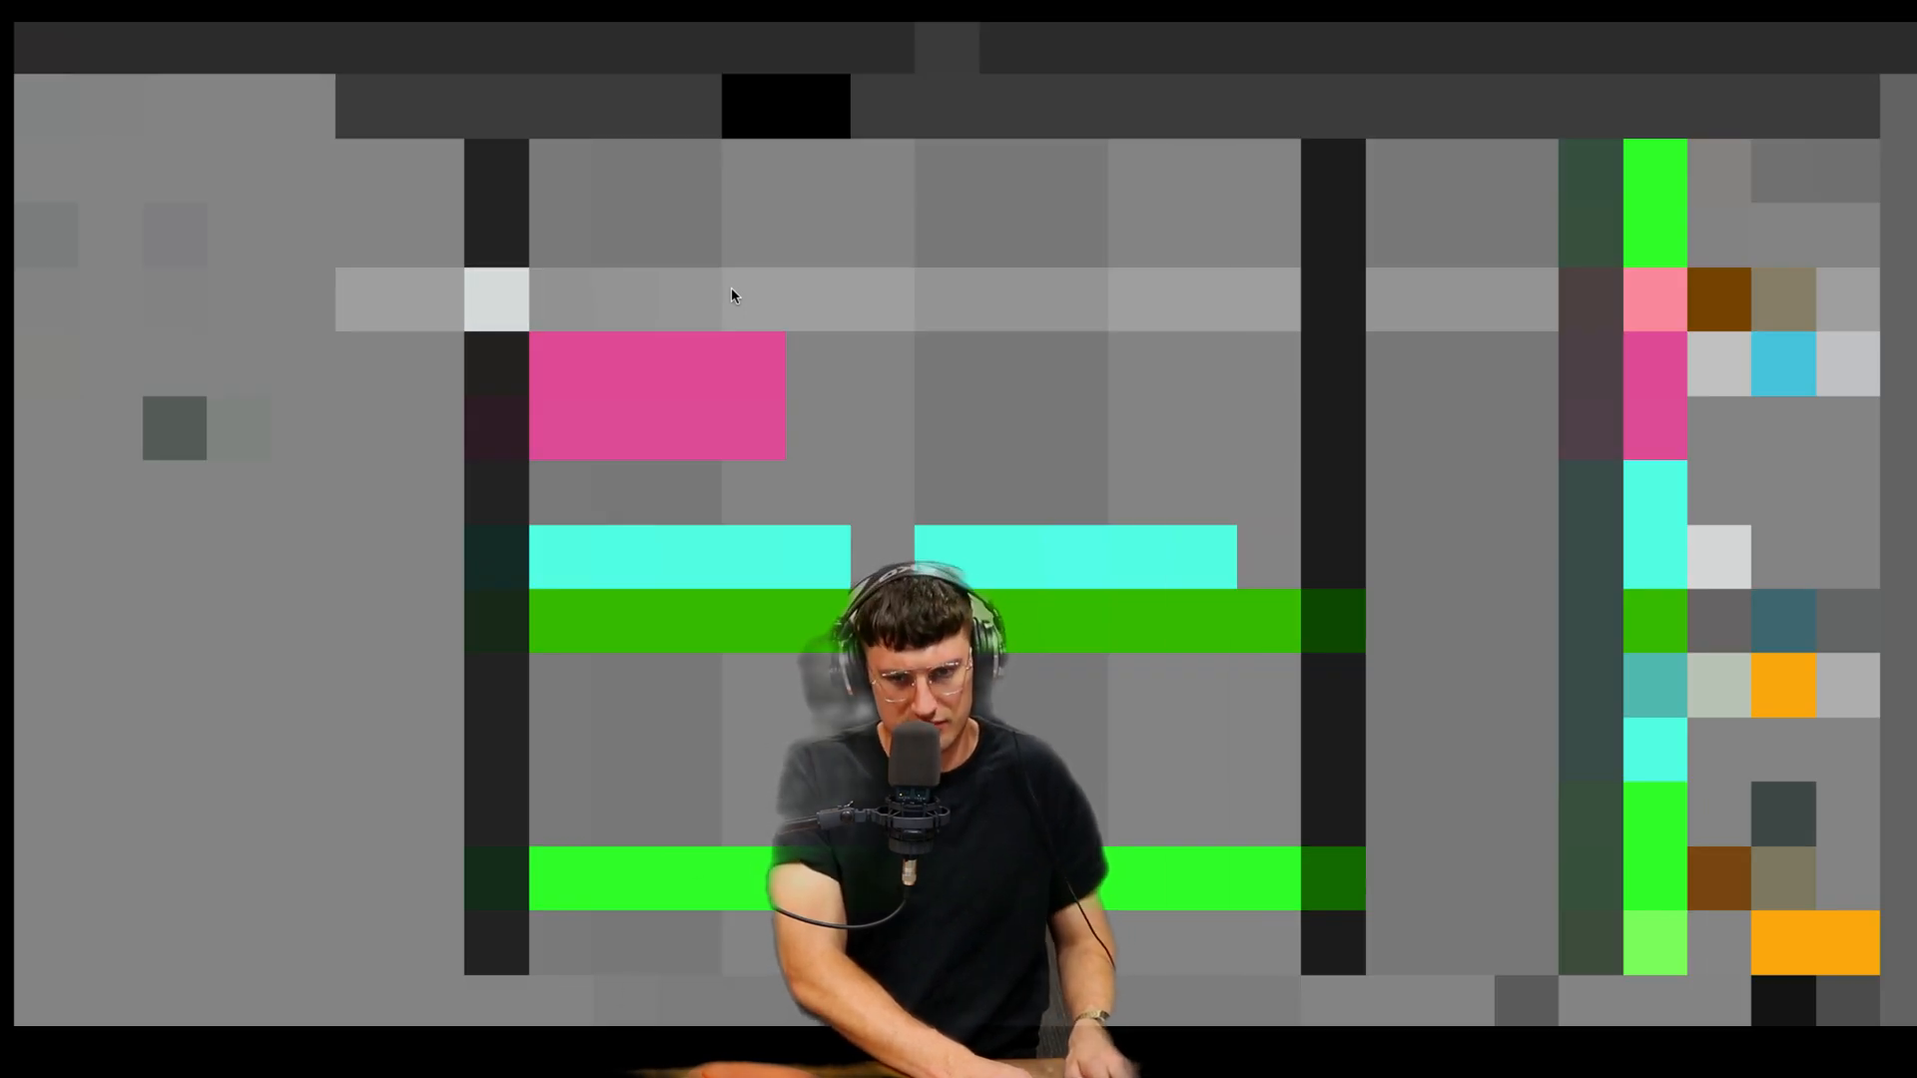
{"action": "key", "text": "space"}
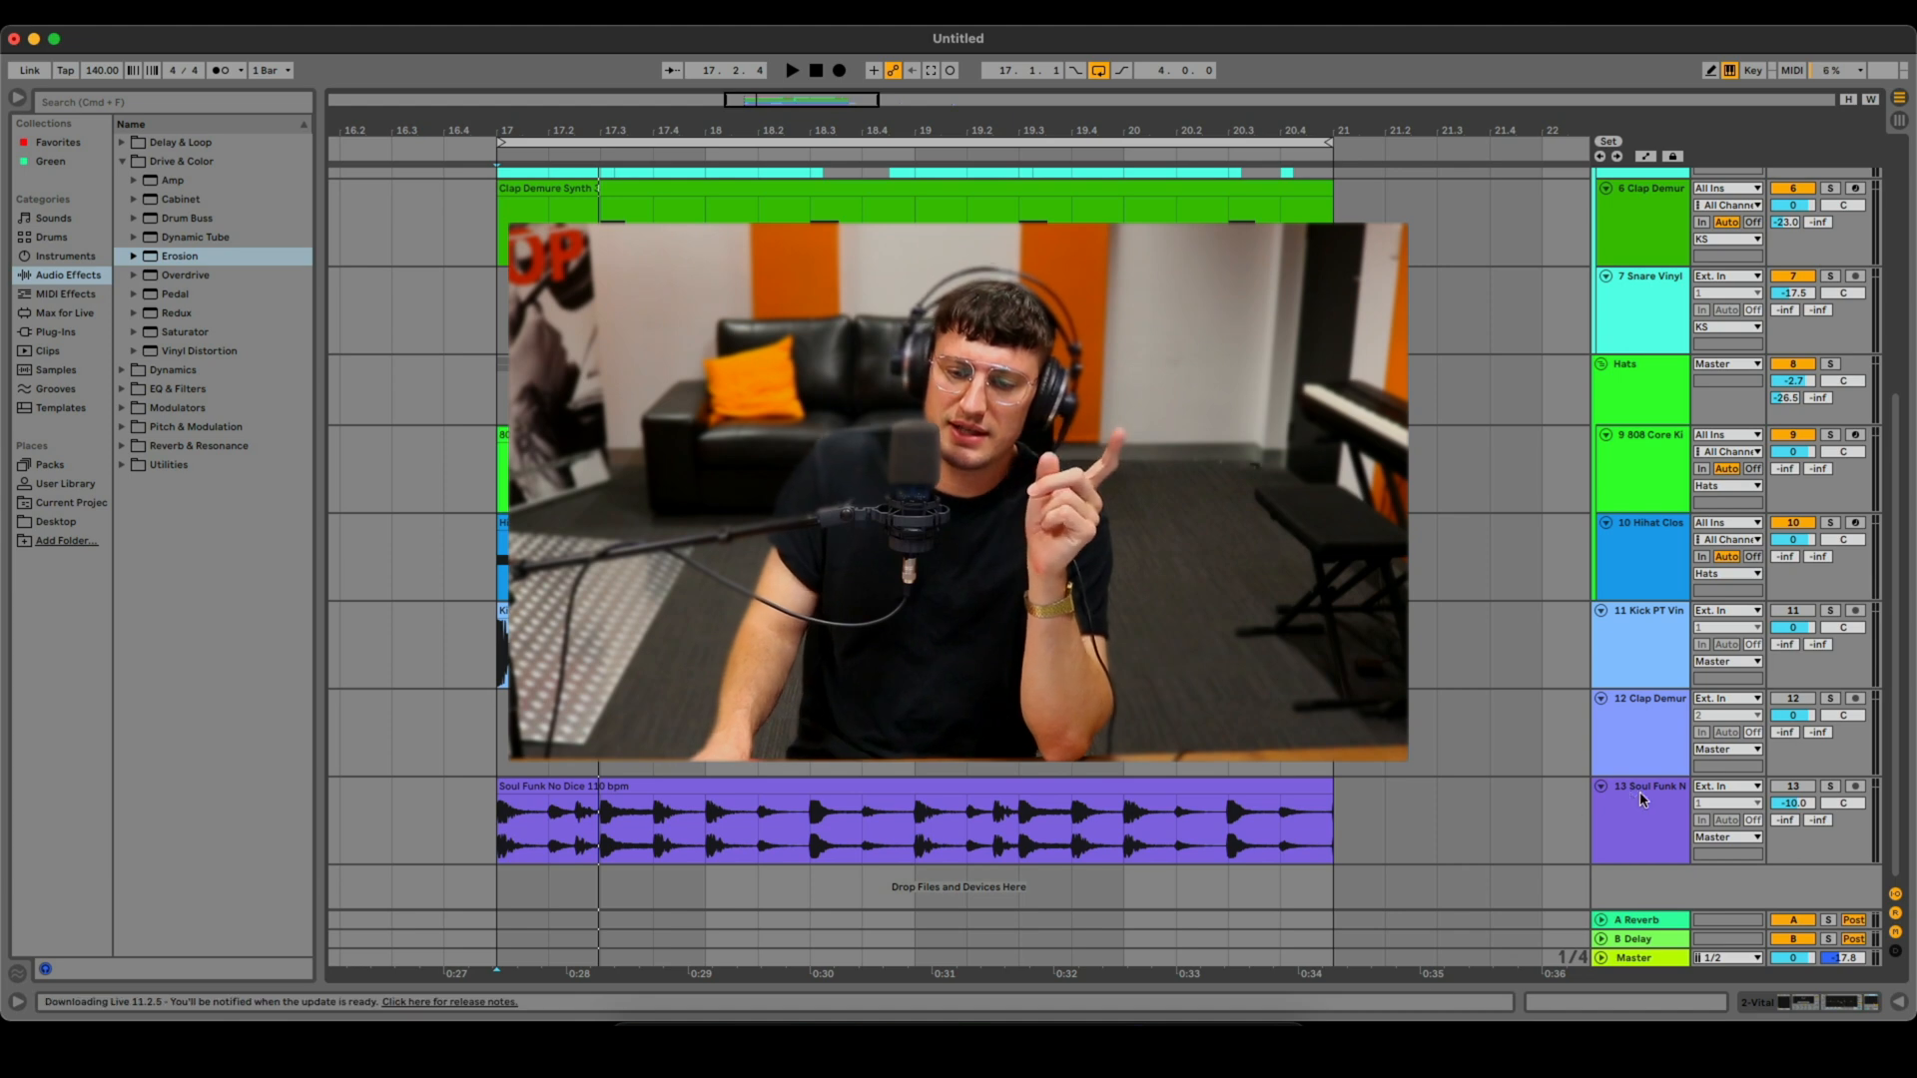
{"action": "left_click", "coordinate": [1802, 789]}
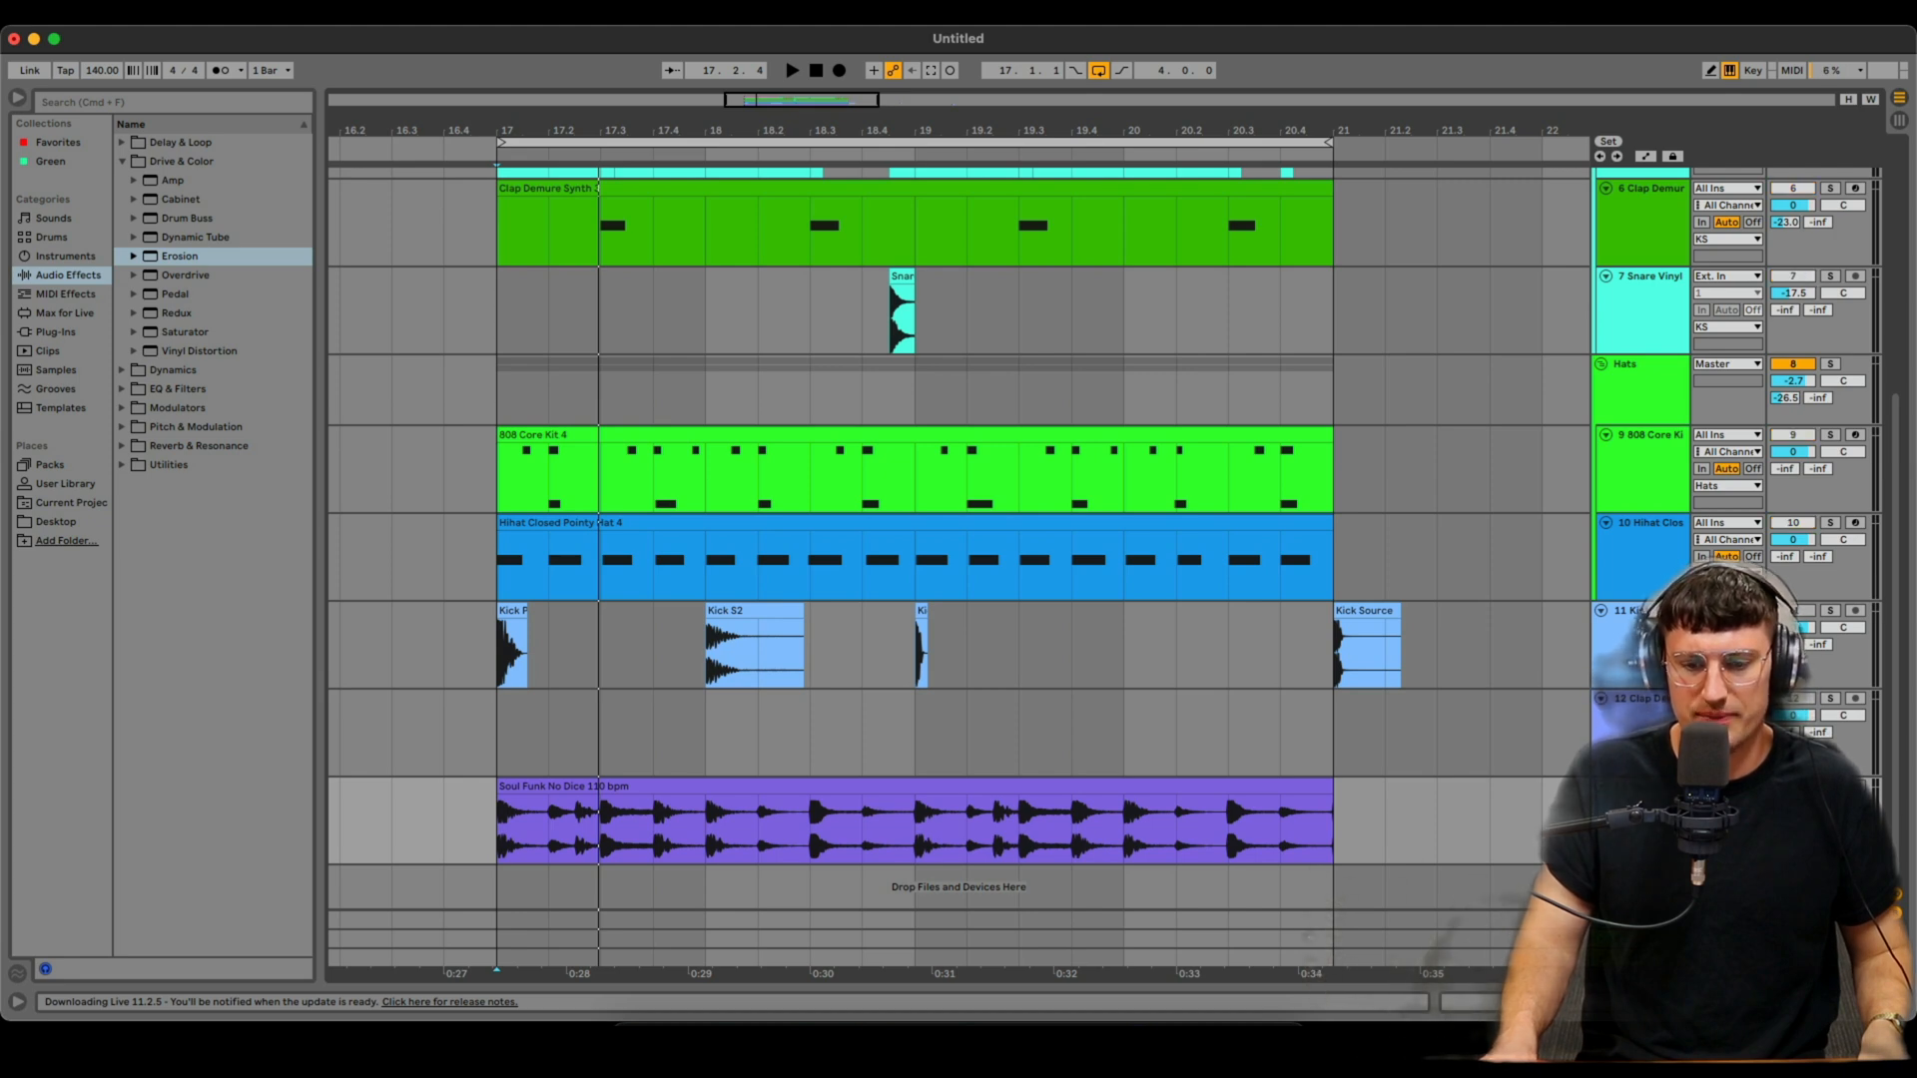
- Open the Soul Funk No Dice 110 bpm clip in the clip editor
{"action": "double_click", "coordinate": [1185, 788]}
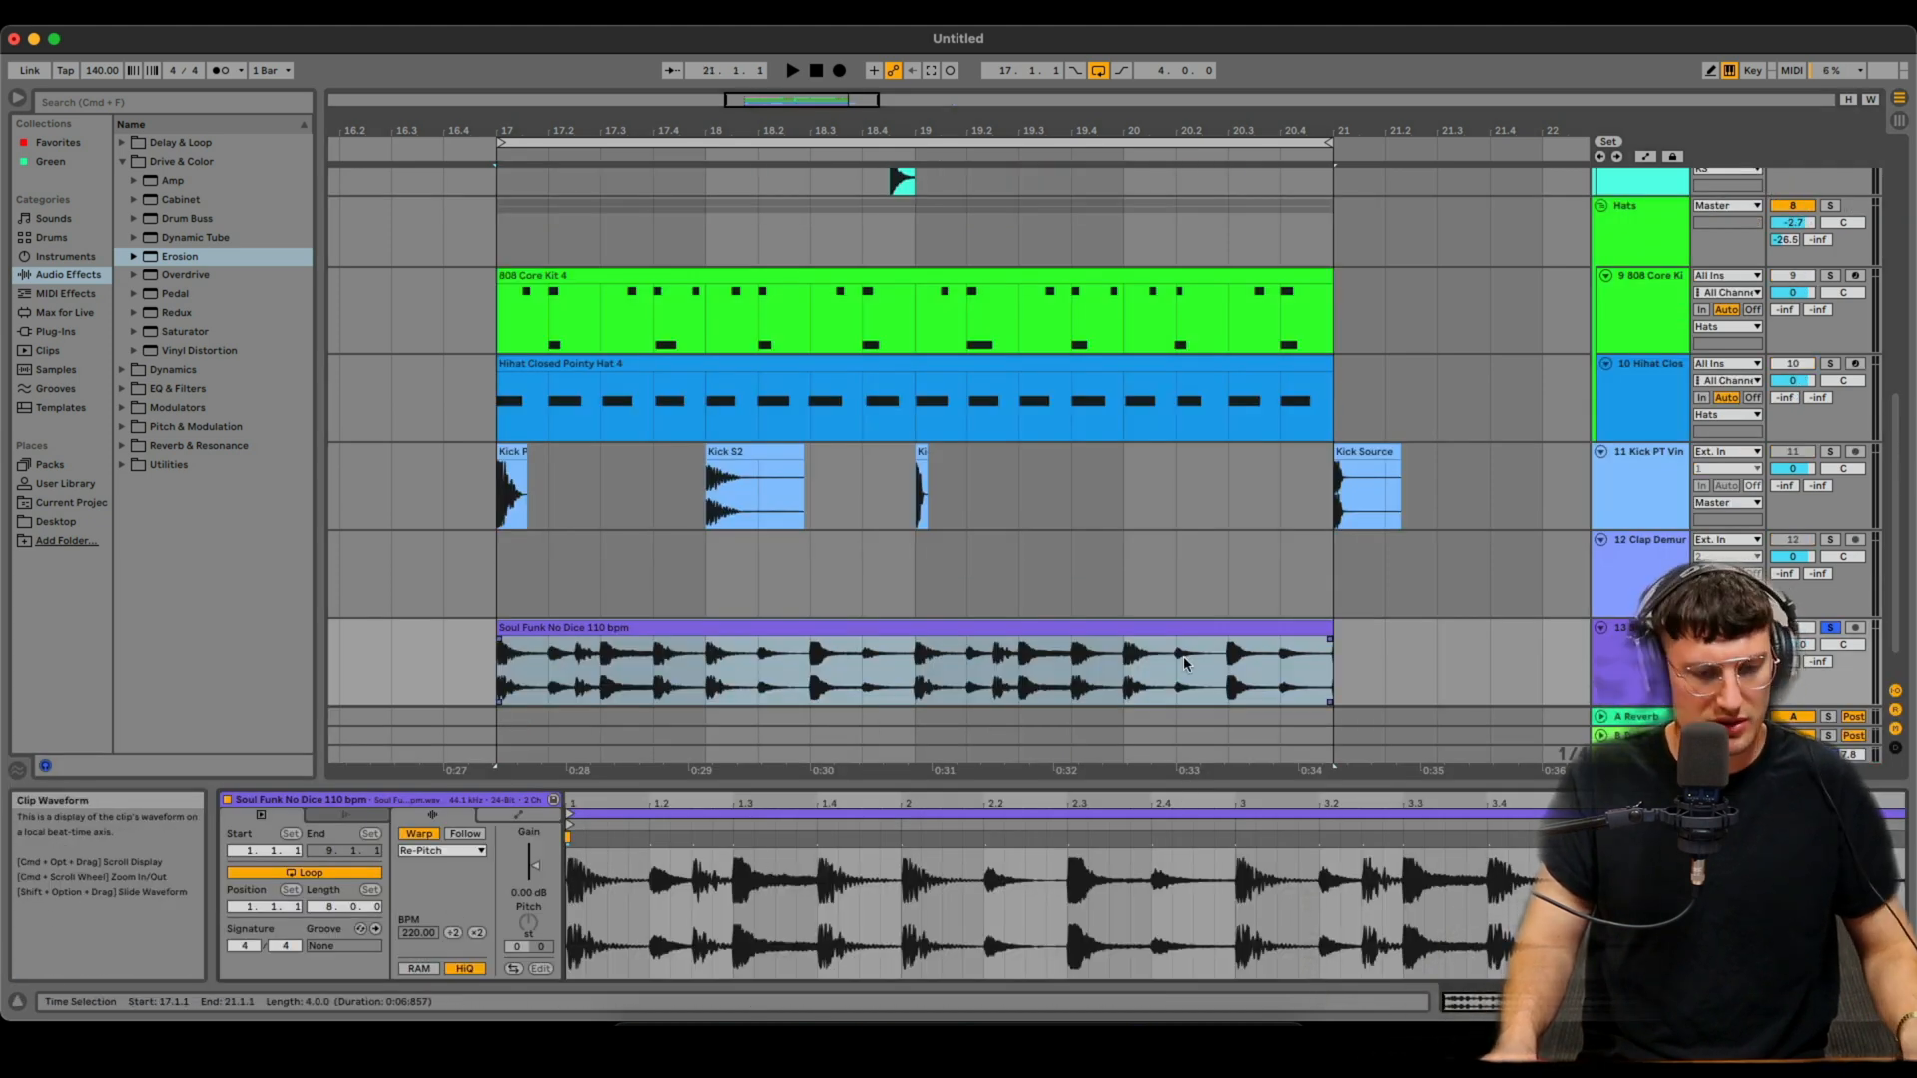
{"action": "key", "text": "shift+Tab"}
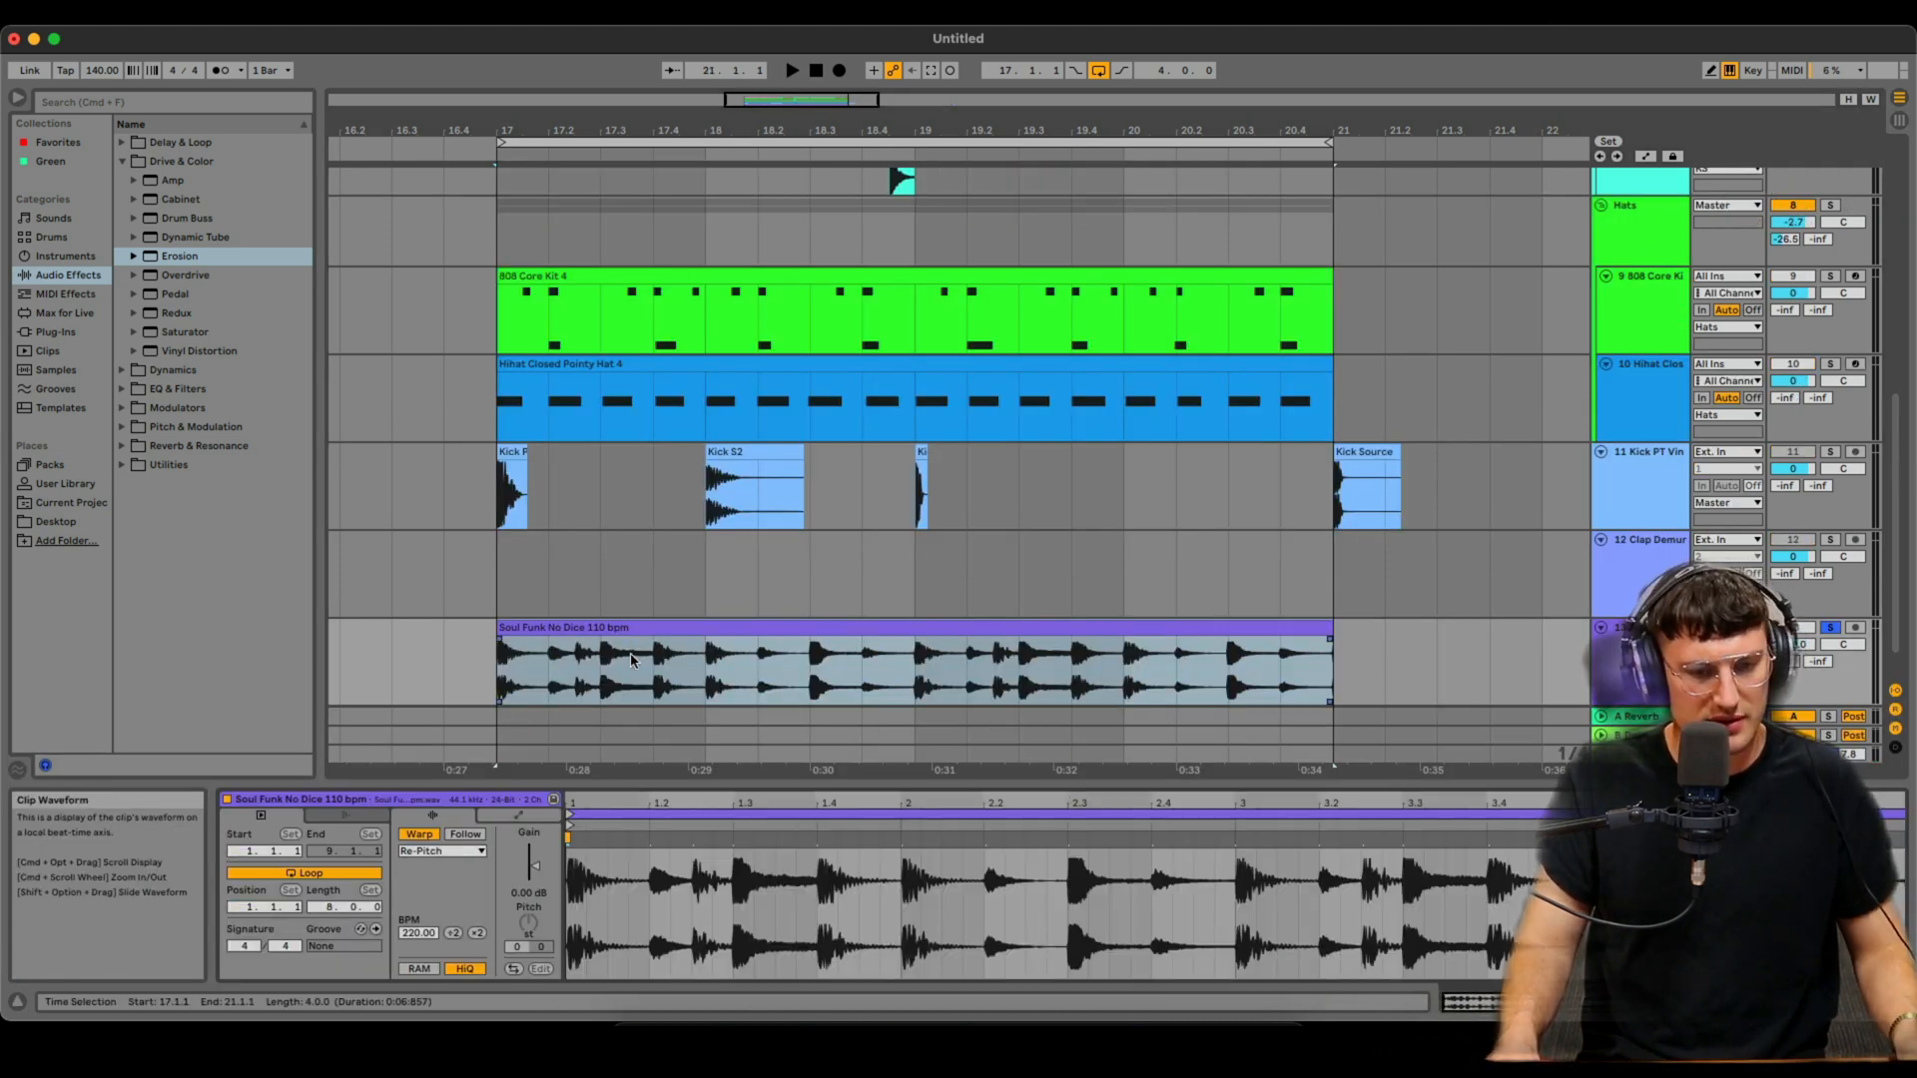
{"action": "left_click", "coordinate": [634, 643]}
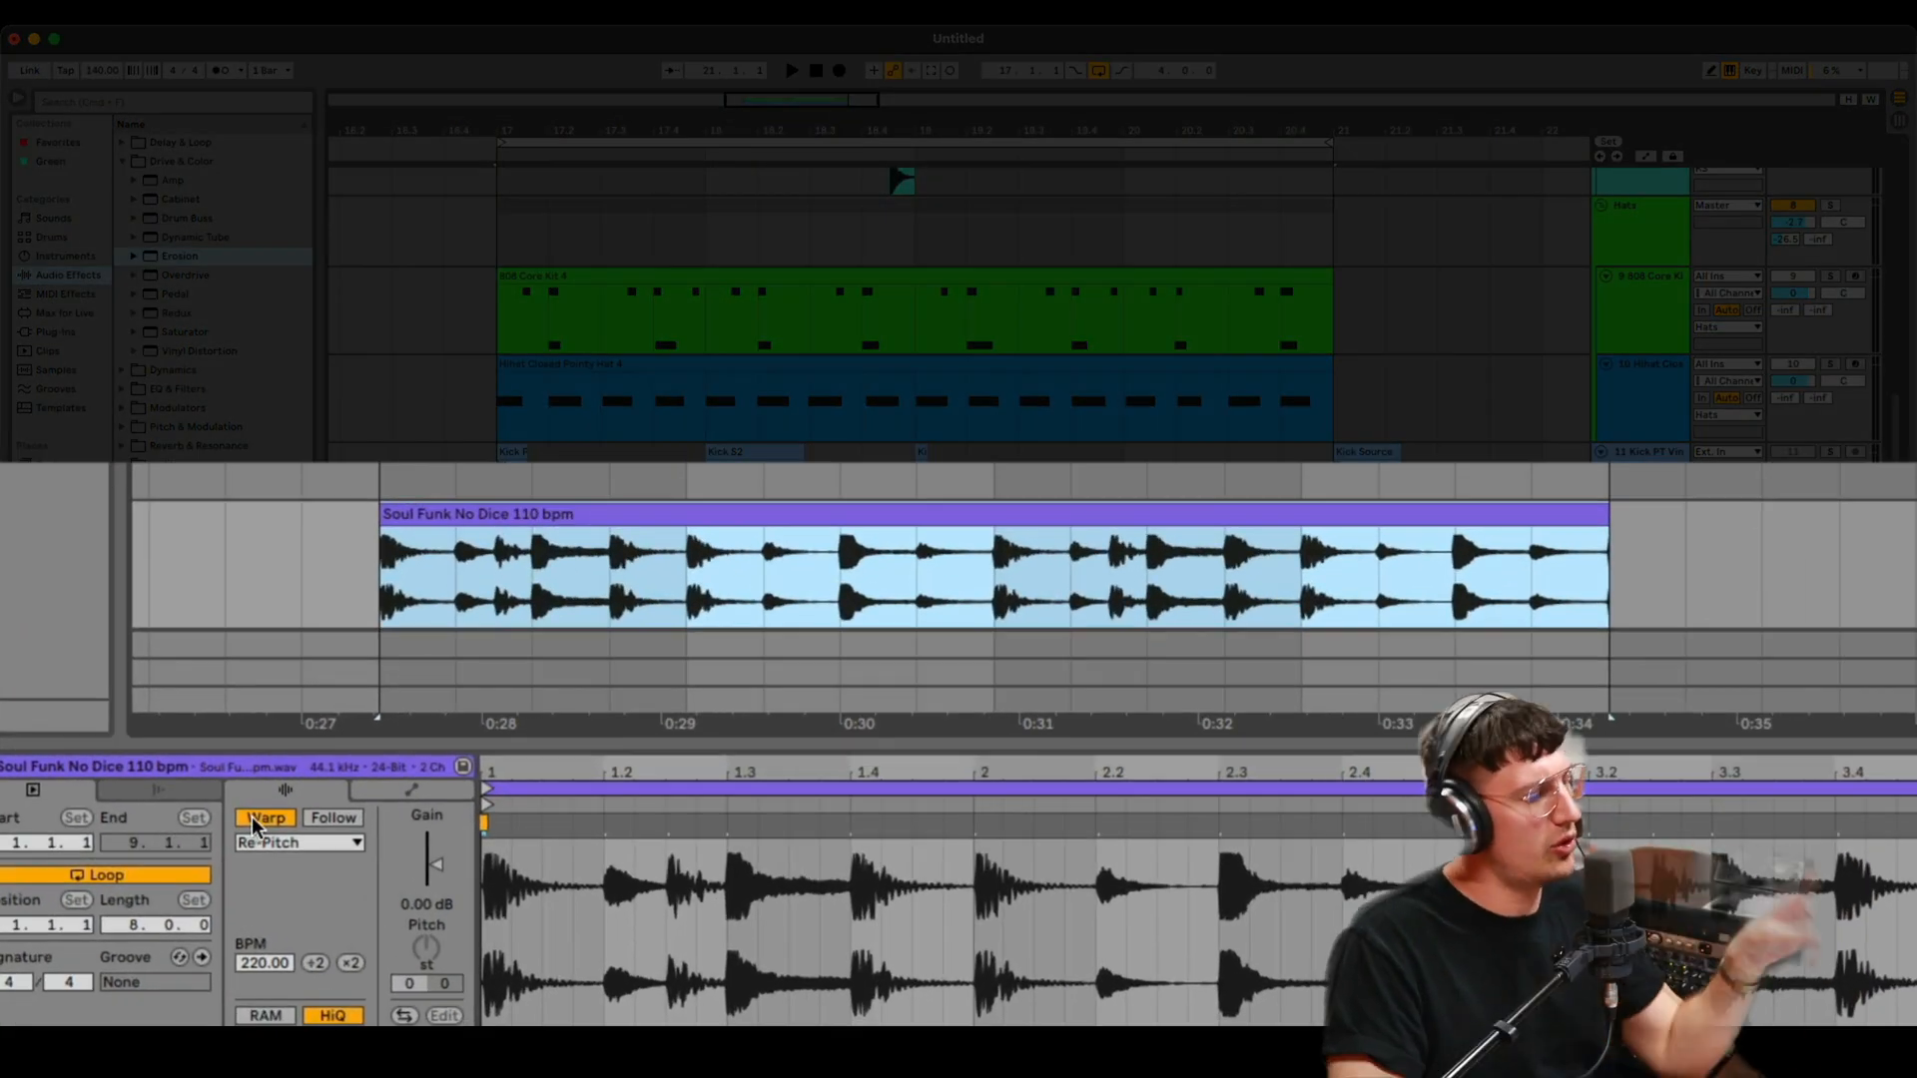
- Set the clip's warp mode to Beats and play it back
{"action": "left_click", "coordinate": [267, 839]}
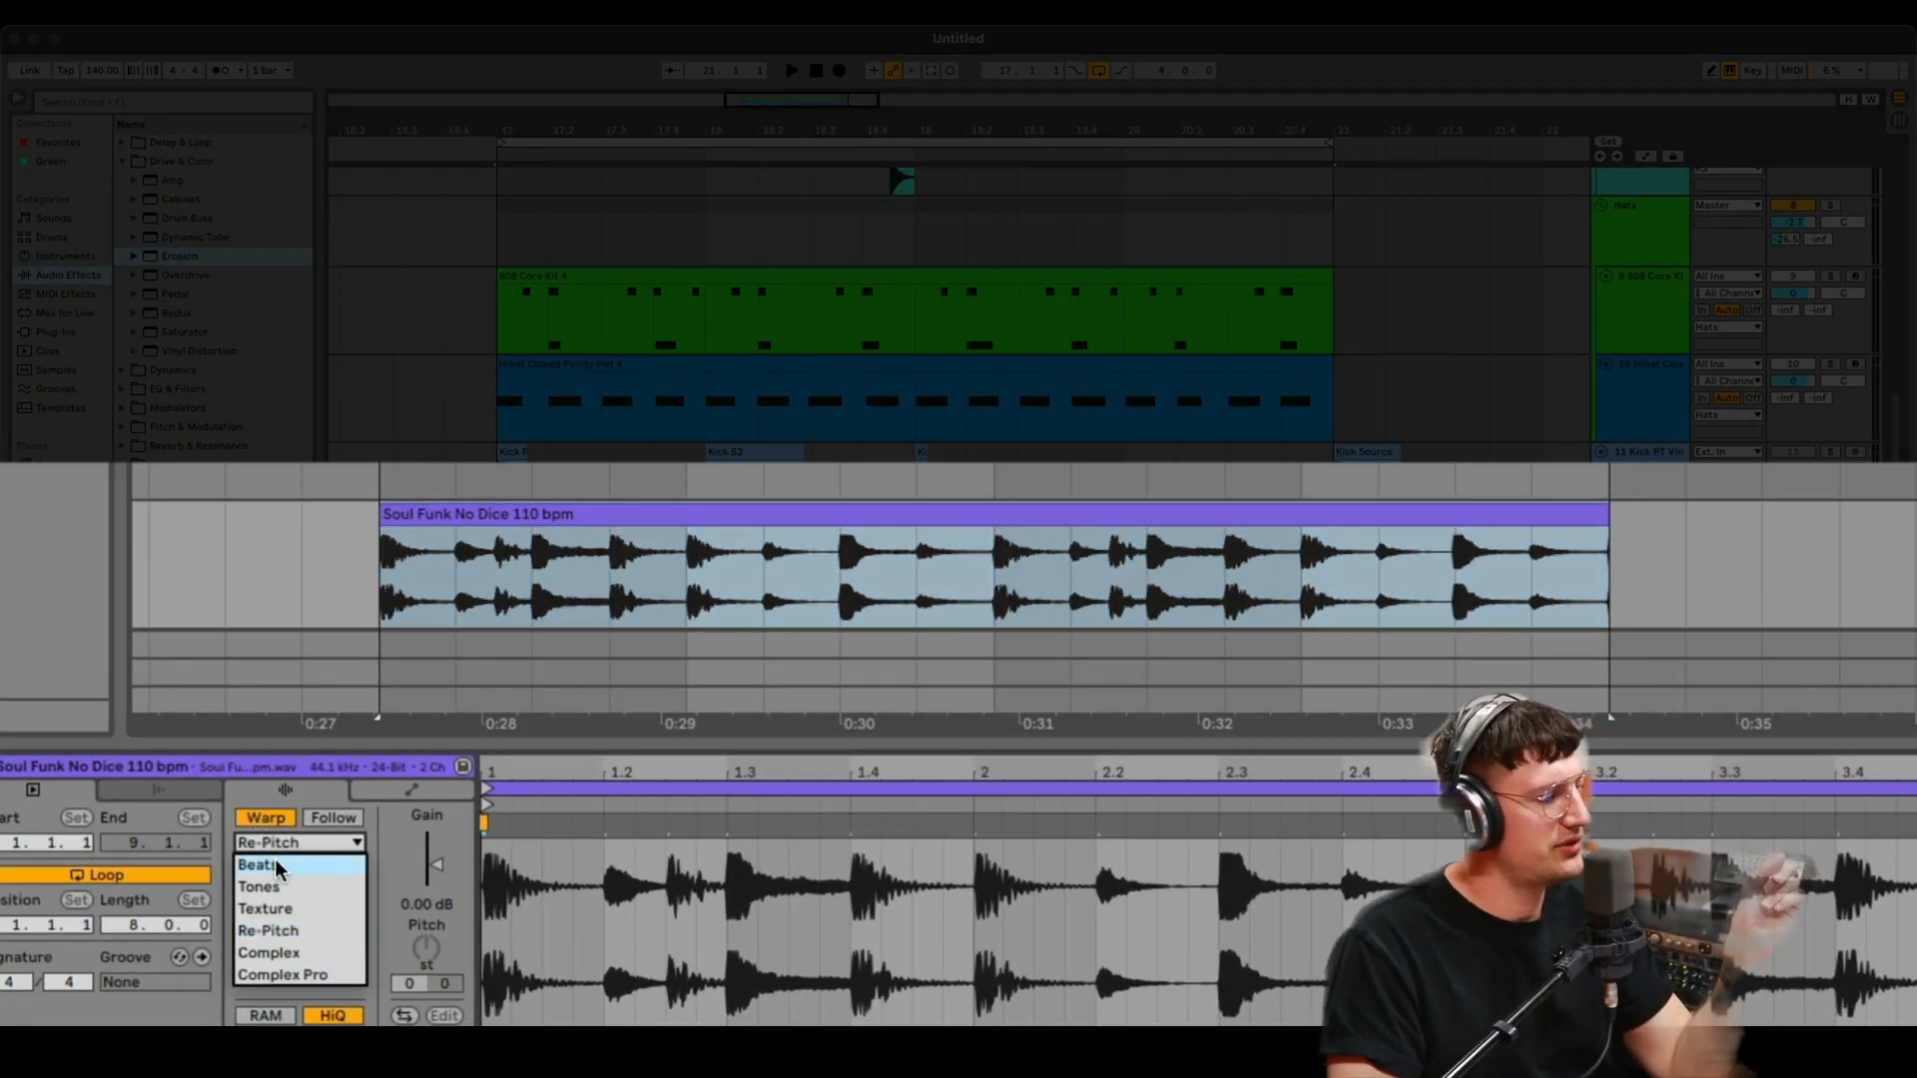
{"action": "left_click", "coordinate": [274, 862]}
{"action": "left_click", "coordinate": [398, 573]}
{"action": "key", "text": "space"}
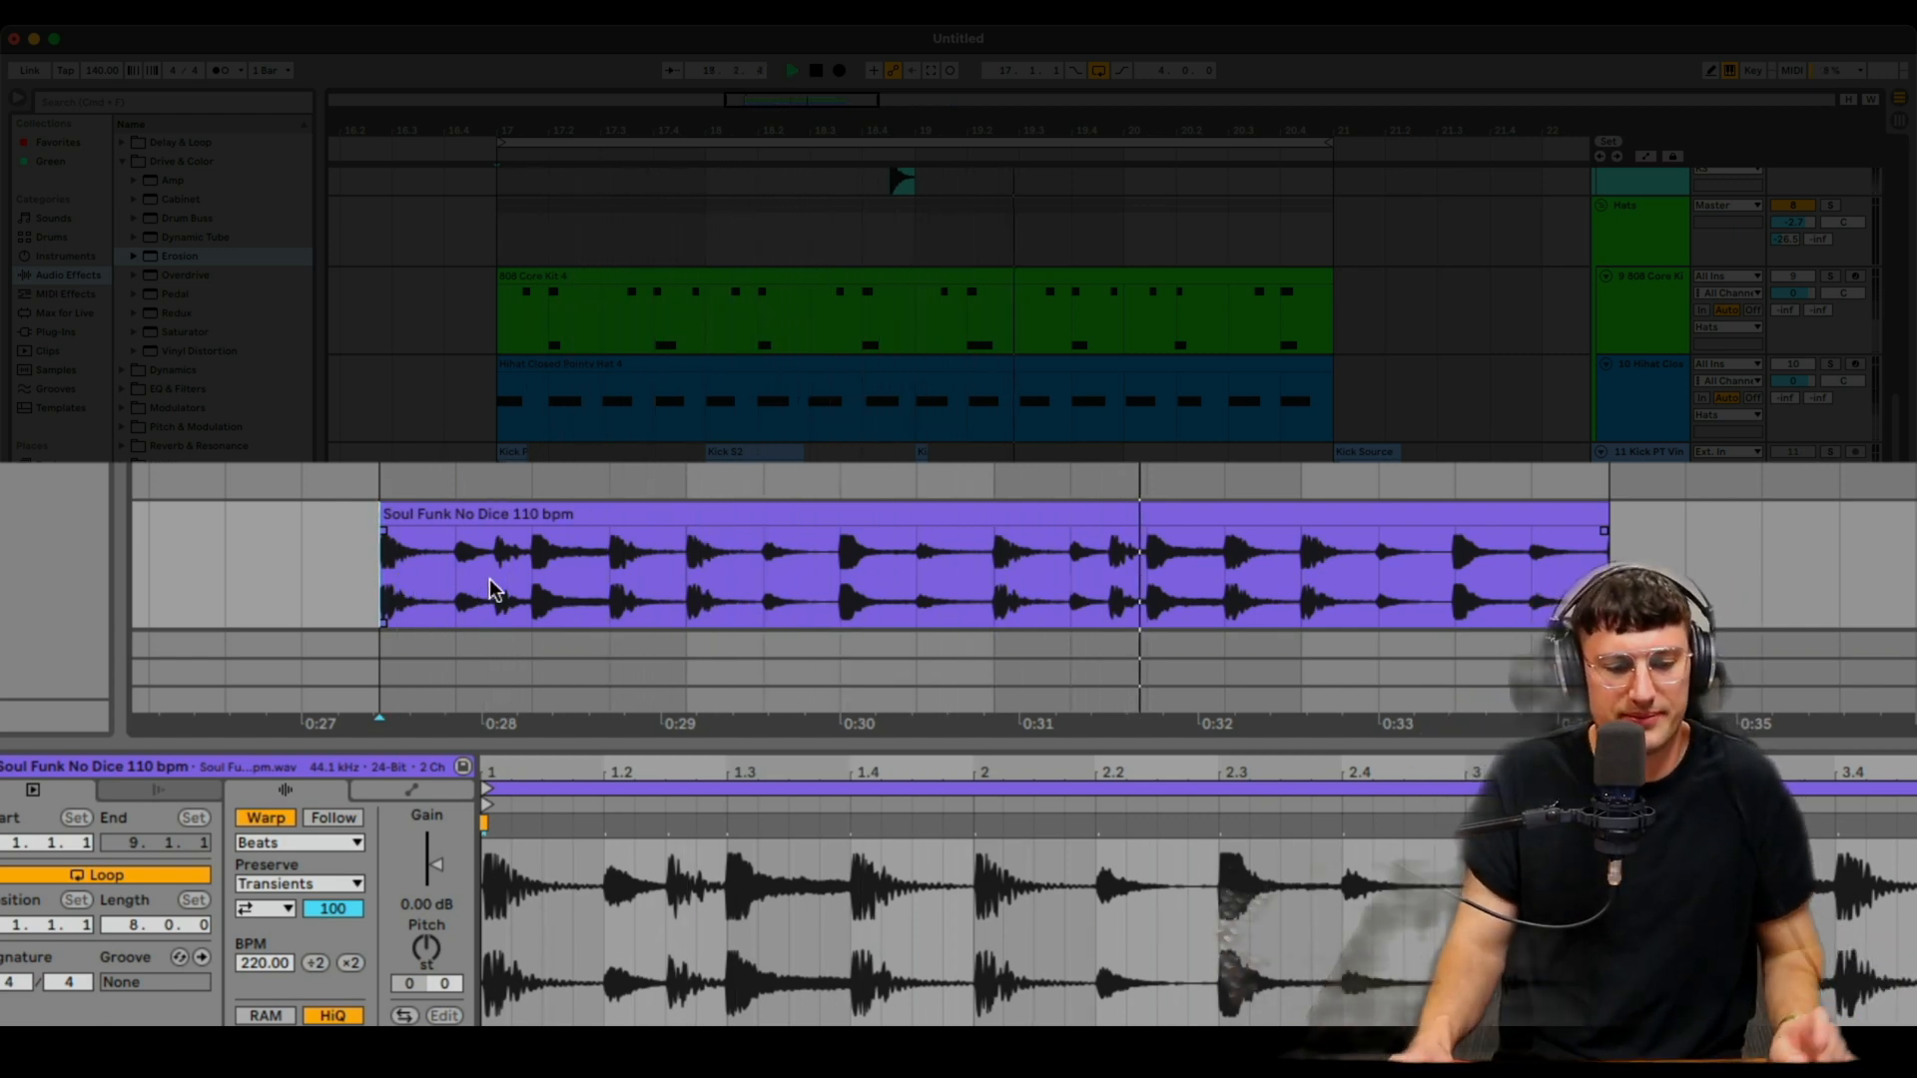
- Set the clip's warp mode back to Re-Pitch and play it back
{"action": "left_click", "coordinate": [281, 845]}
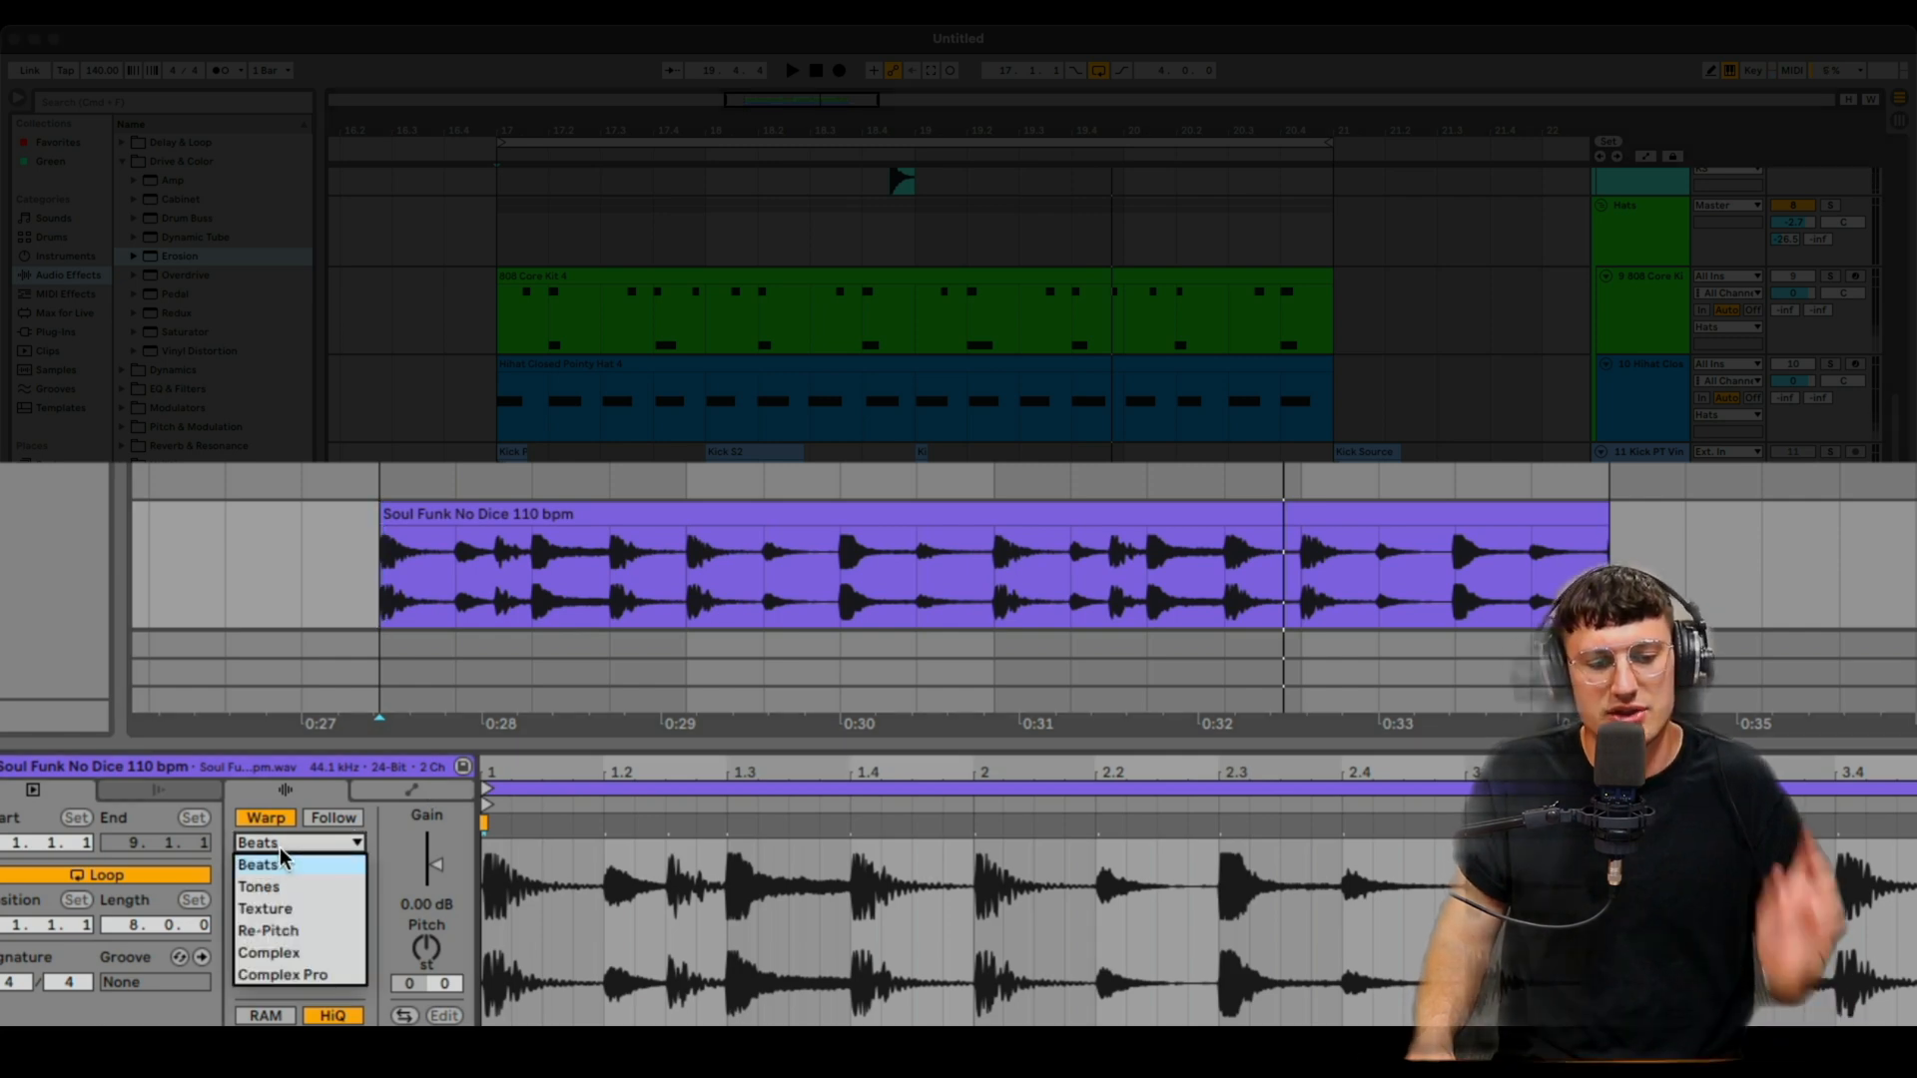
{"action": "left_click", "coordinate": [289, 934]}
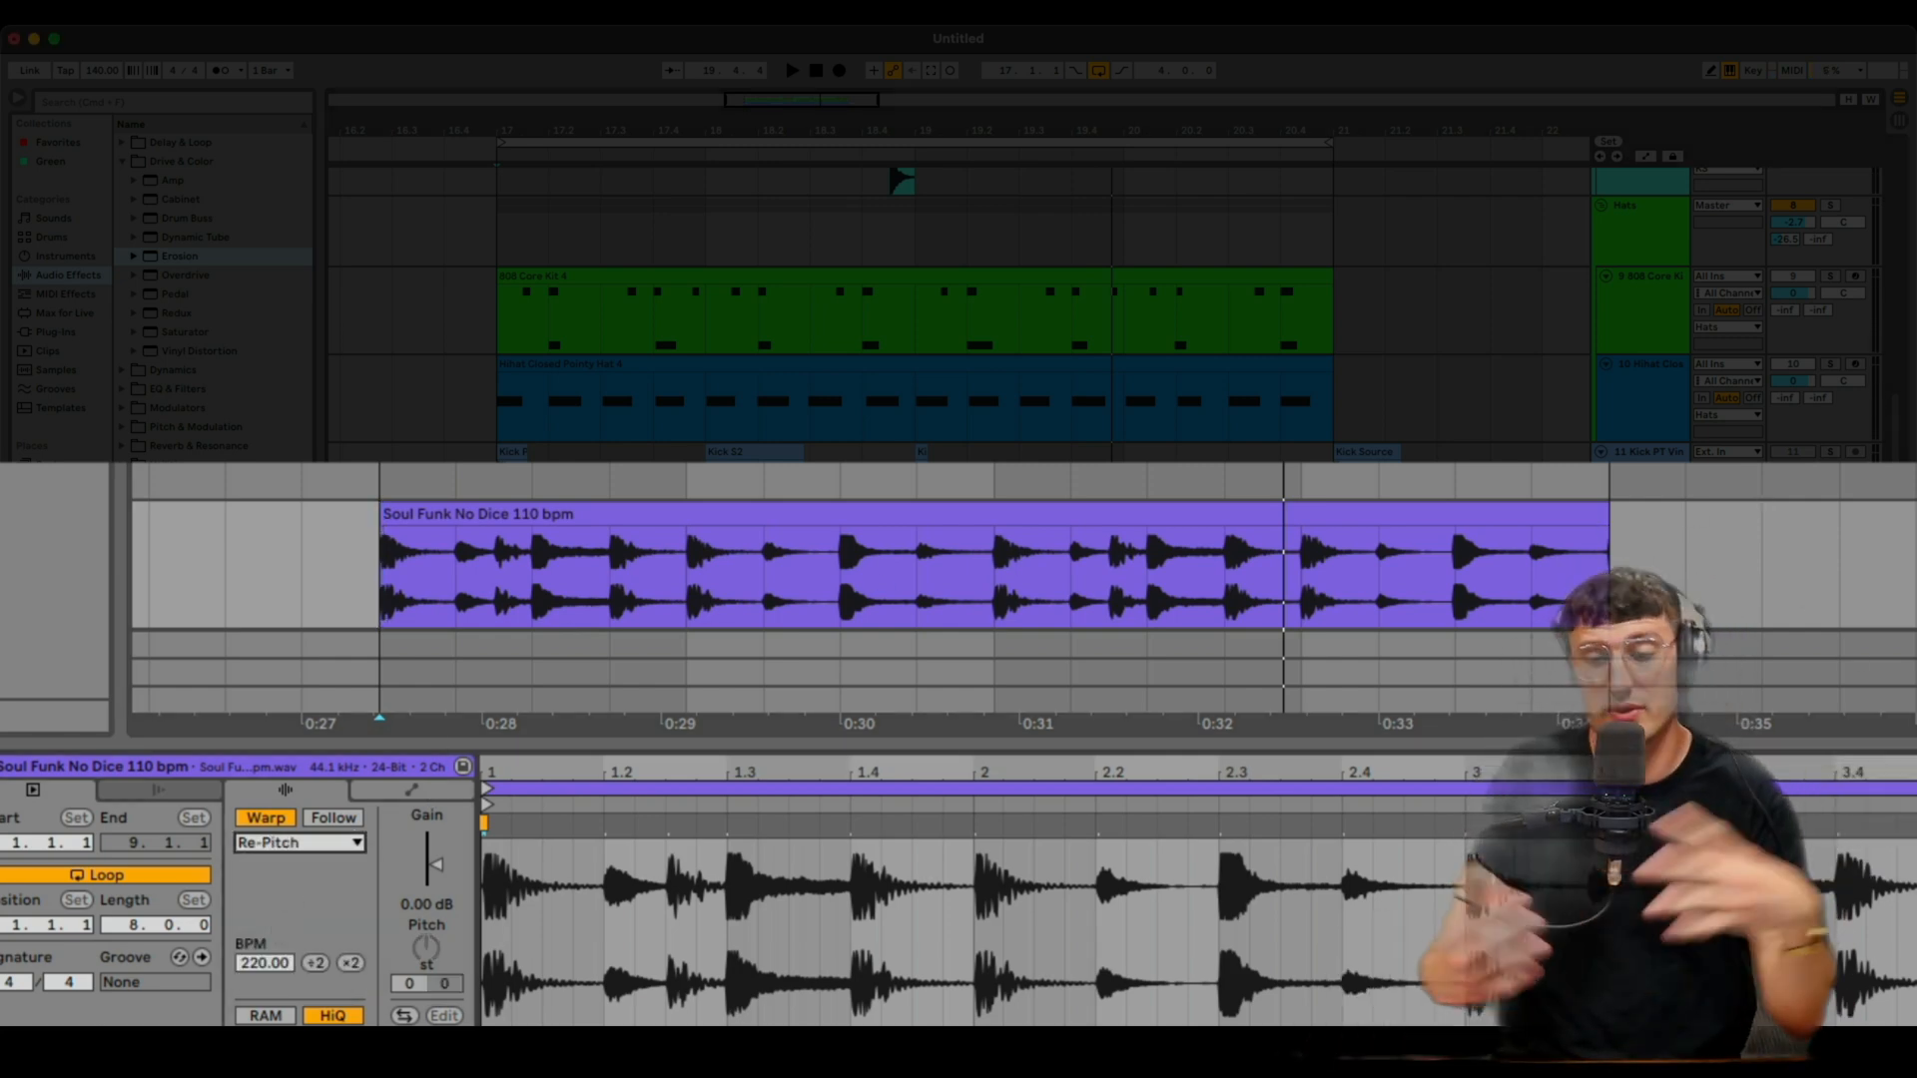
{"action": "key", "text": "space"}
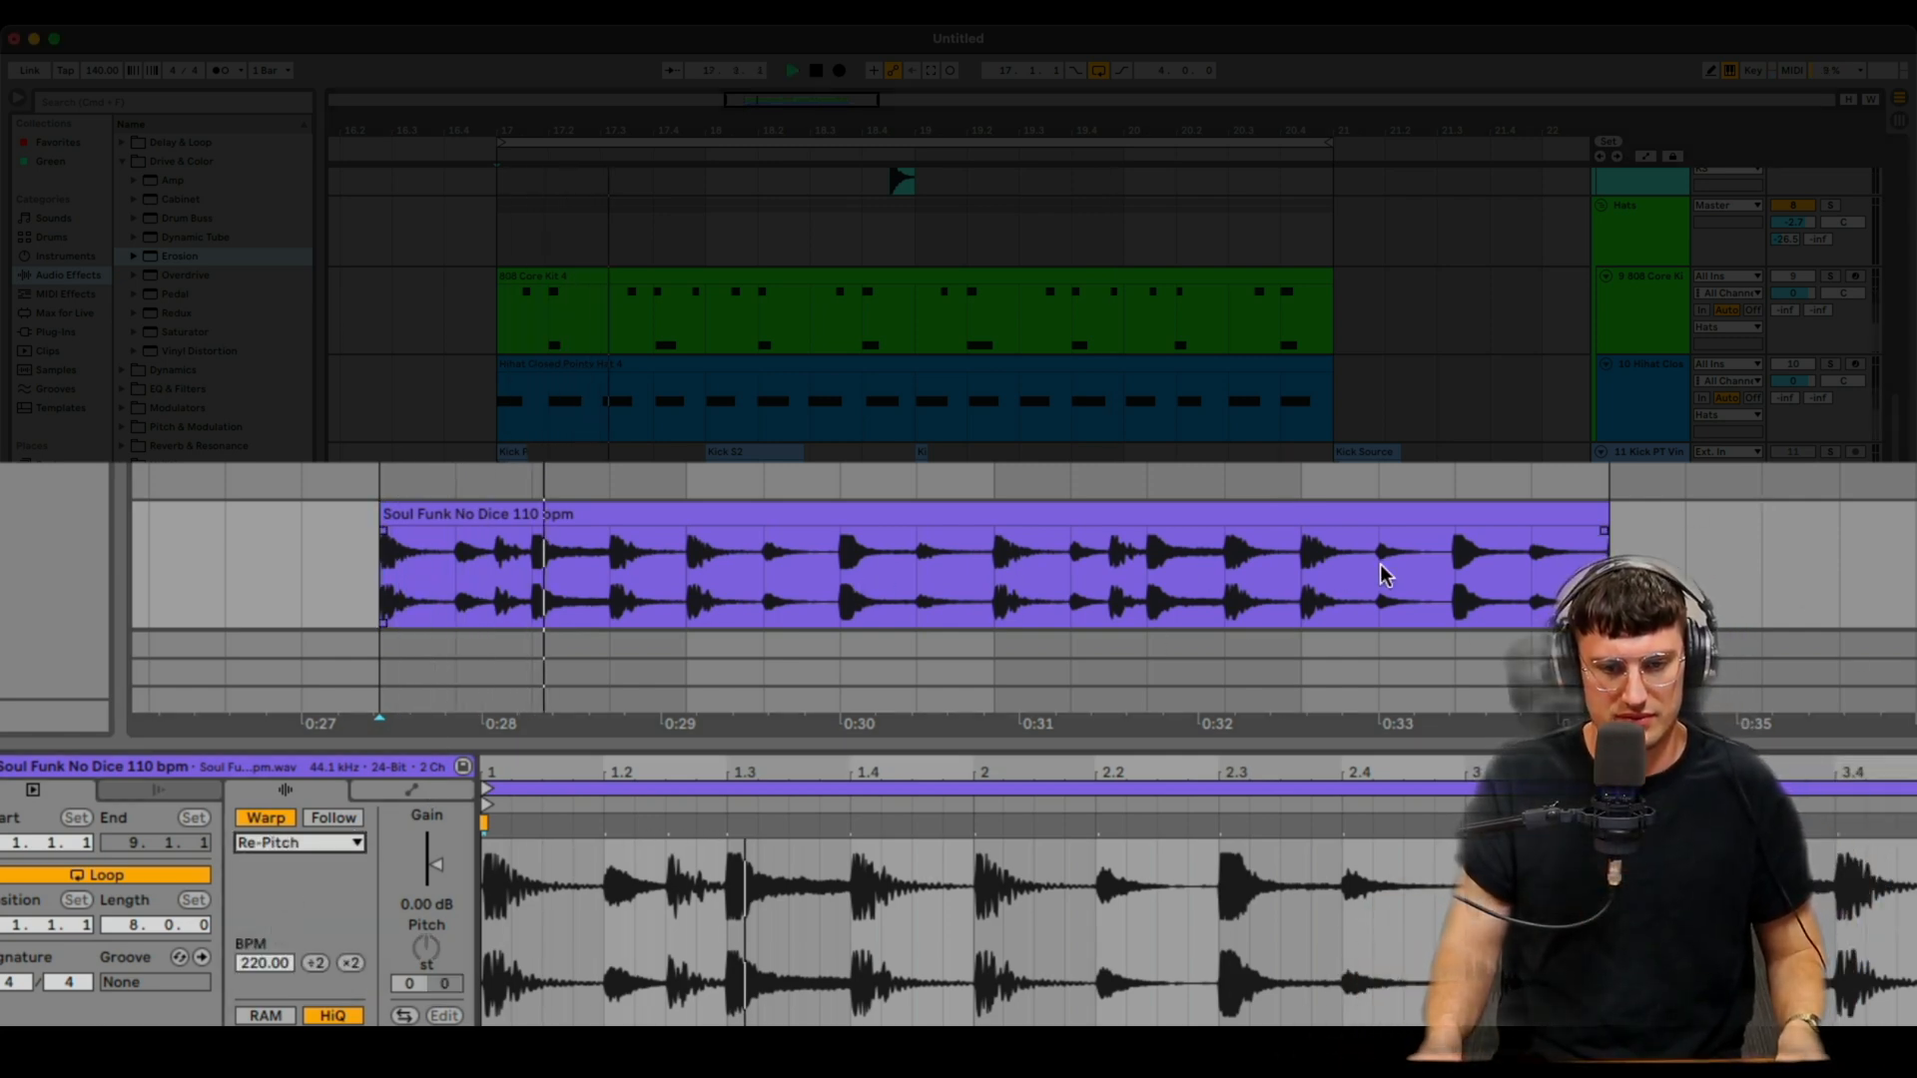
- Show the loop track's Drum Buss and Compressor devices and play the arrangement
{"action": "left_click", "coordinate": [312, 663]}
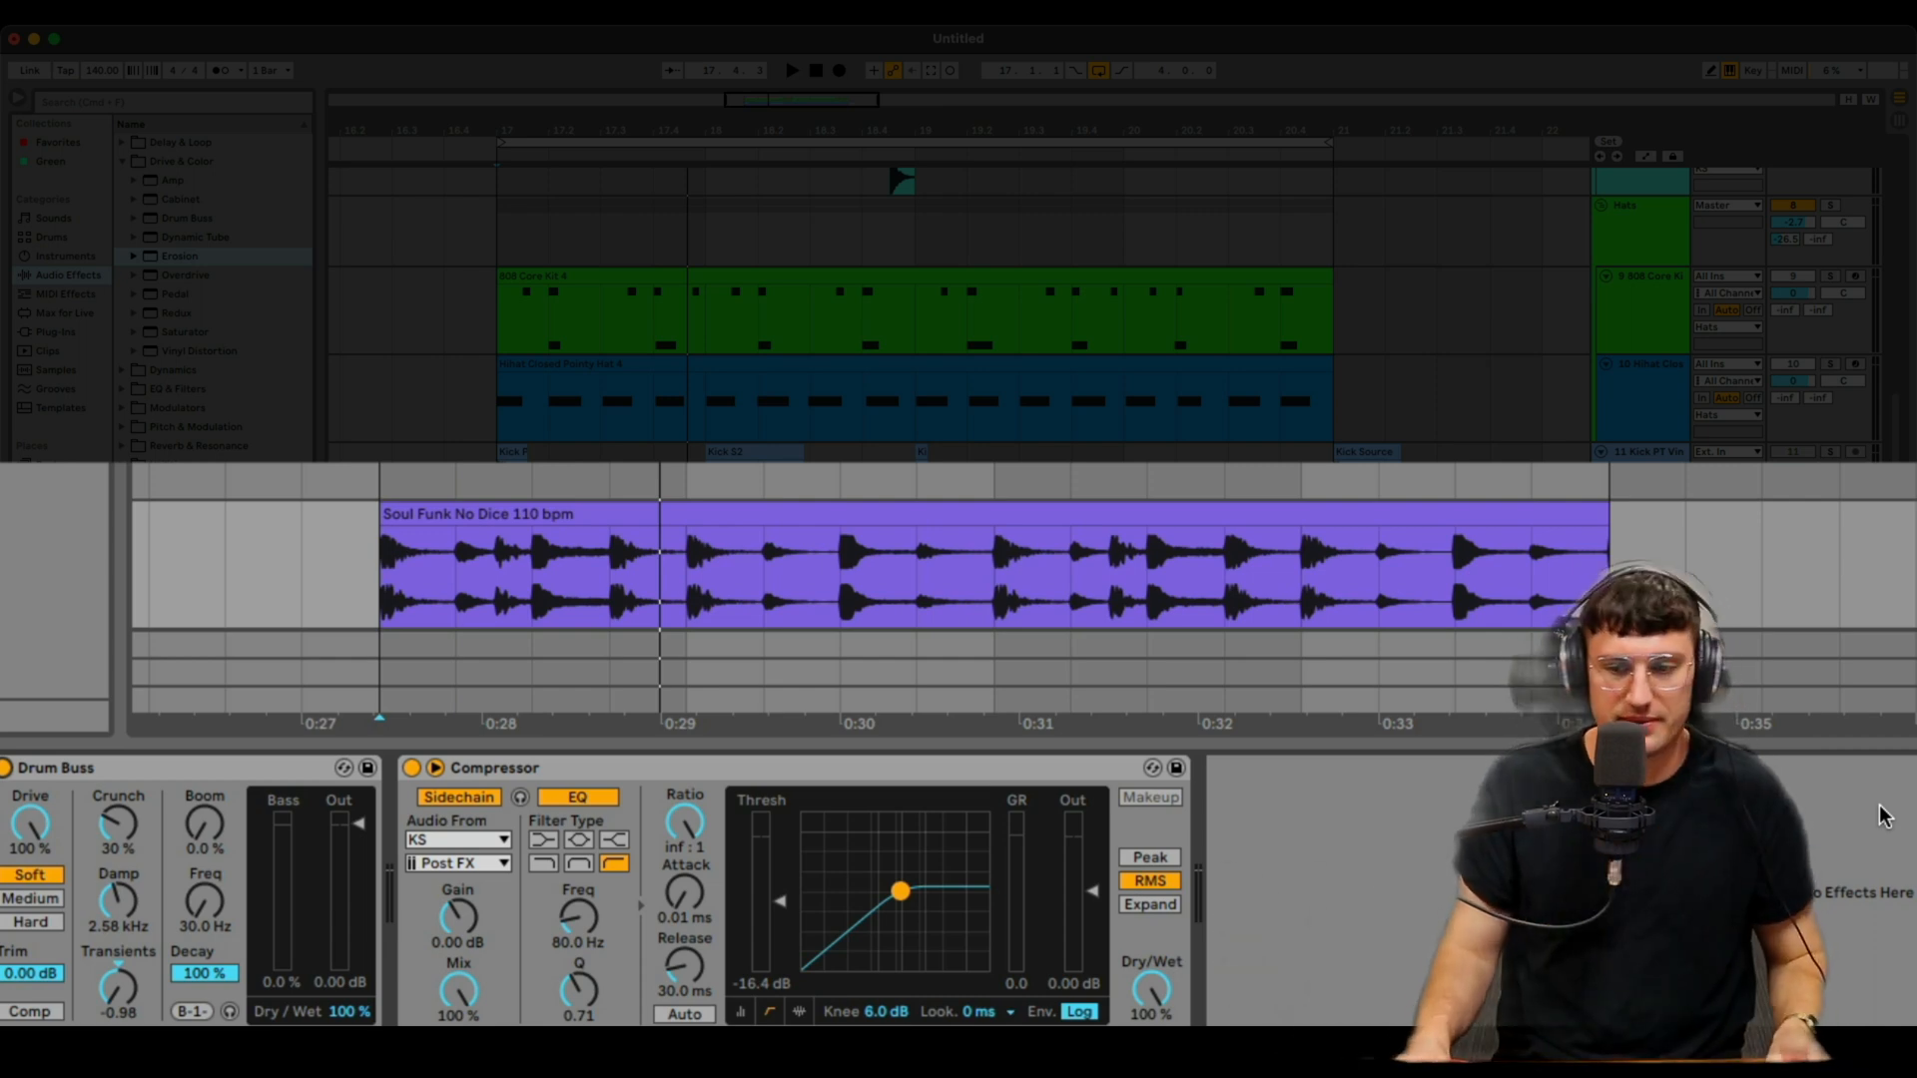
{"action": "key", "text": "space"}
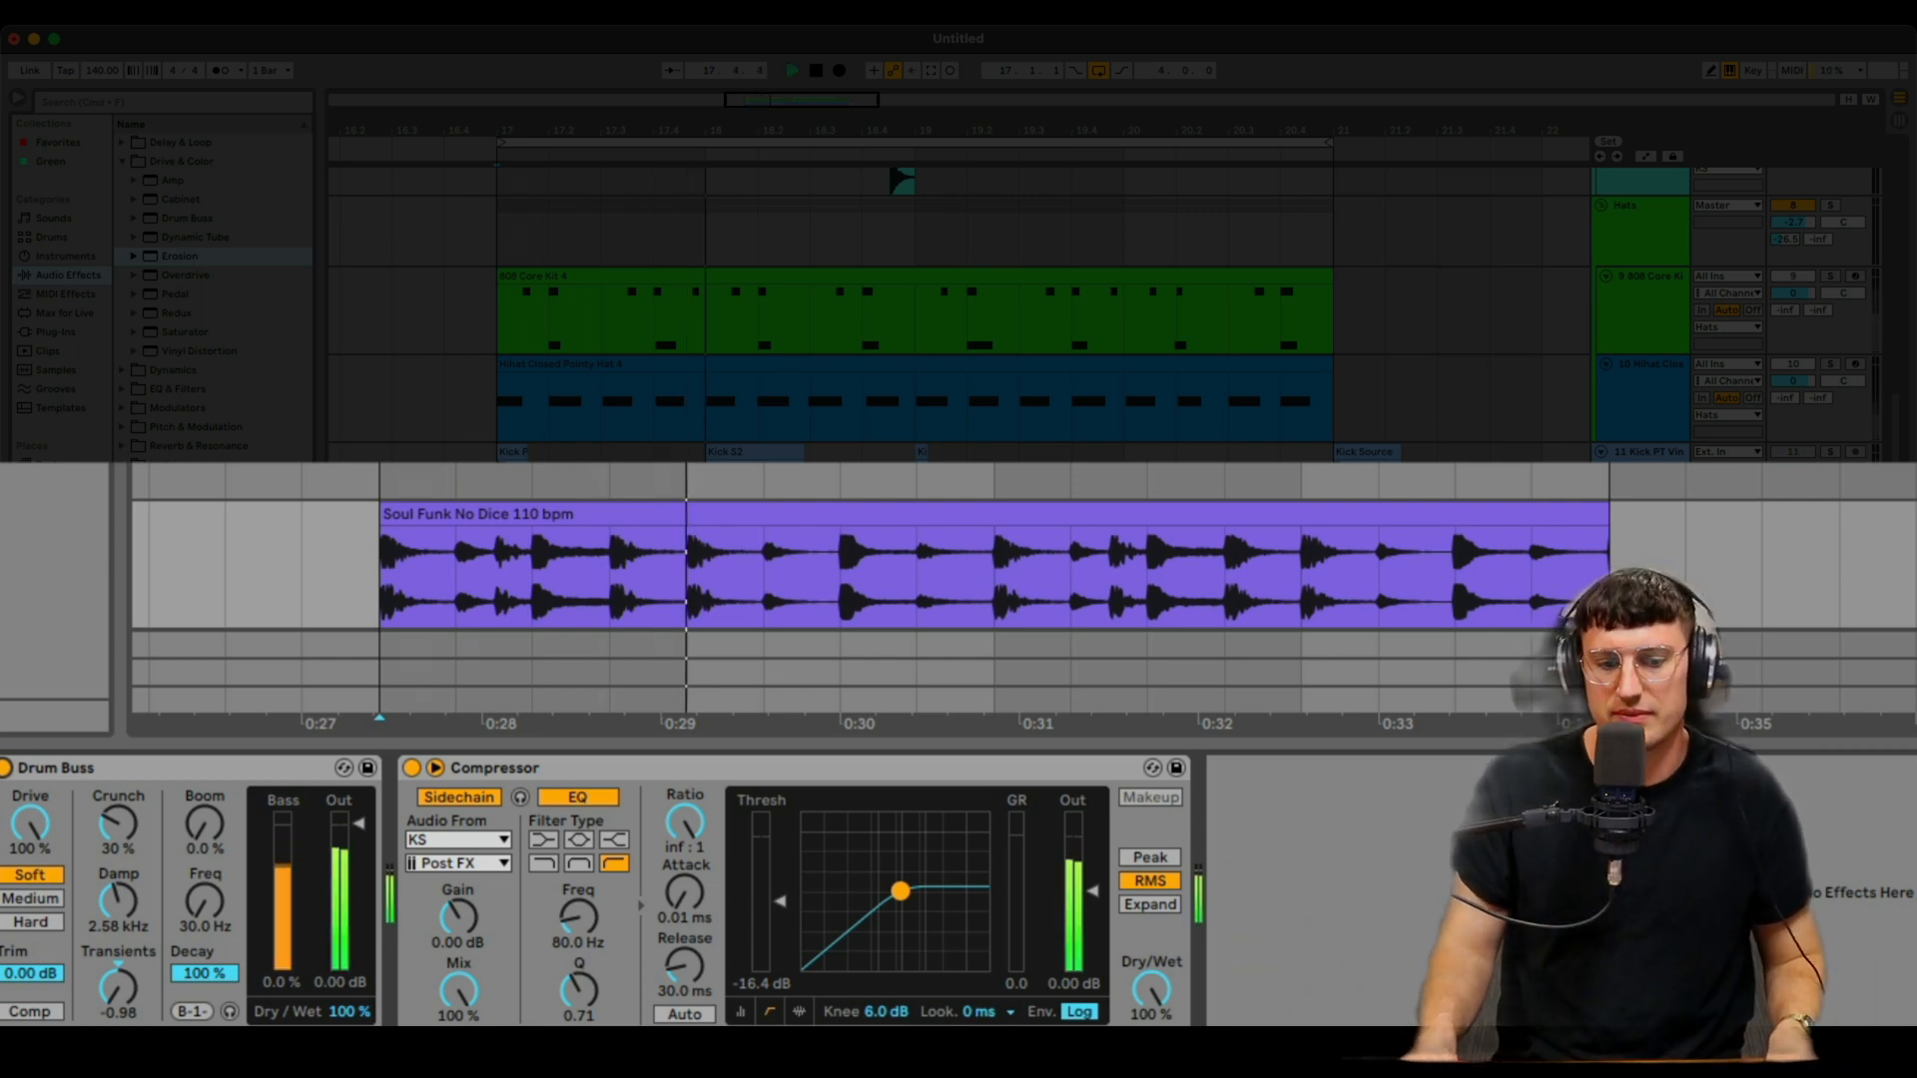
{"action": "key", "text": "space"}
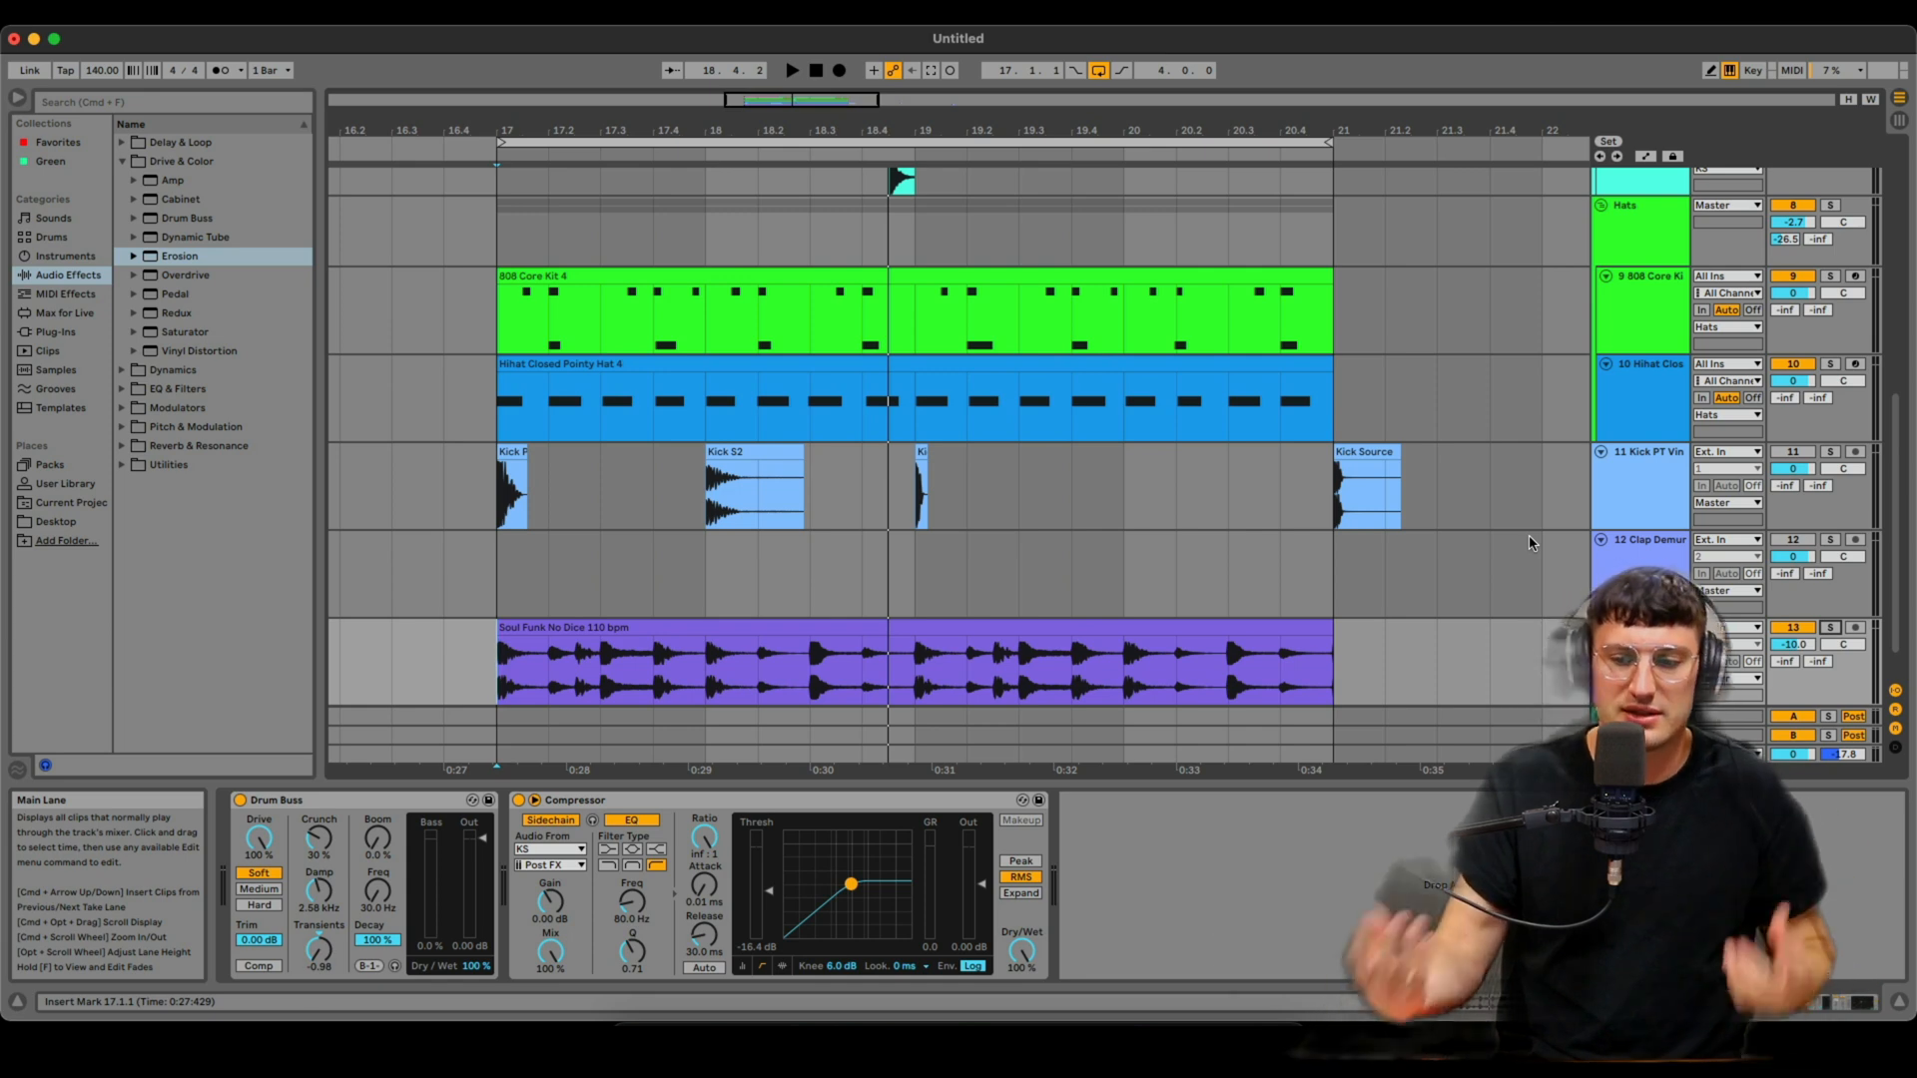
- Scroll to the Kick 808 clip, play from there, and zoom the arrangement to listen
{"action": "scroll", "coordinate": [1438, 522], "scroll_direction": "up", "scroll_amount": 5}
{"action": "scroll", "coordinate": [440, 355], "scroll_direction": "left", "scroll_amount": 5}
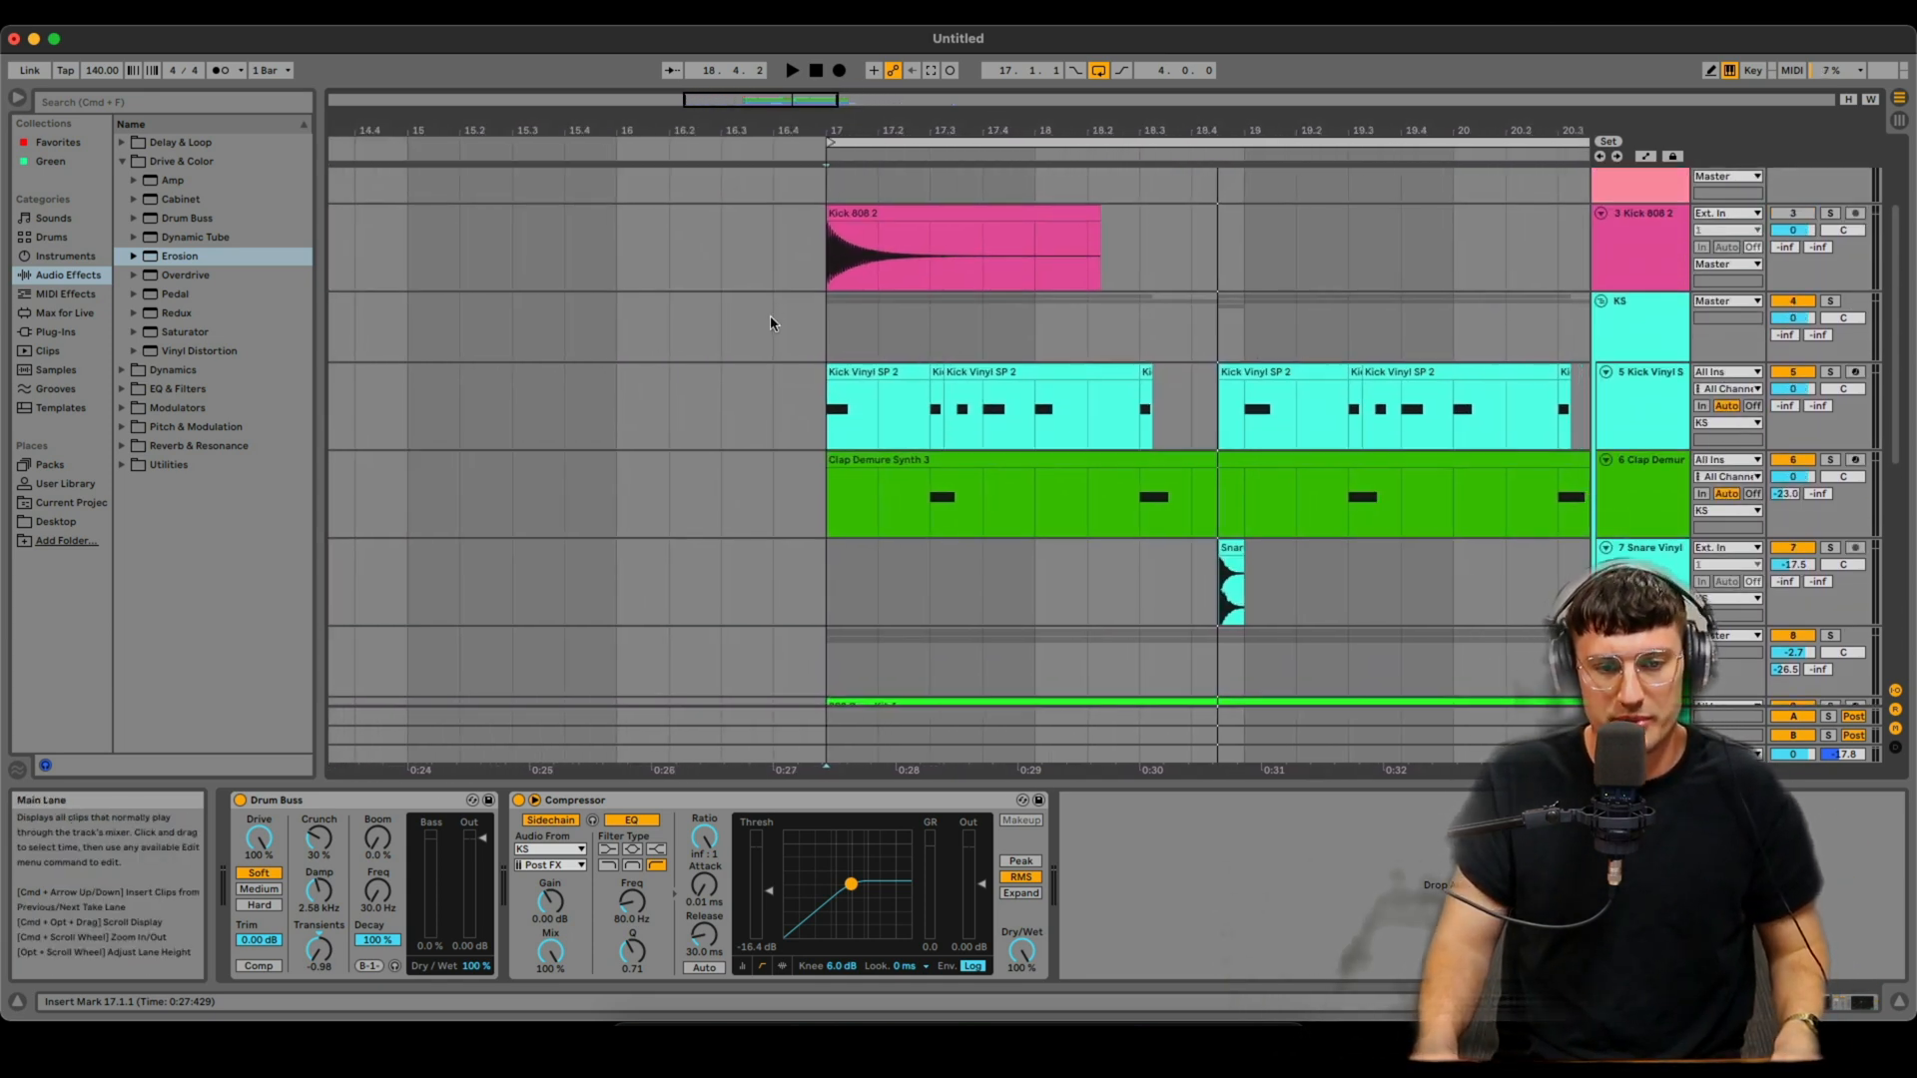
{"action": "left_click", "coordinate": [828, 251]}
{"action": "key", "text": "space"}
{"action": "scroll", "coordinate": [1198, 344], "scroll_direction": "right", "scroll_amount": 5}
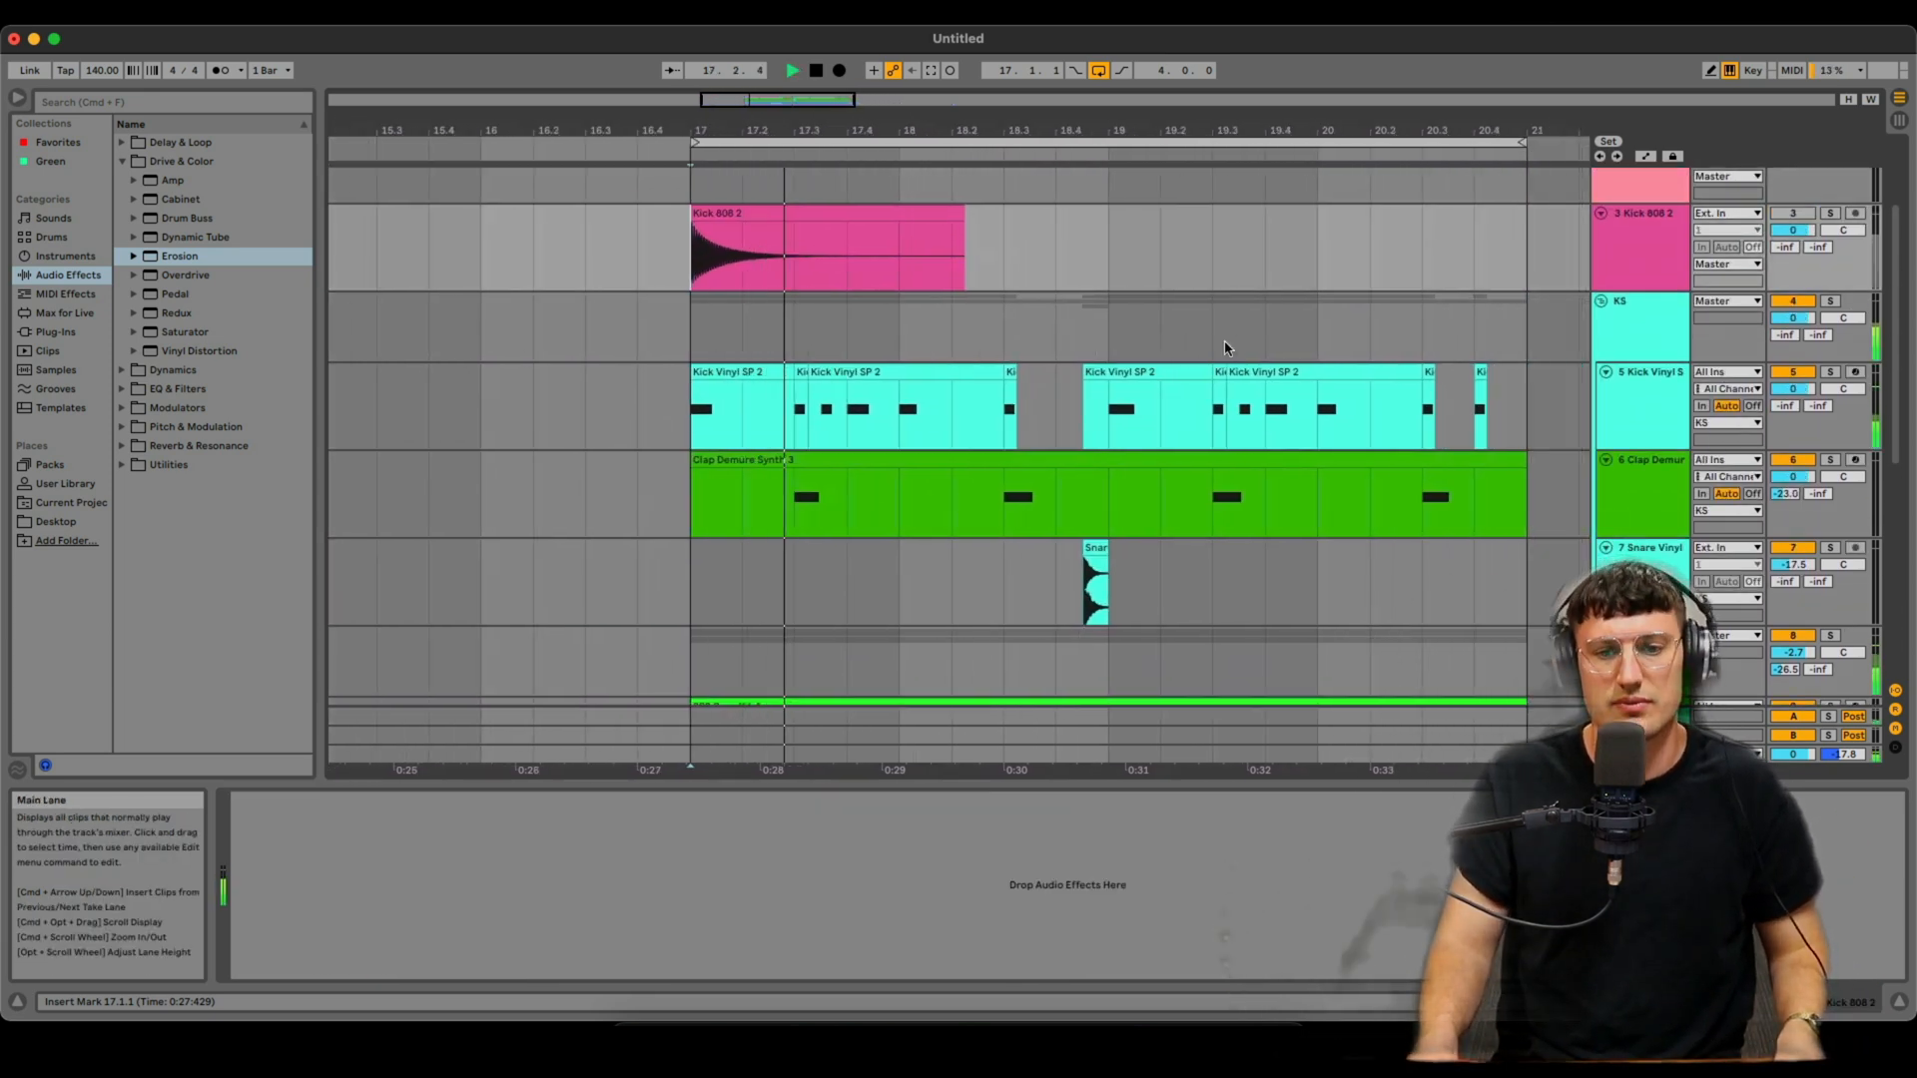
{"action": "left_click_drag", "start_coordinate": [1040, 131], "coordinate": [998, 136]}
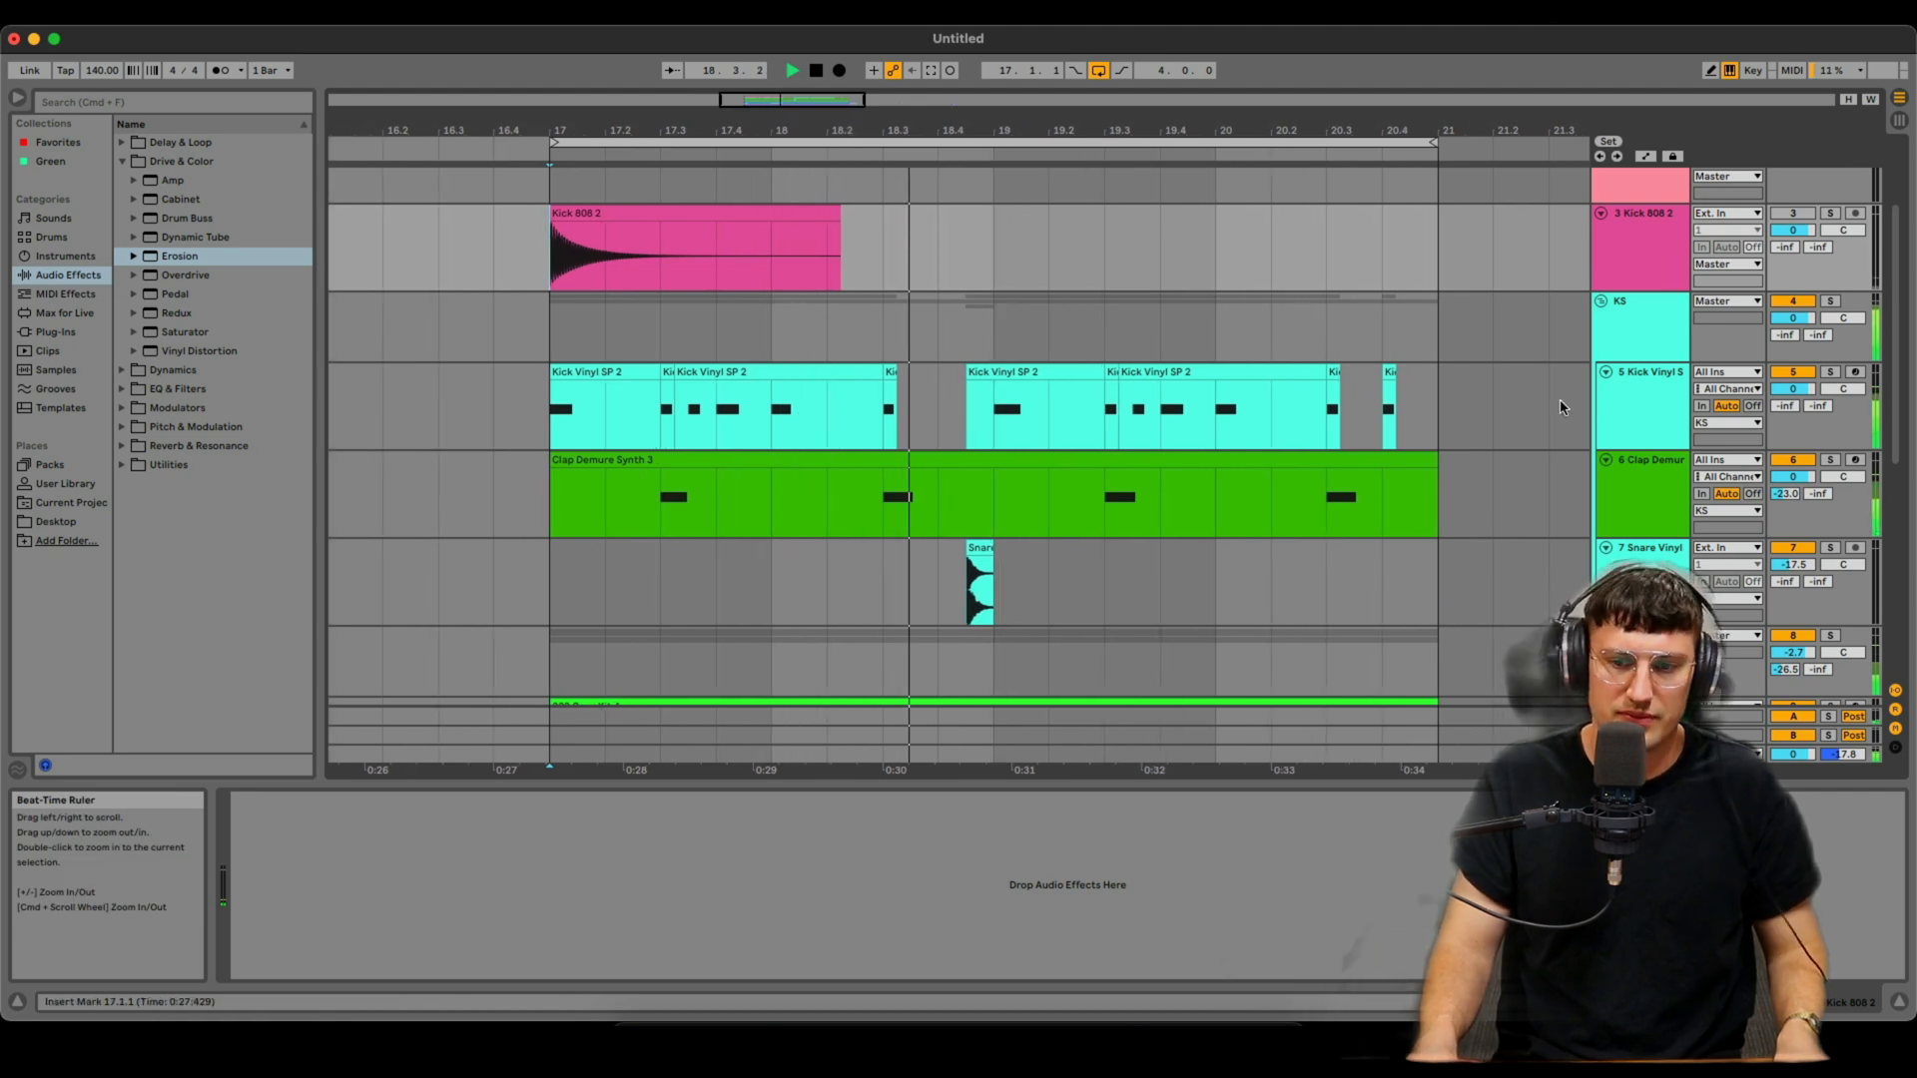
- On the Clap Demure Synth track, move an EQ Eight band to about 3.52 kHz and 3.10 dB
{"action": "left_click", "coordinate": [1650, 485]}
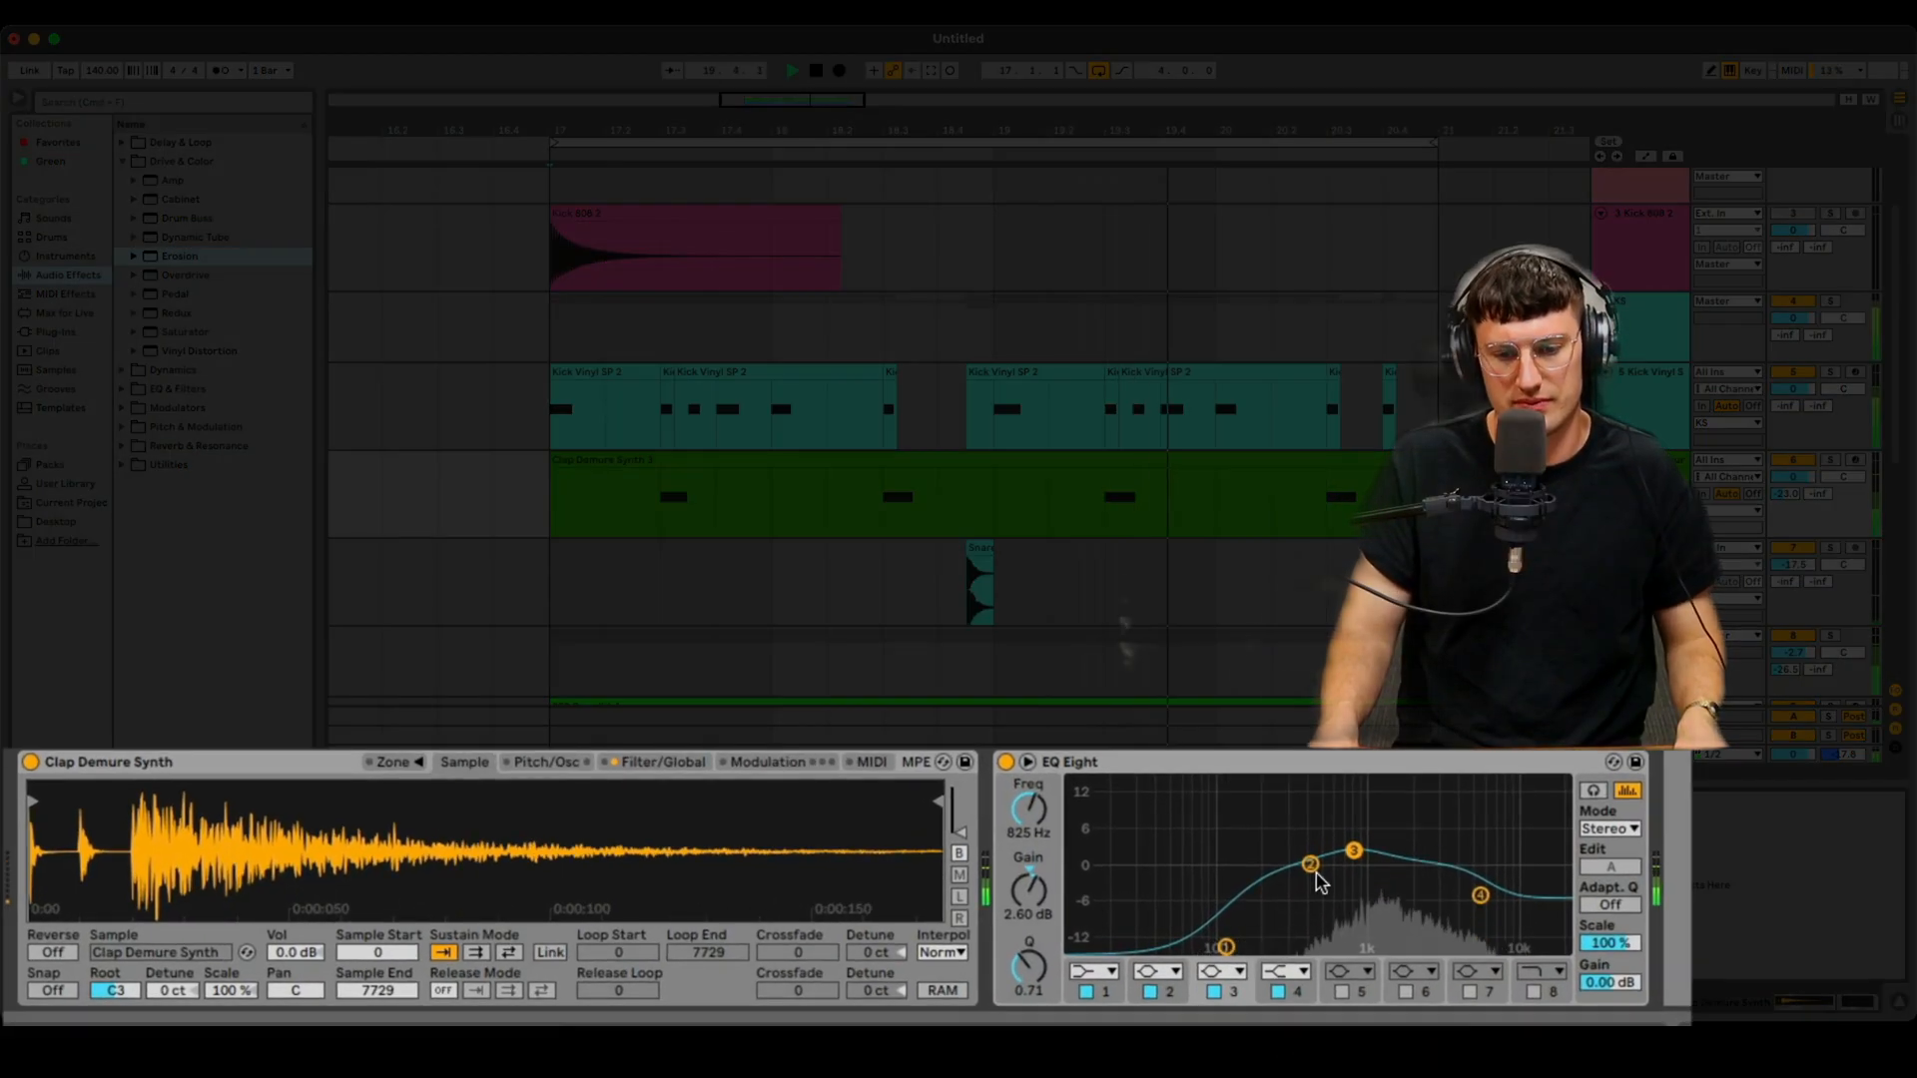
{"action": "left_click_drag", "start_coordinate": [1251, 868], "coordinate": [1448, 846]}
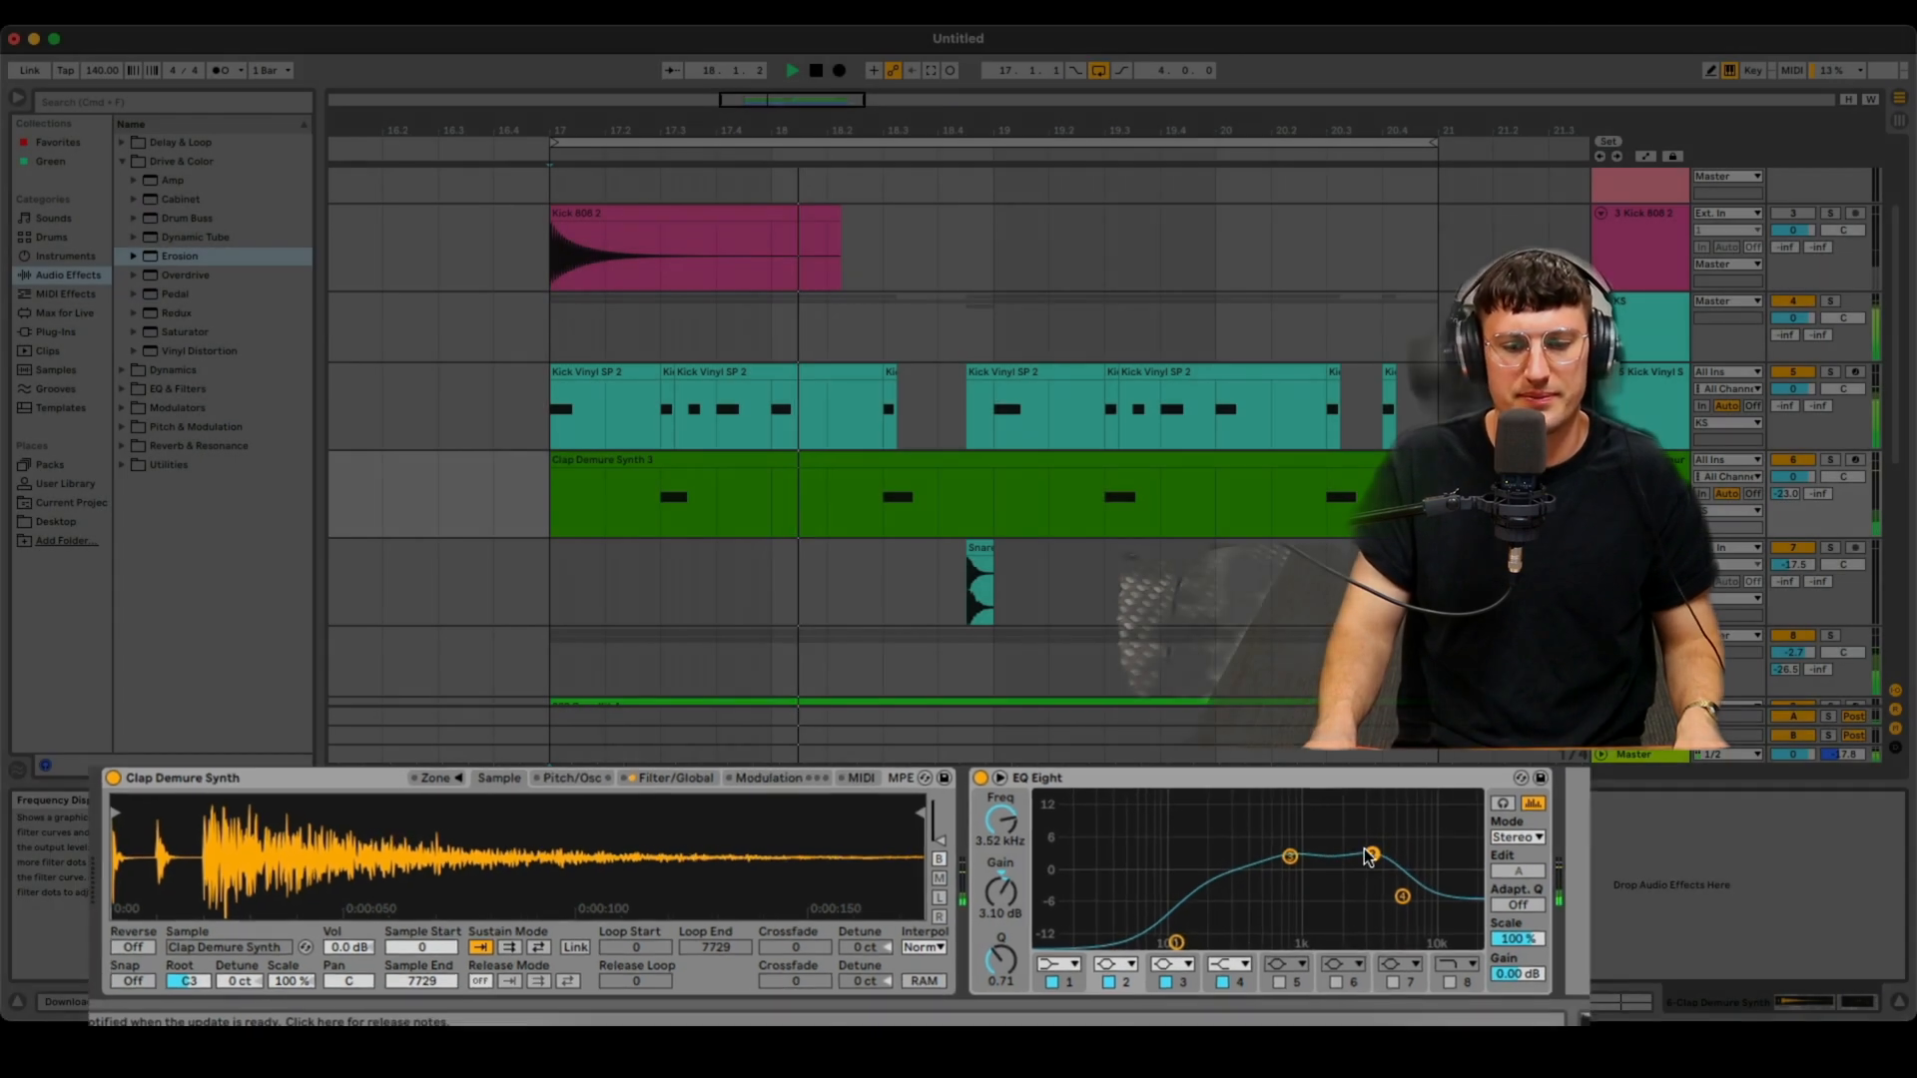
- Hide the device view and select the 2 Vital track
{"action": "key", "text": "alt+super+l"}
{"action": "scroll", "coordinate": [1469, 421], "scroll_direction": "up", "scroll_amount": 3}
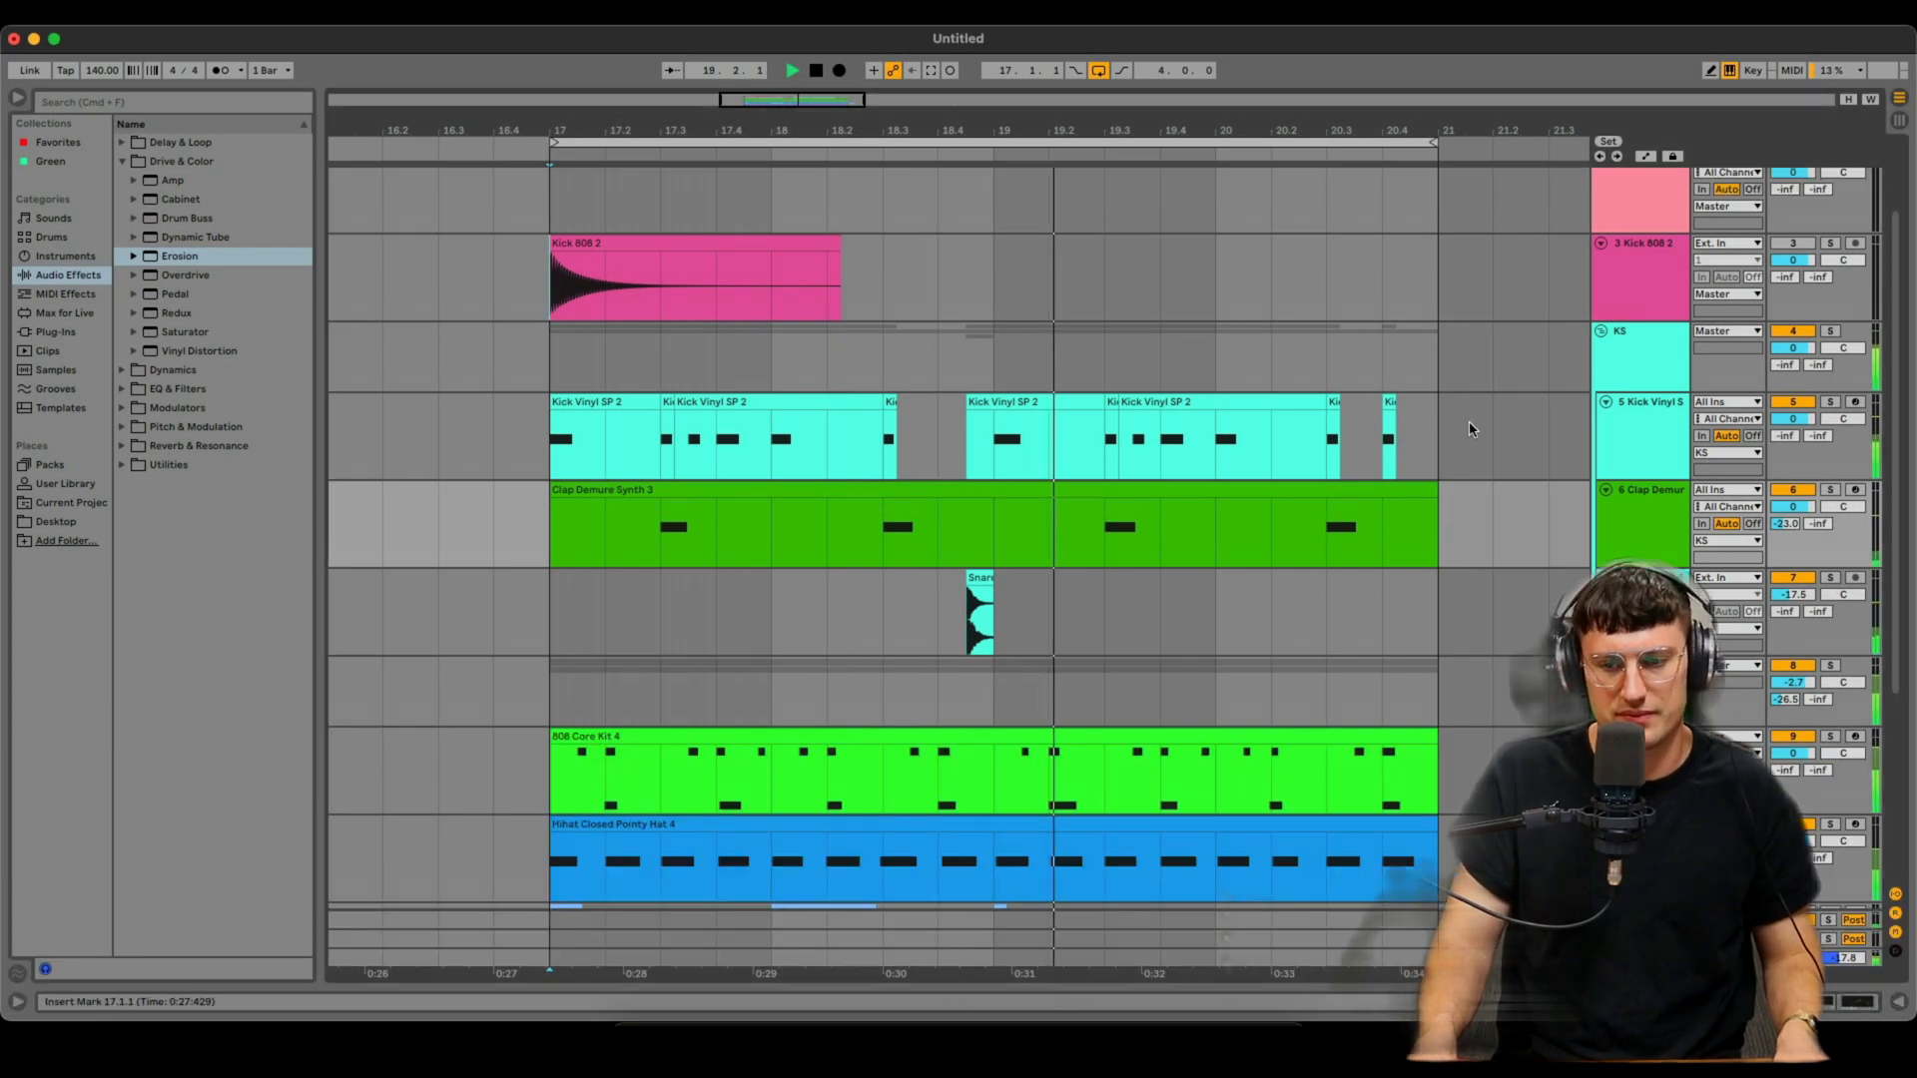
{"action": "left_click", "coordinate": [1631, 289]}
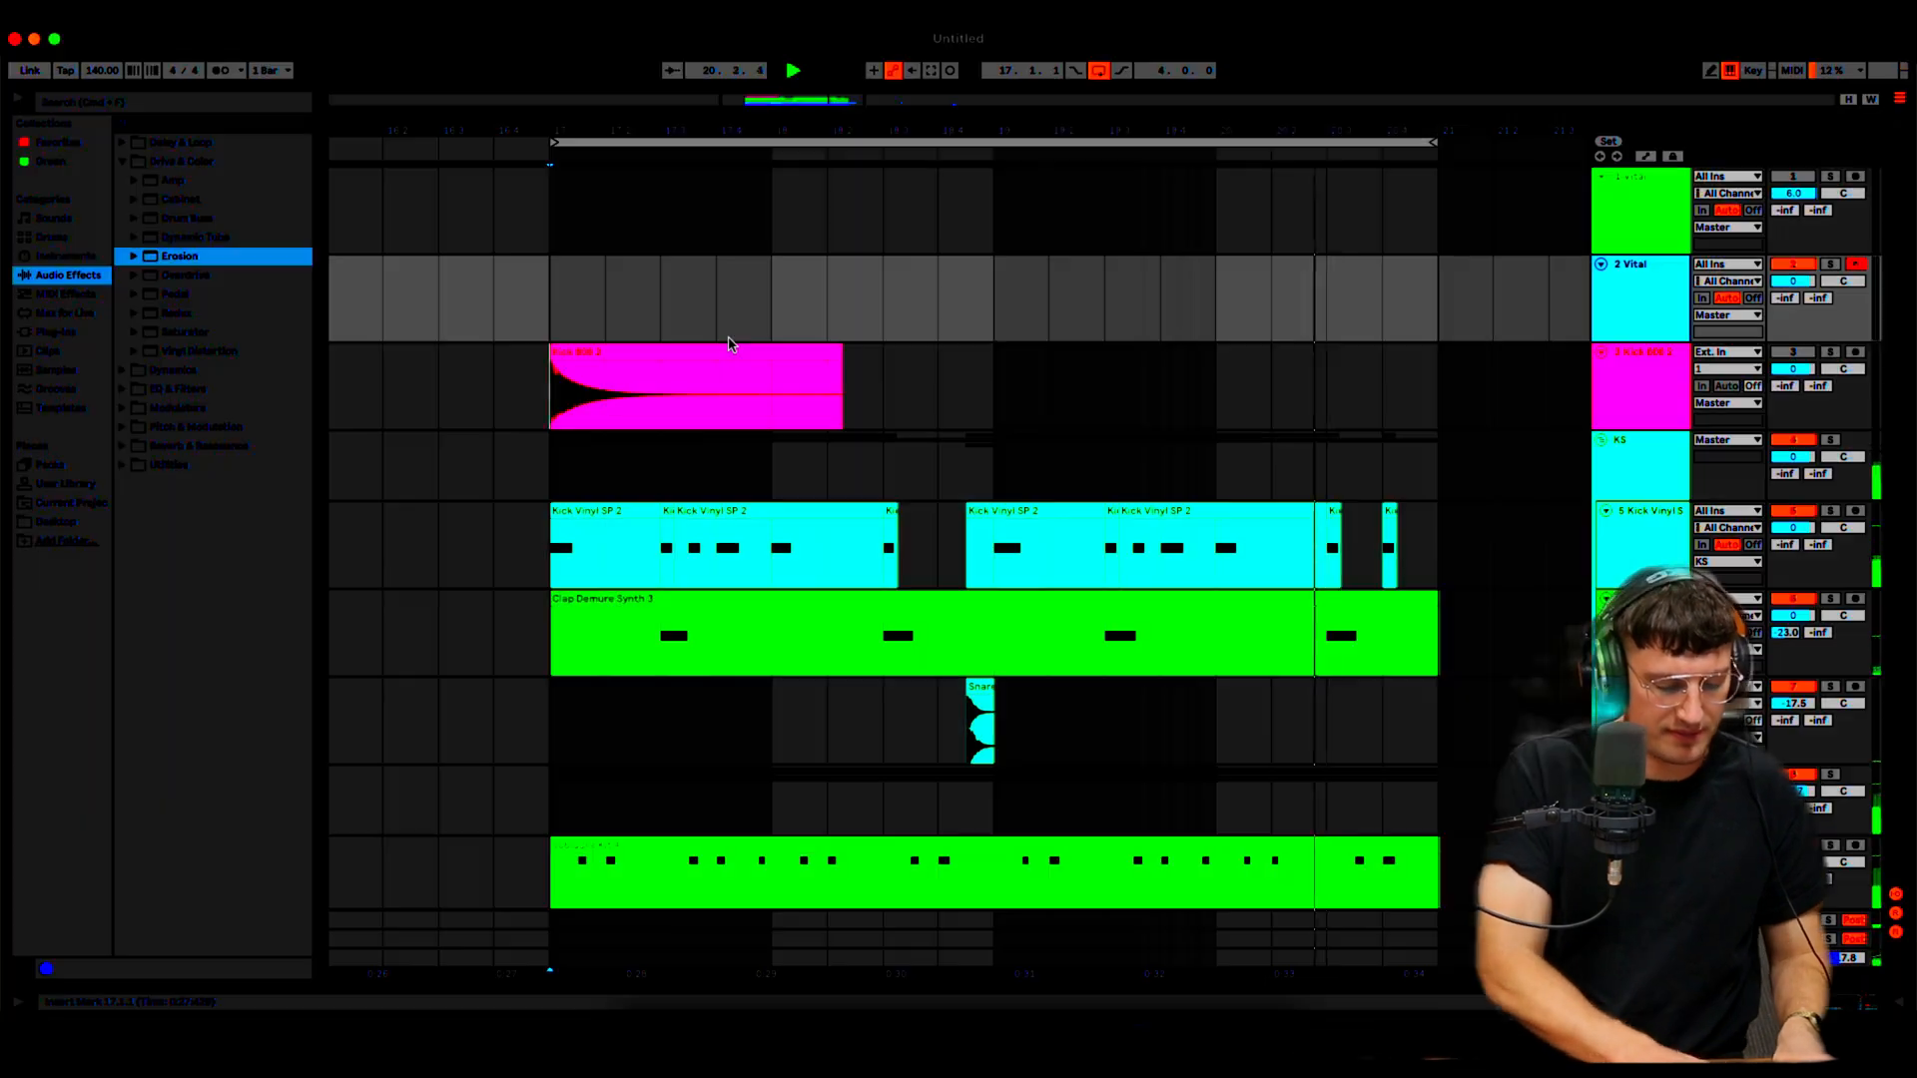